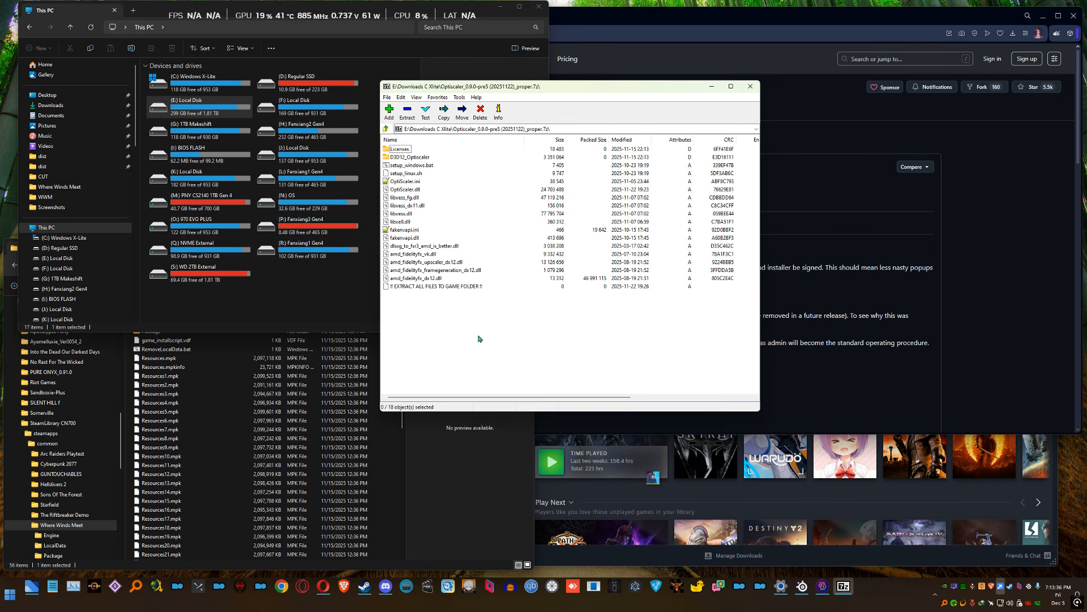
Review the DLSS Swapper v1.2.1.0 release page down to its downloadable assets and the Optiscaler_0.9.0-pre5 archive on Google Drive
click(707, 26)
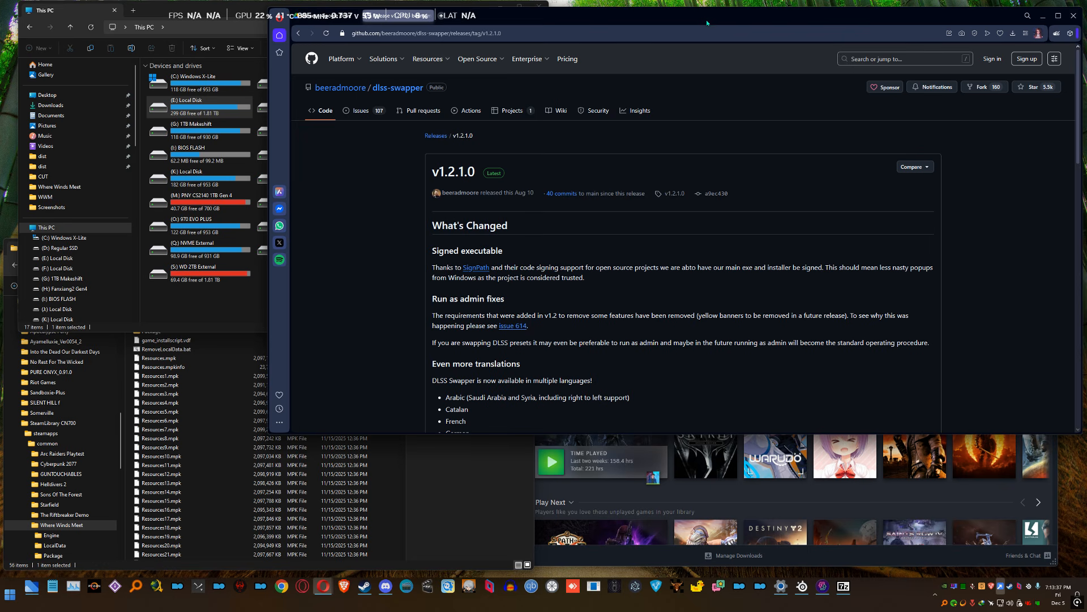
scroll(769, 266, down, 3)
scroll(768, 266, down, 7)
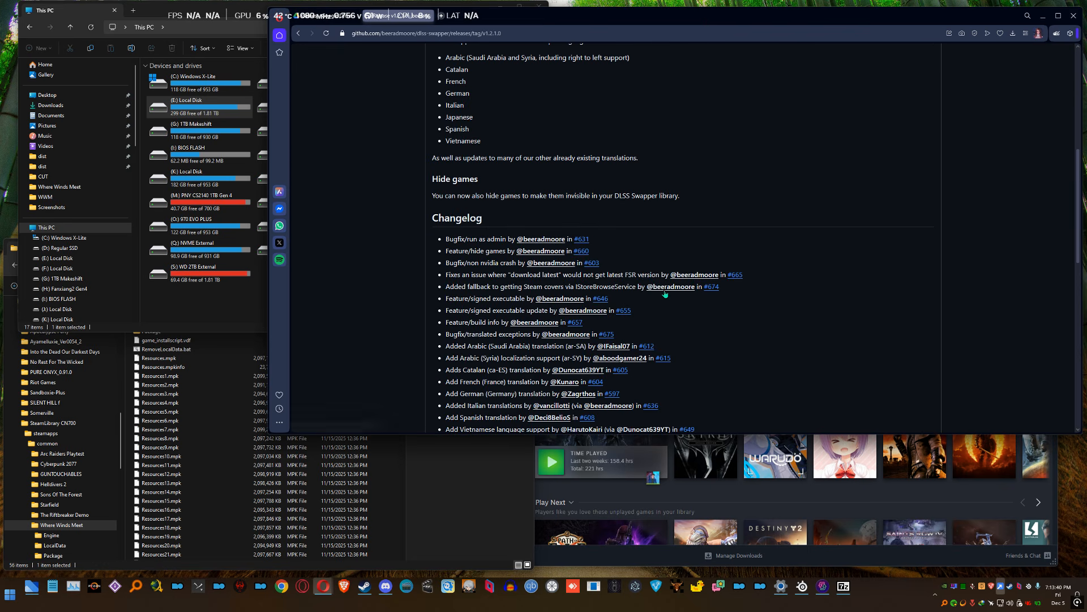
scroll(348, 121, down, 6)
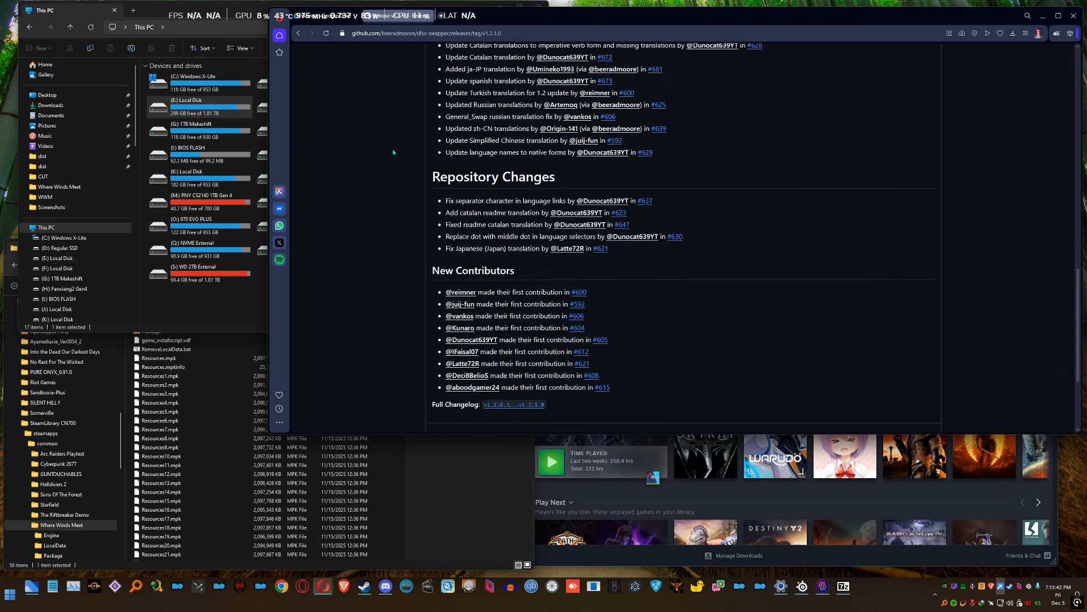
click(329, 15)
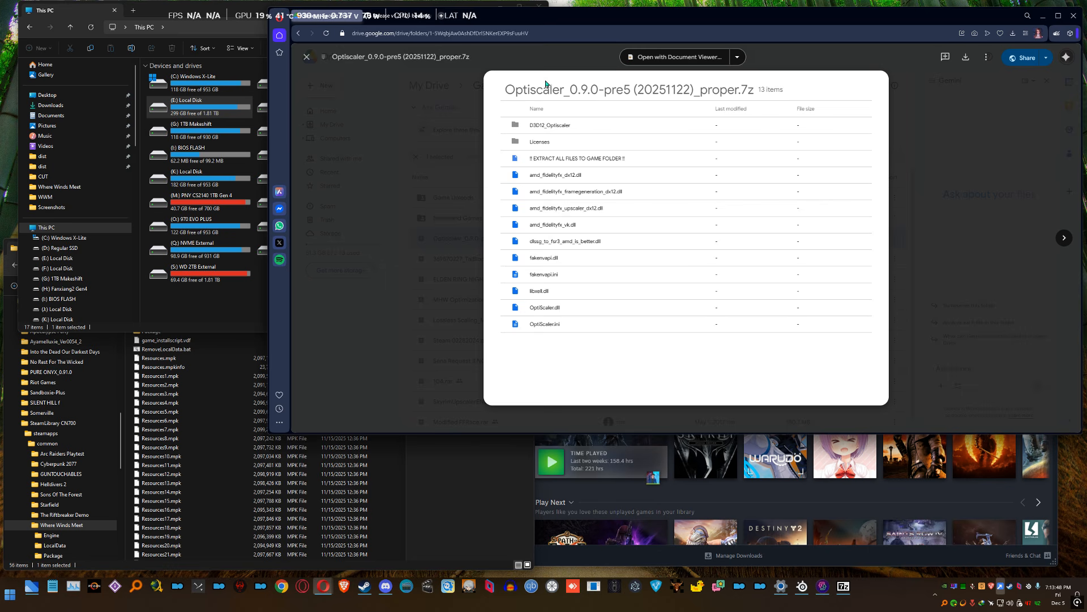
click(397, 15)
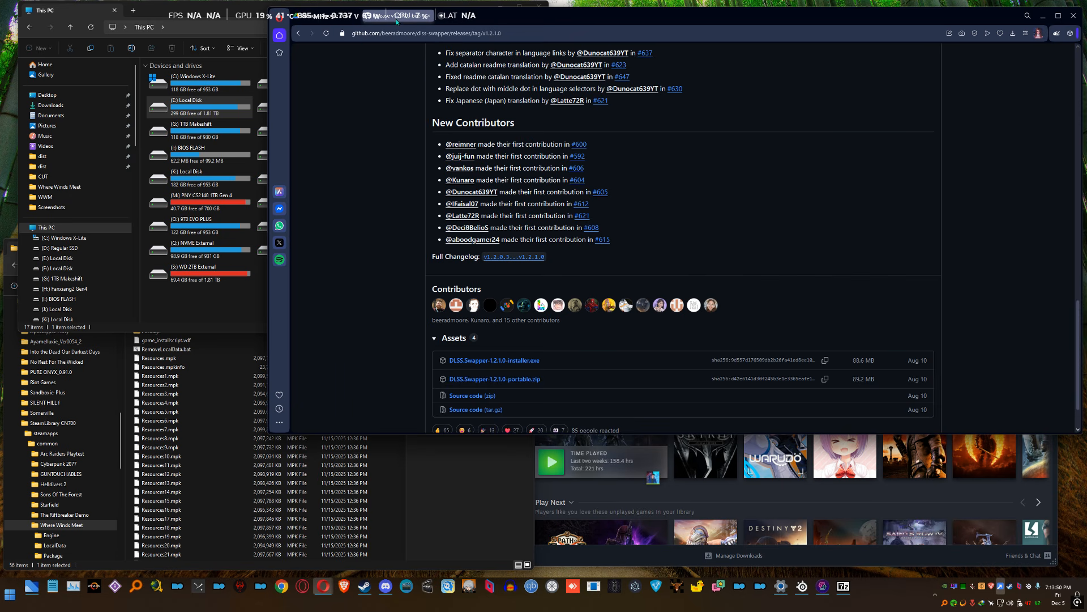
click(250, 12)
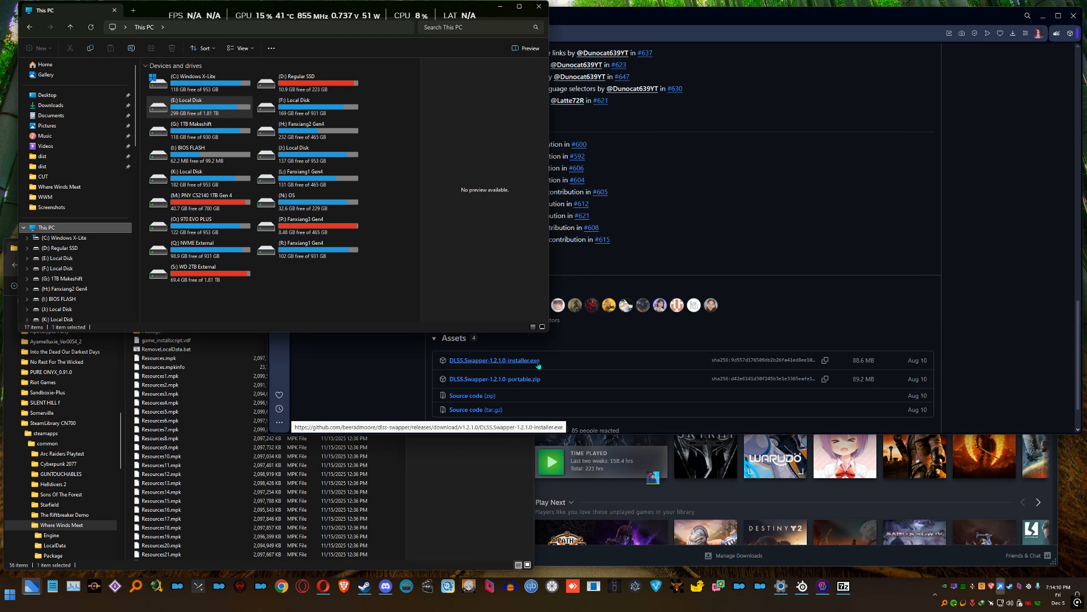
Open the DLSS Swapper installation folder through the program's shortcut properties and show its full folder path
right_click(822, 586)
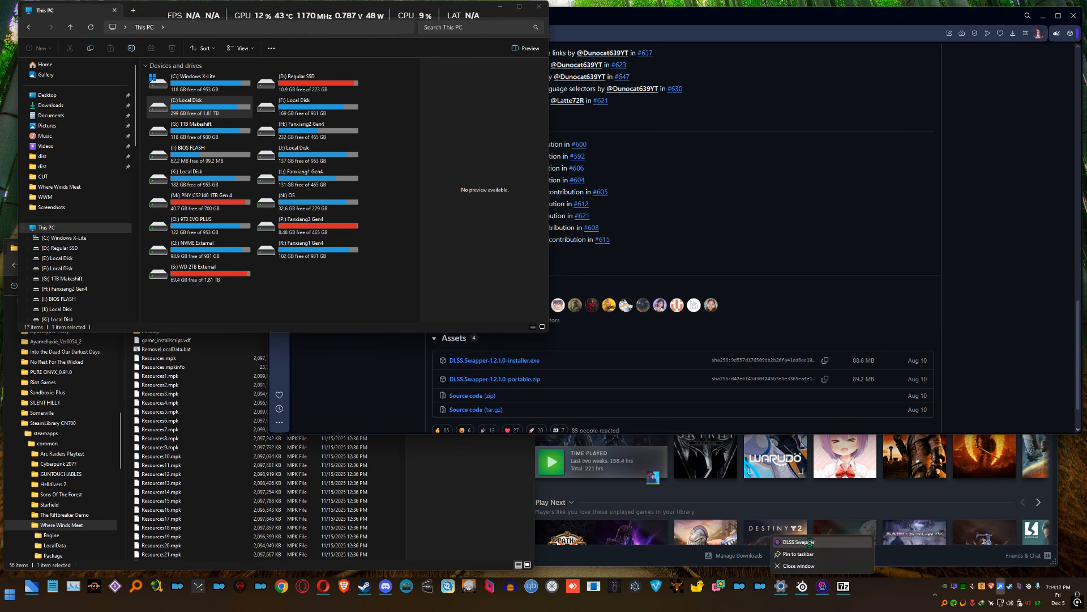
click(857, 539)
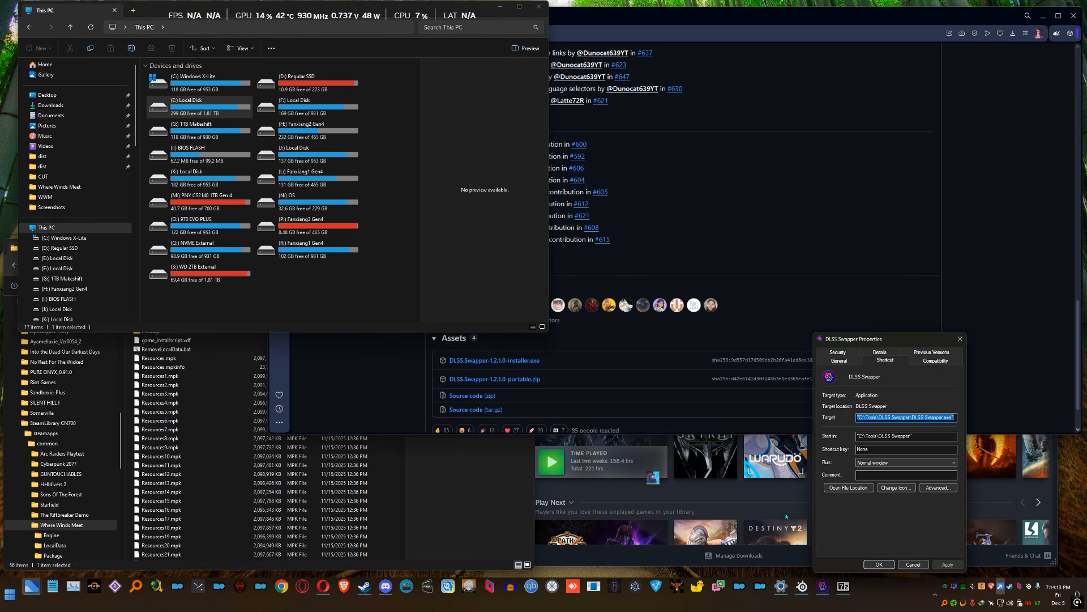
click(850, 489)
click(914, 566)
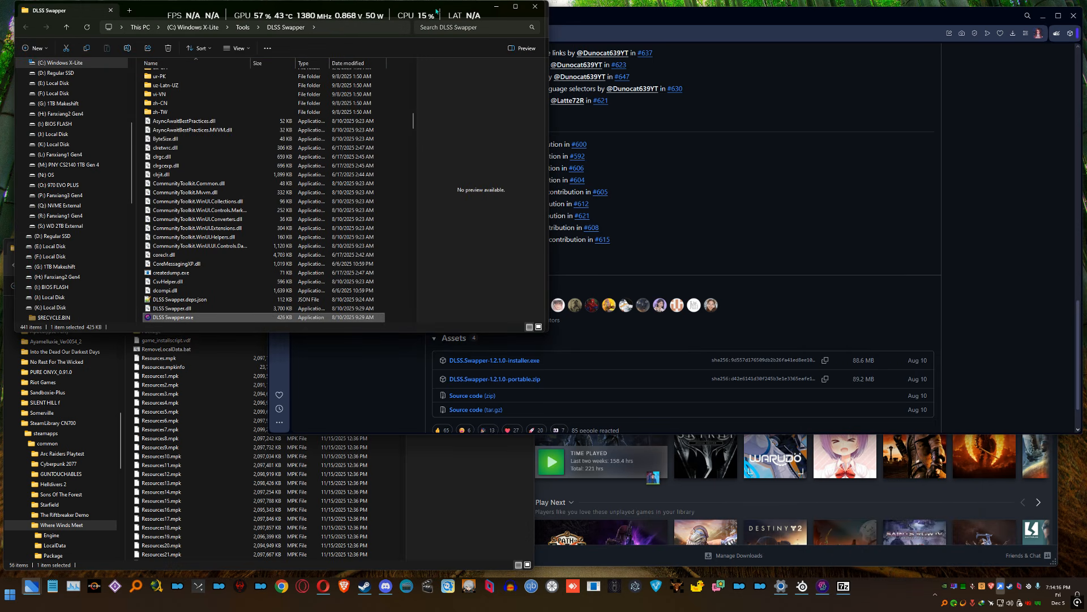
drag(435, 6, 824, 216)
click(728, 239)
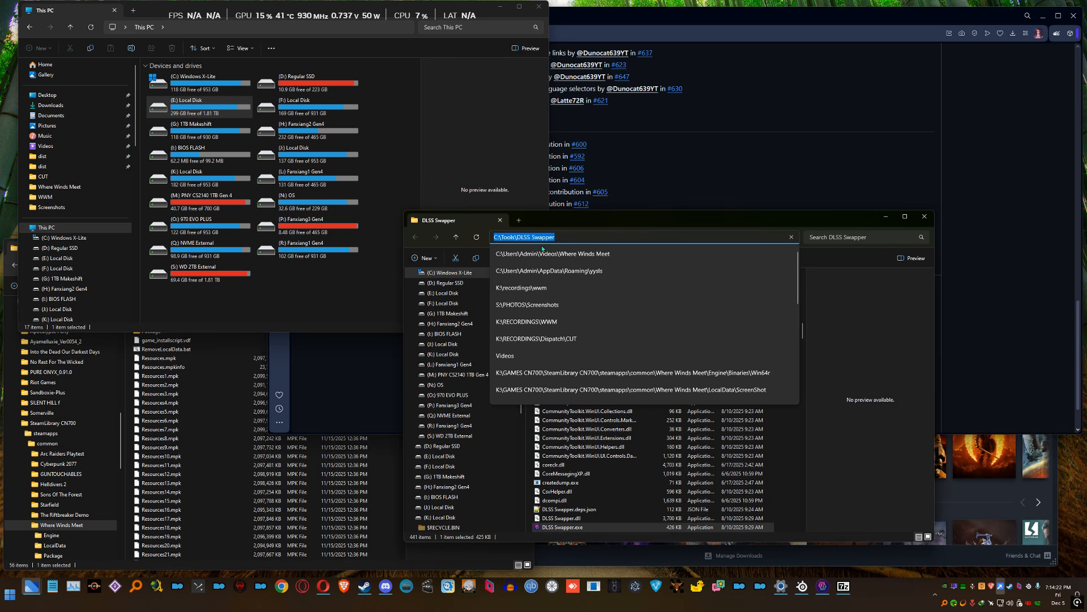
key(Escape)
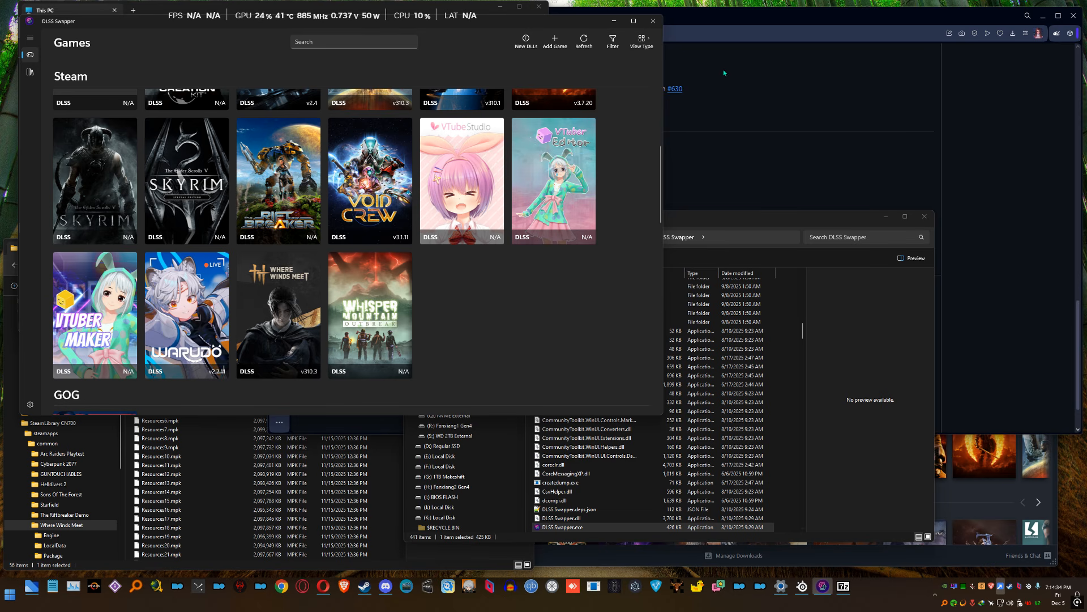
Show the Optiscaler archive on Google Drive and place the open 7-Zip window of the downloaded archive in front of it
click(716, 97)
click(339, 17)
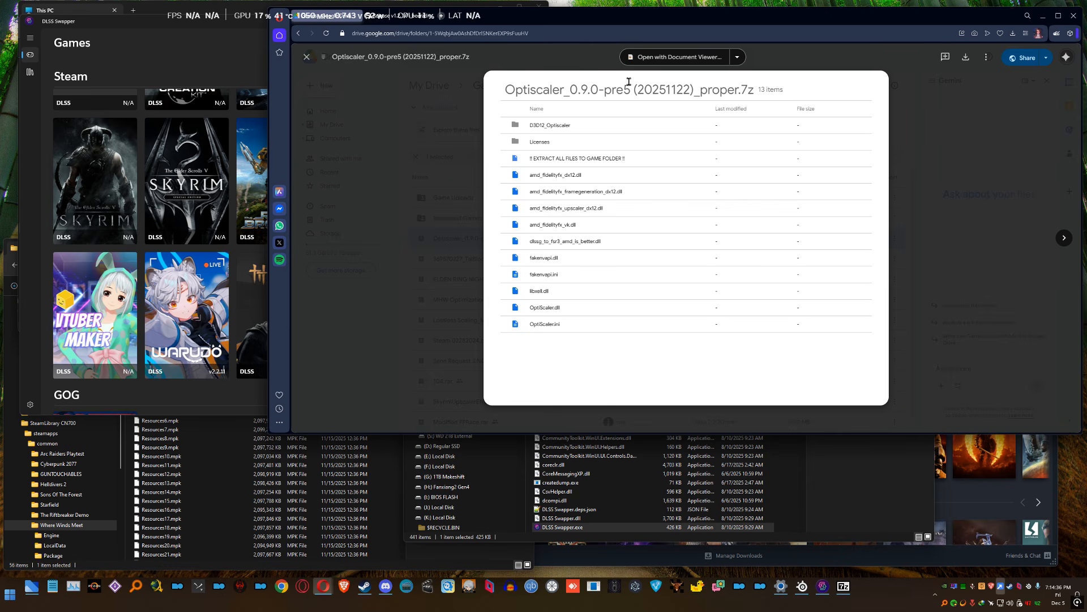
click(846, 590)
drag(474, 89, 718, 247)
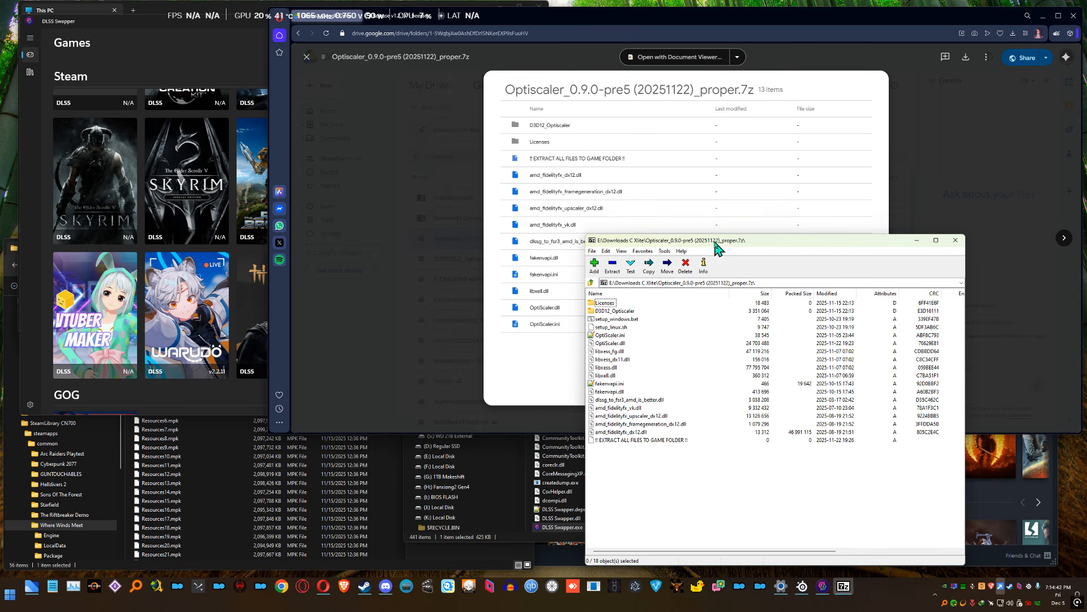
Bring up the Where Winds Meet folder in File Explorer and examine its full path within the Steam library
click(75, 16)
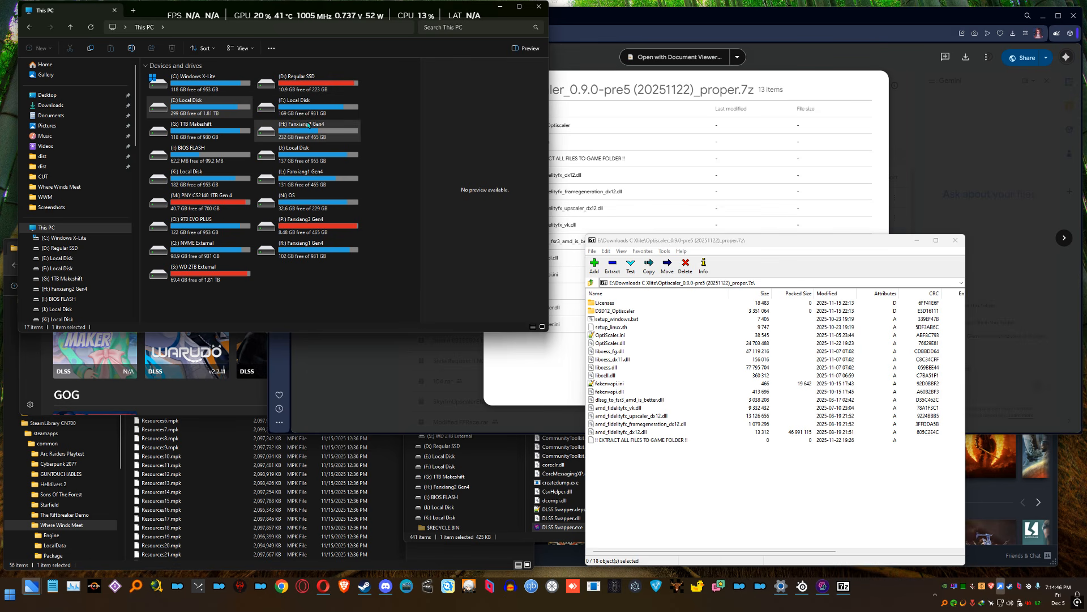
mouse_move(308, 124)
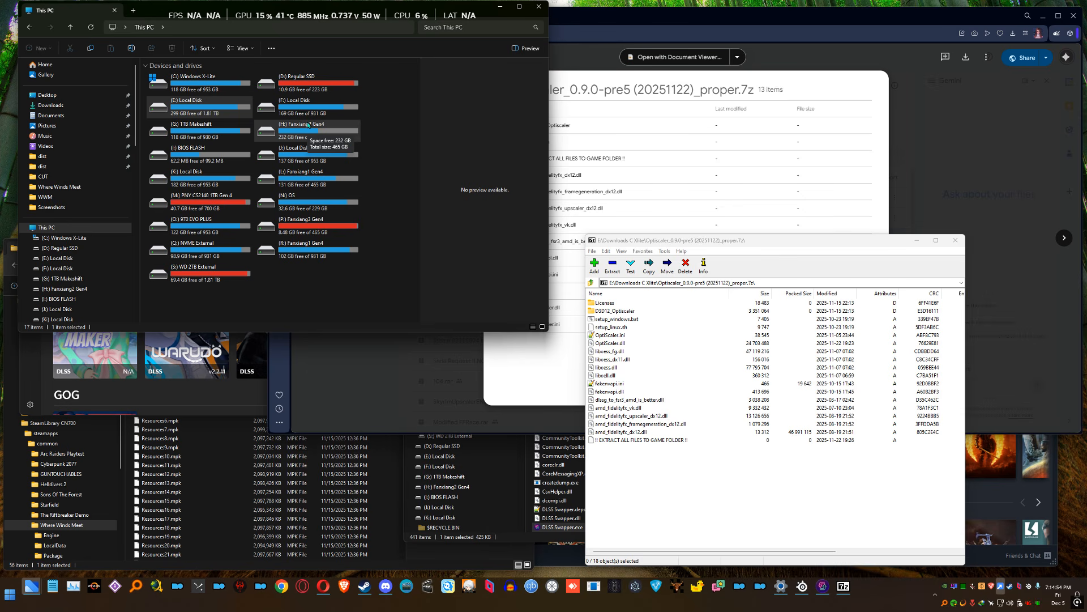
click(389, 440)
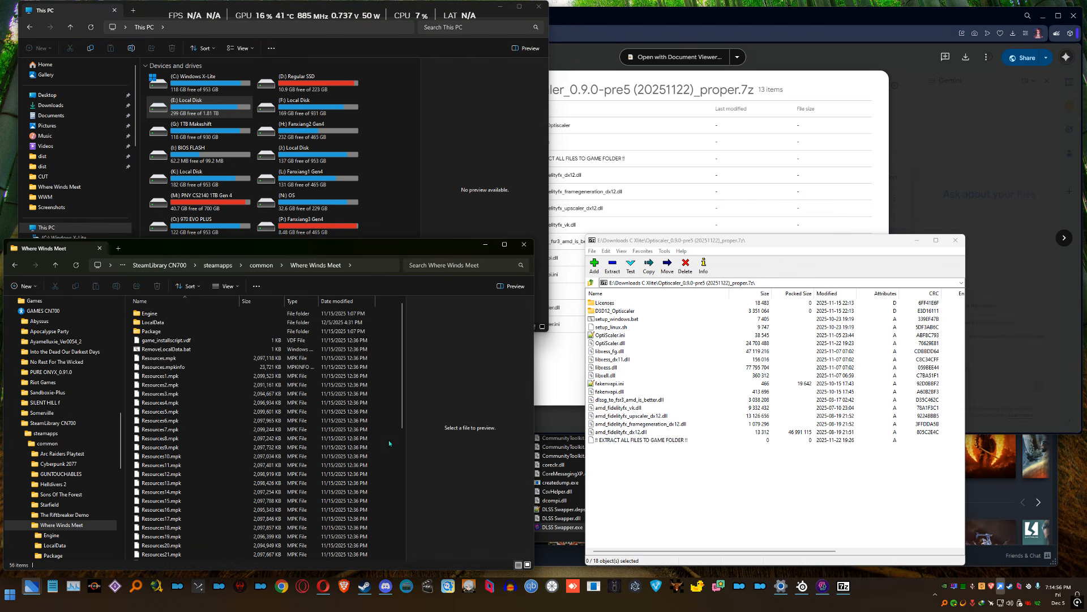
click(382, 262)
click(378, 262)
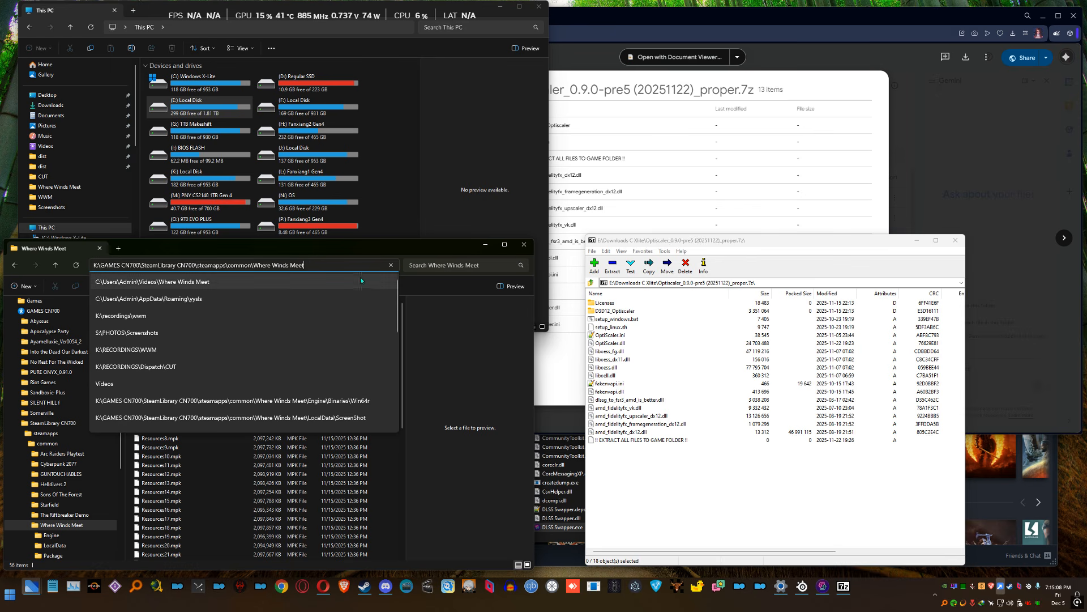
drag(308, 266, 260, 266)
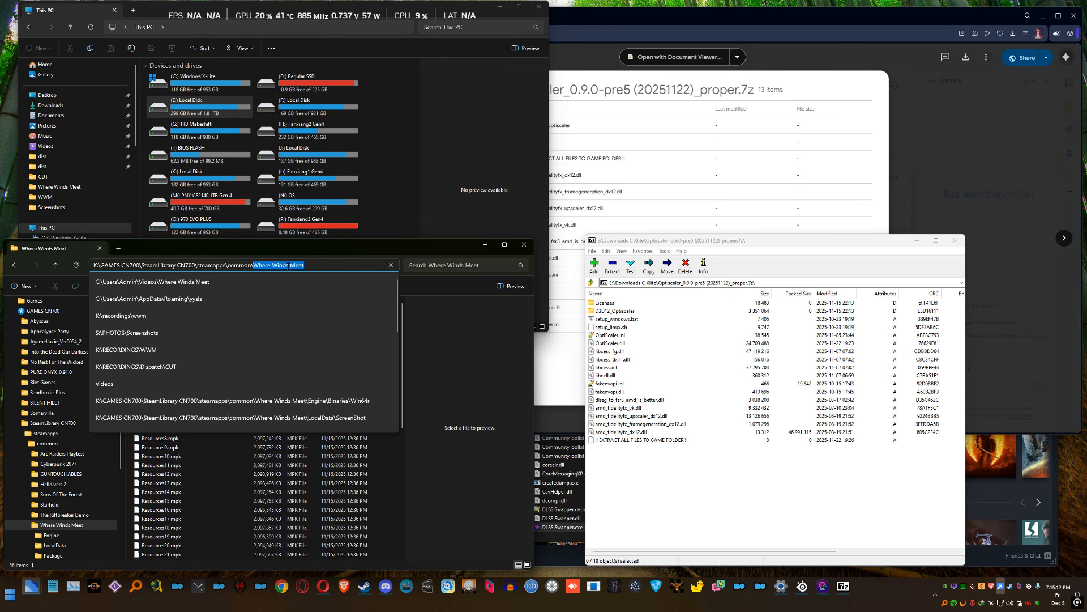
click(418, 432)
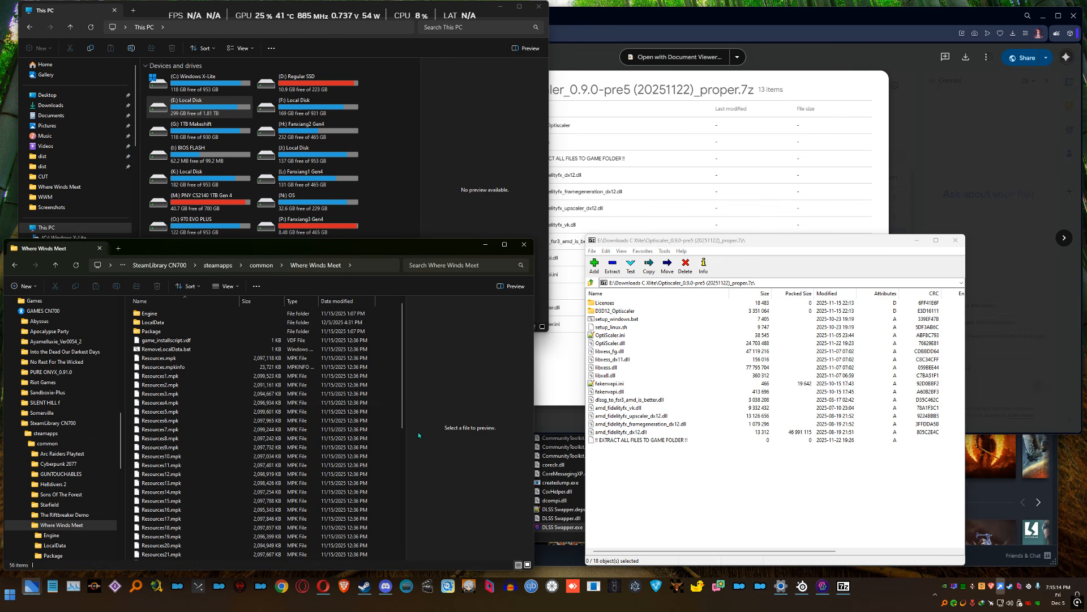
Open the game's Engine\Binaries\Win64r folder and select the wwm.exe file in it
click(163, 316)
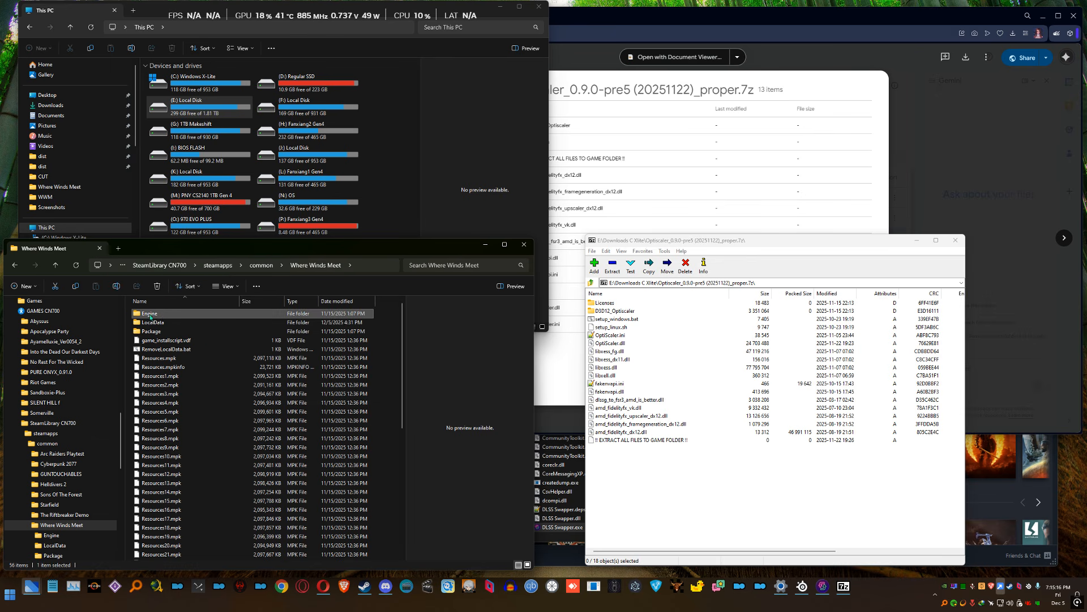
double_click(172, 315)
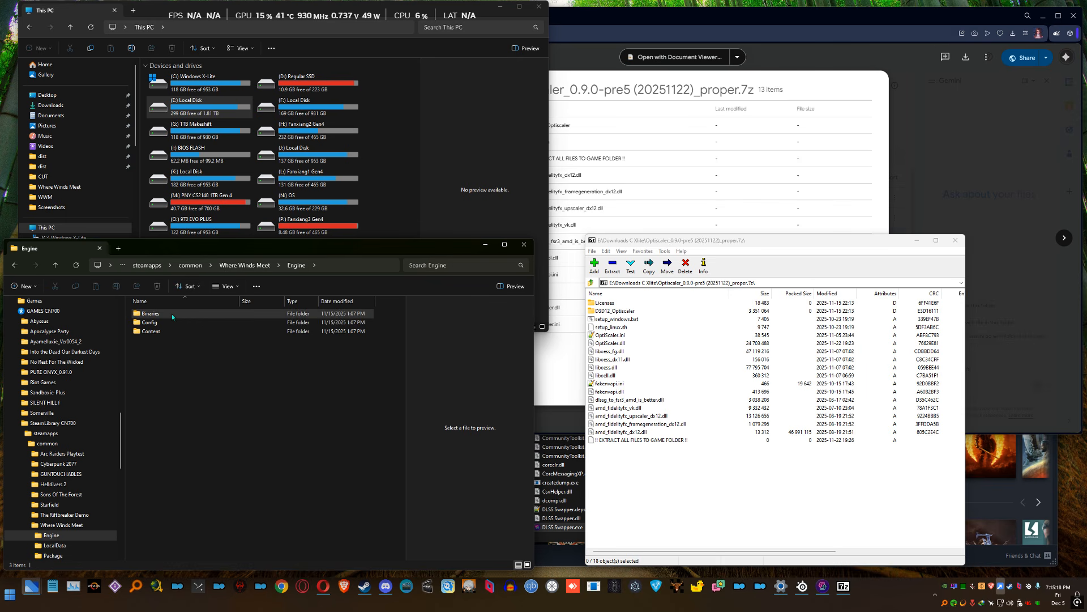
double_click(171, 314)
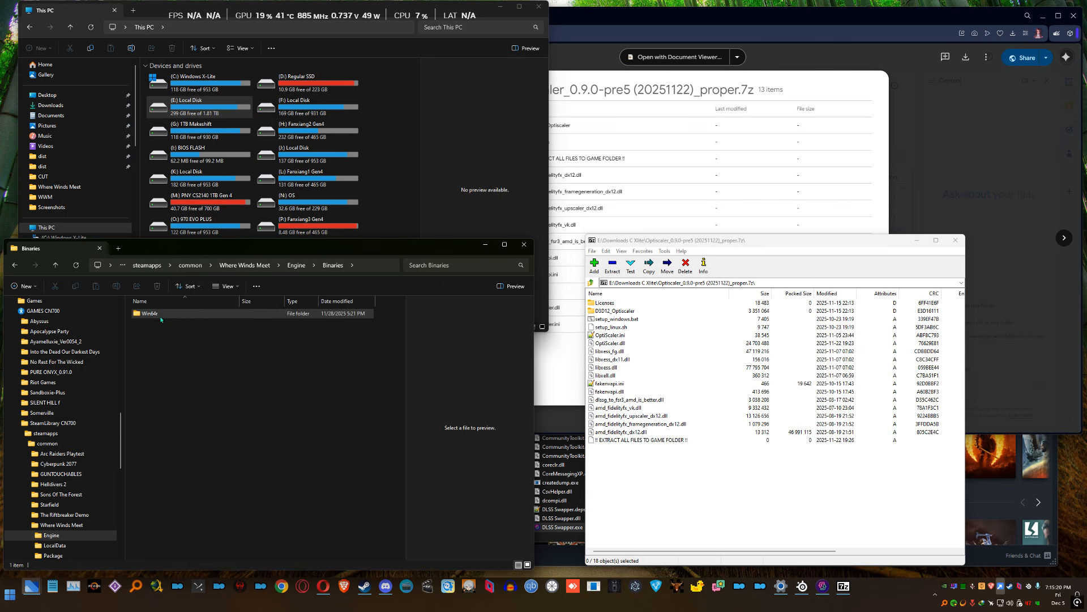
double_click(161, 315)
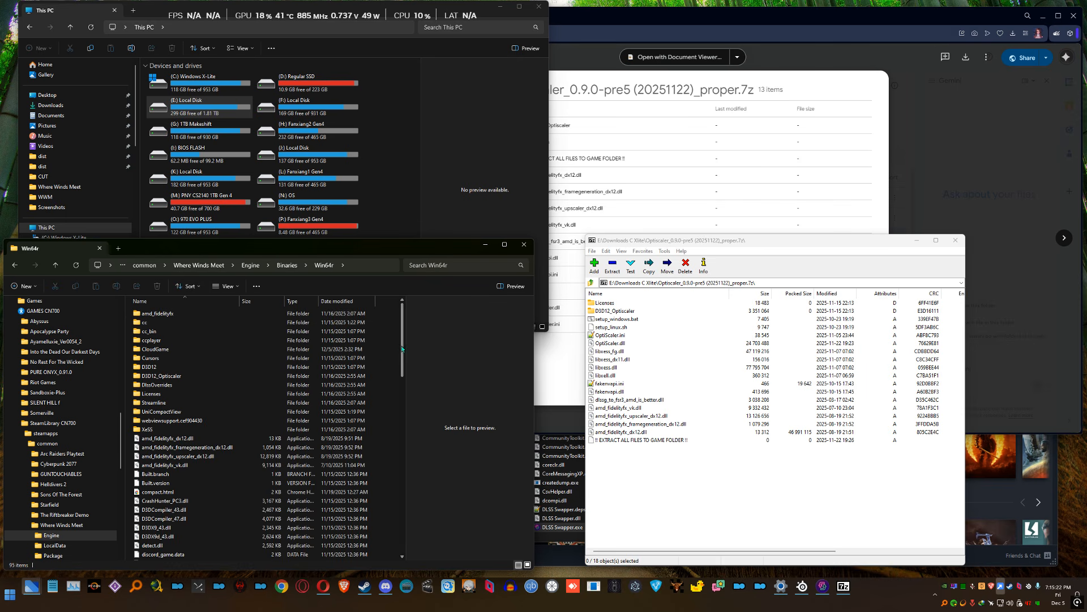
scroll(394, 514, down, 20)
scroll(394, 514, down, 2)
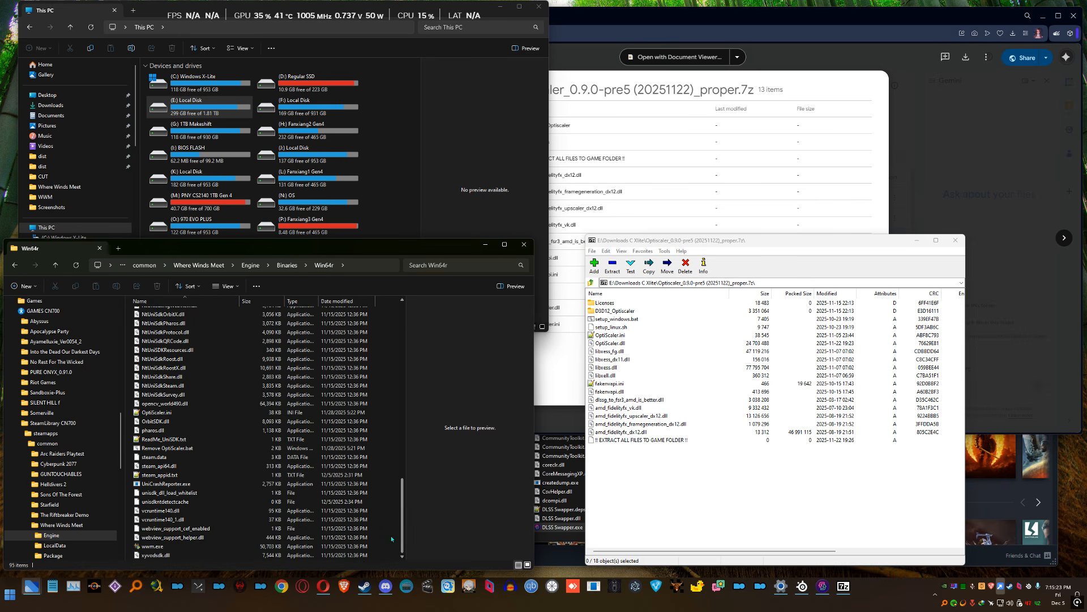
click(156, 546)
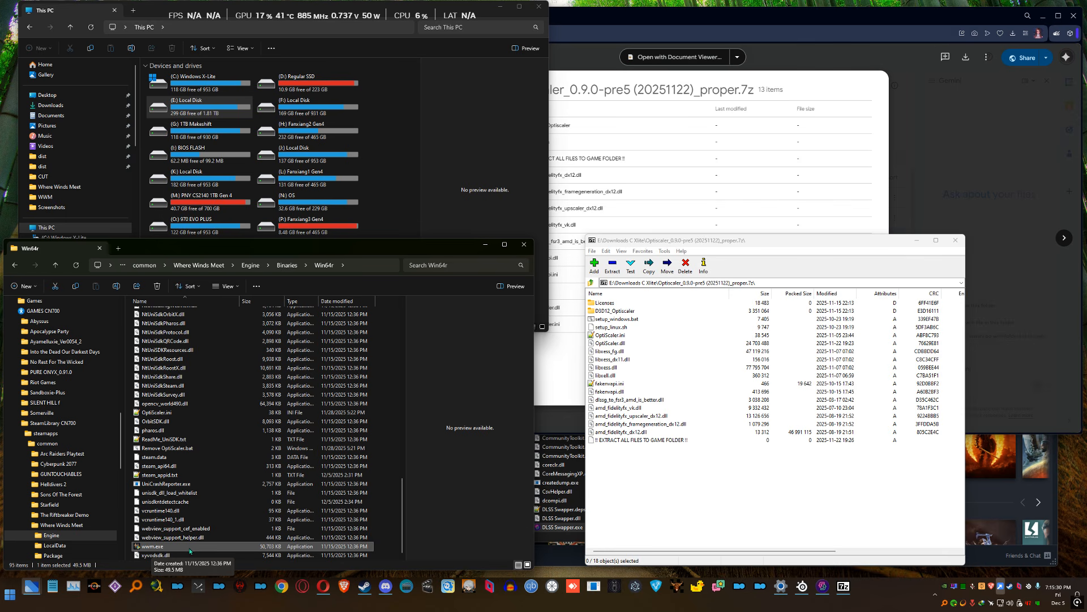
Extract all files from the Optiscaler archive into the game's Engine\Binaries\Win64r folder, replacing all existing files
click(657, 497)
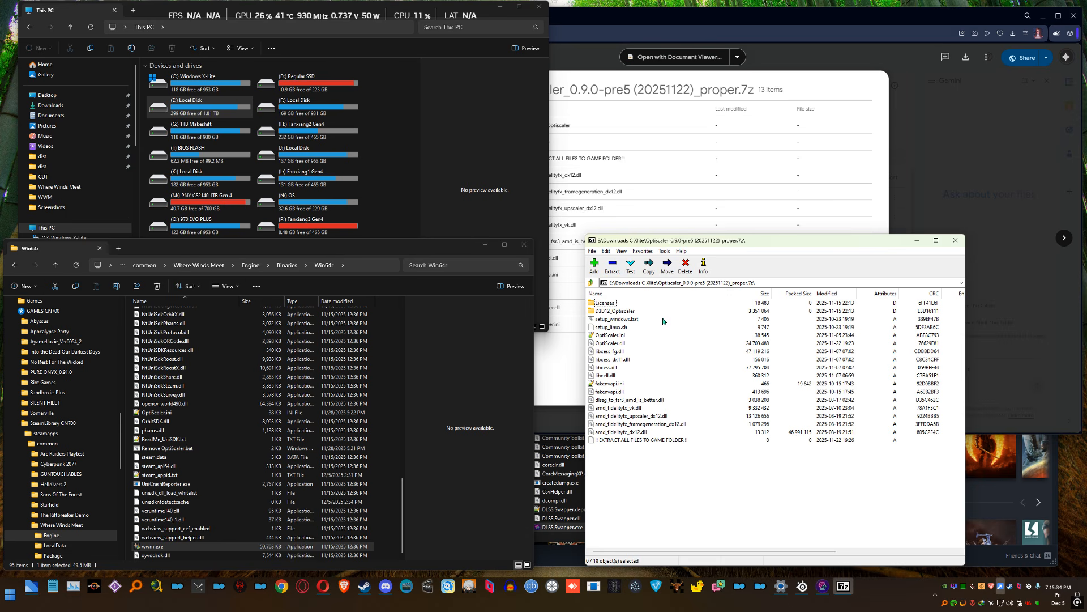
drag(656, 502, 608, 335)
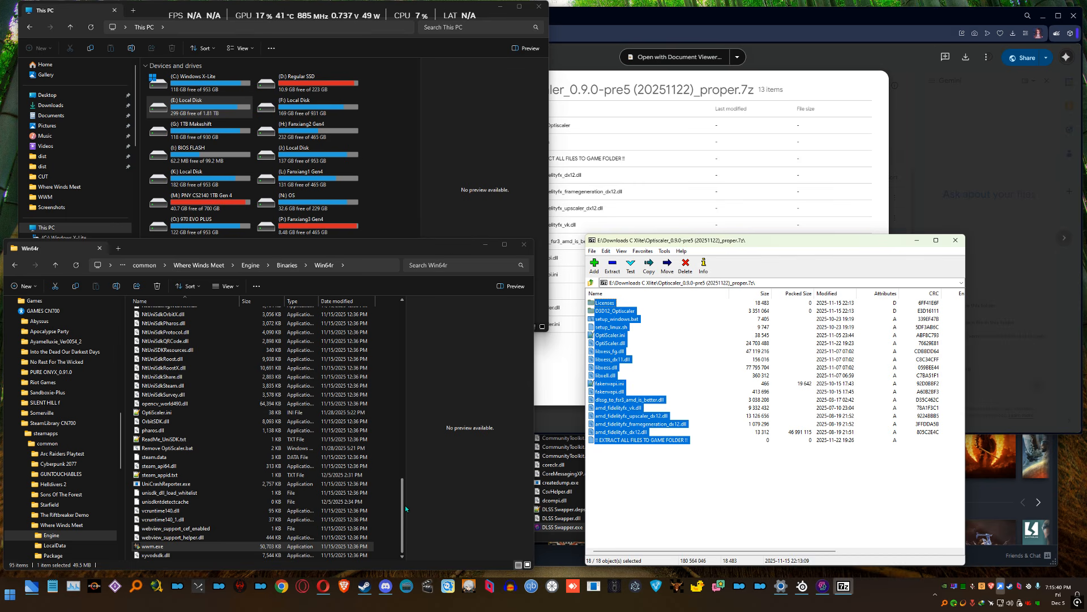
drag(402, 506, 382, 514)
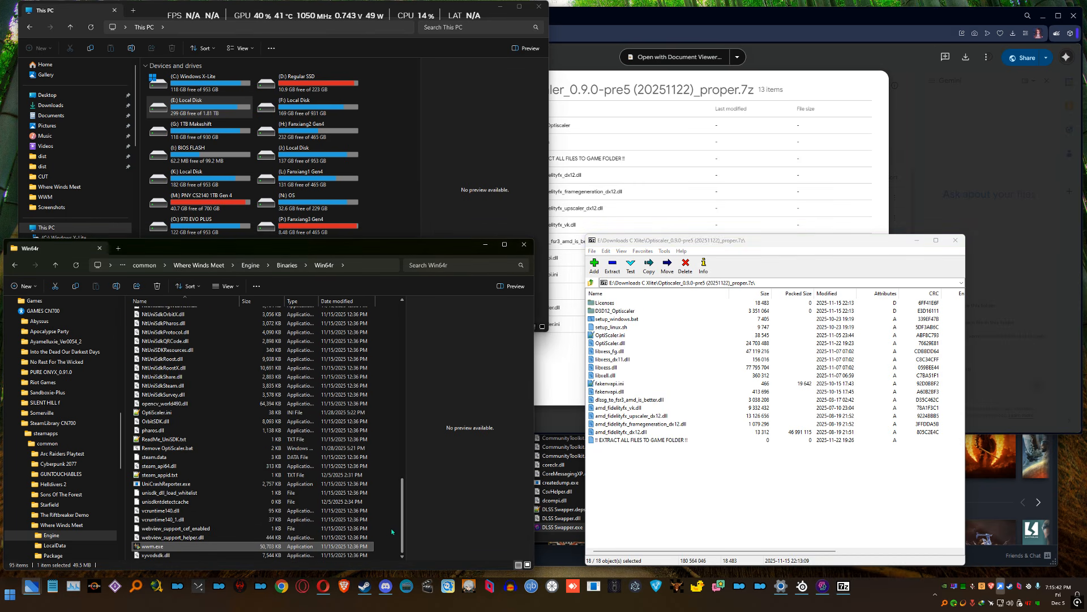
click(643, 496)
drag(677, 503, 598, 301)
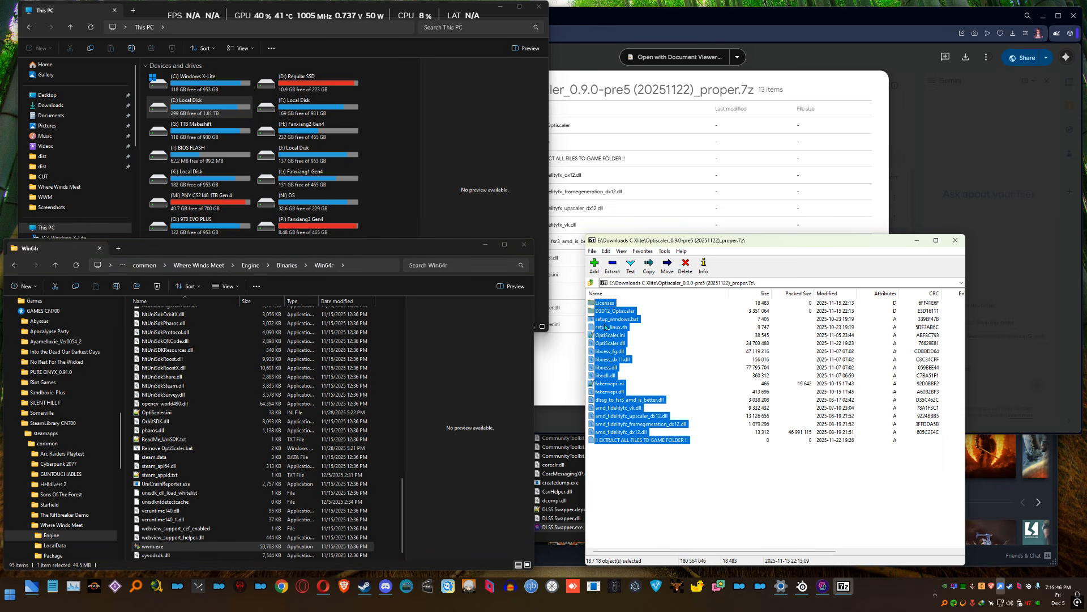
click(612, 264)
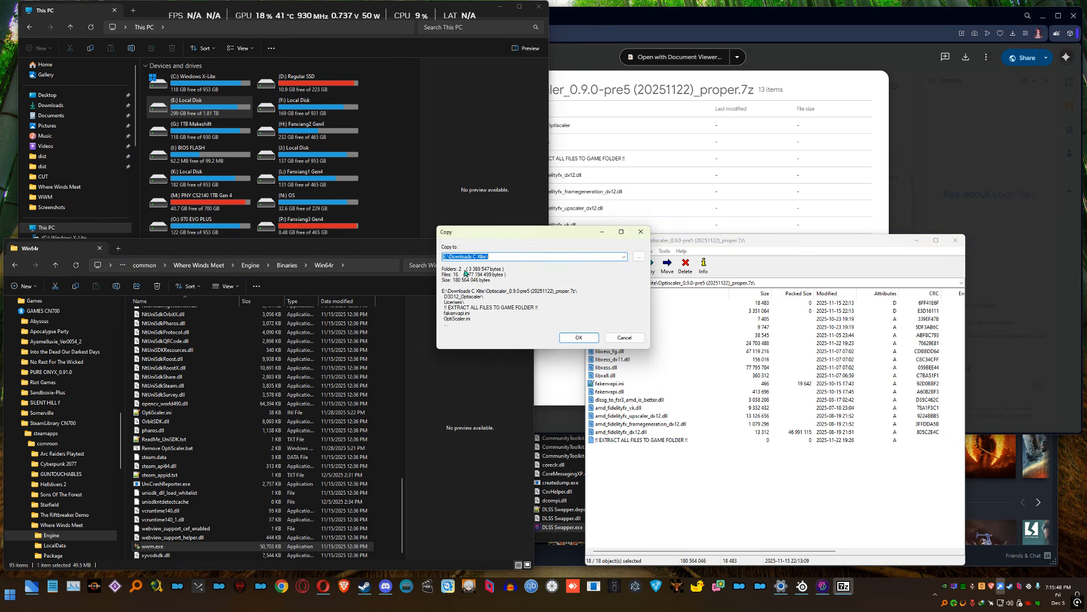
click(364, 265)
click(563, 246)
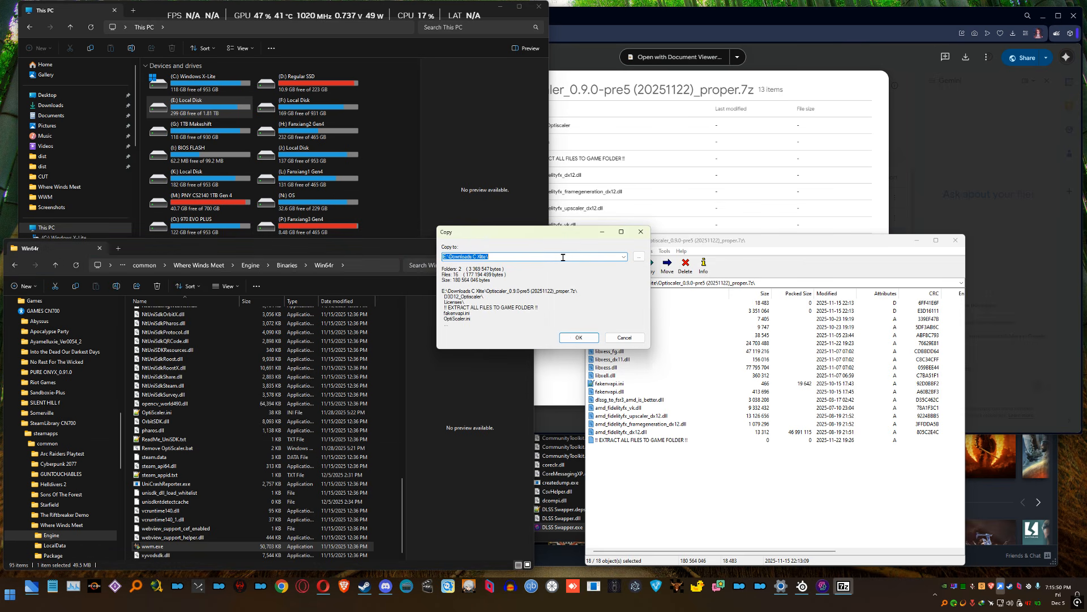
text(K:\GAMES CN700\SteamLibrary CN700\steamapps\common\Where Winds Meet\Engine\Binaries\Win64r)
click(583, 339)
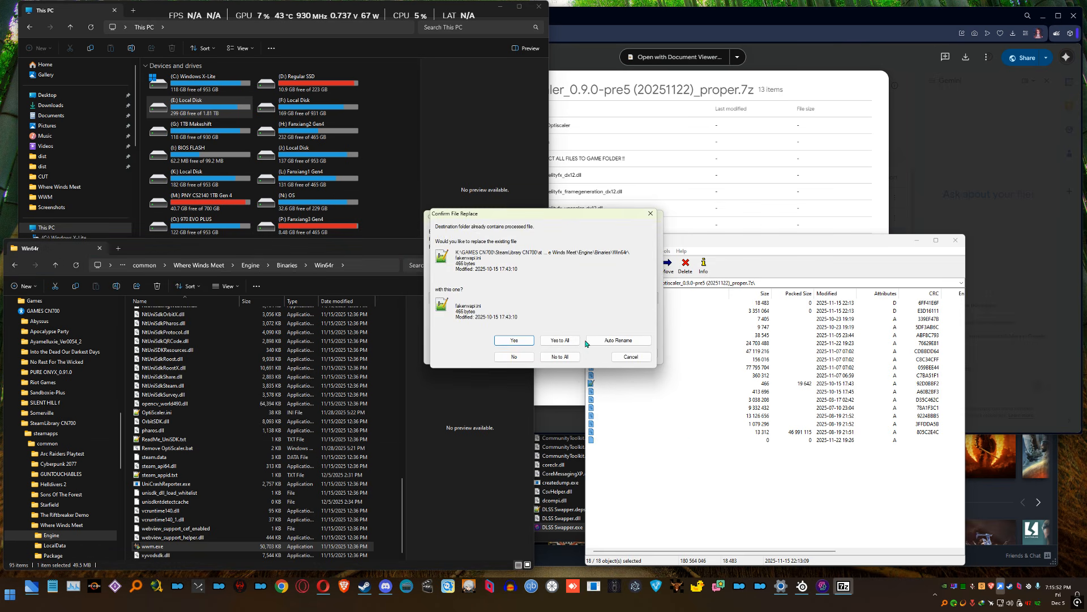
click(561, 339)
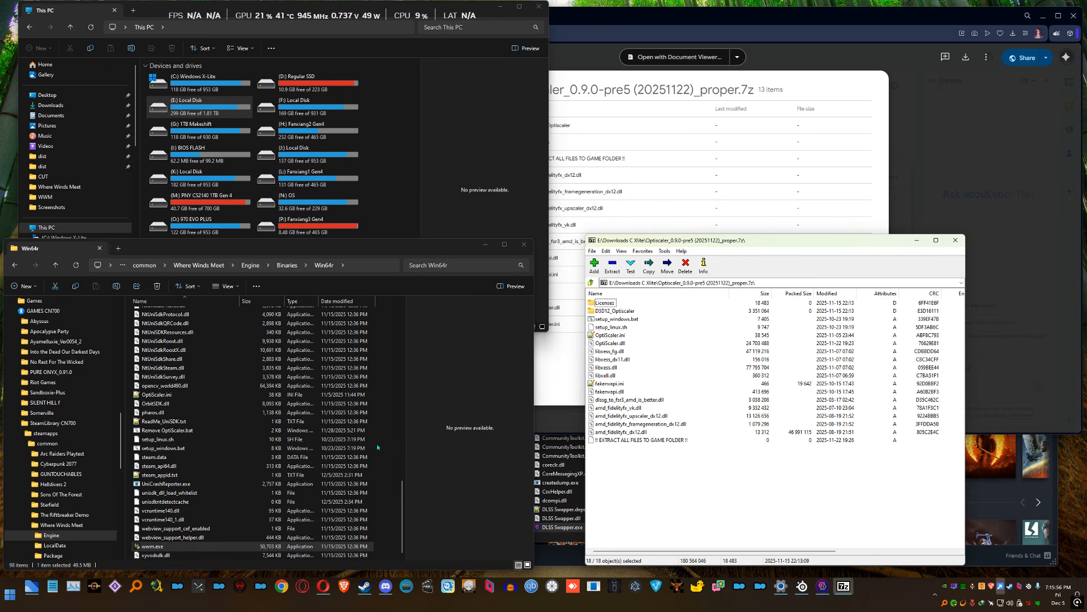
Check the full path of the Win64r folder that received the extracted files
click(390, 450)
key(F4)
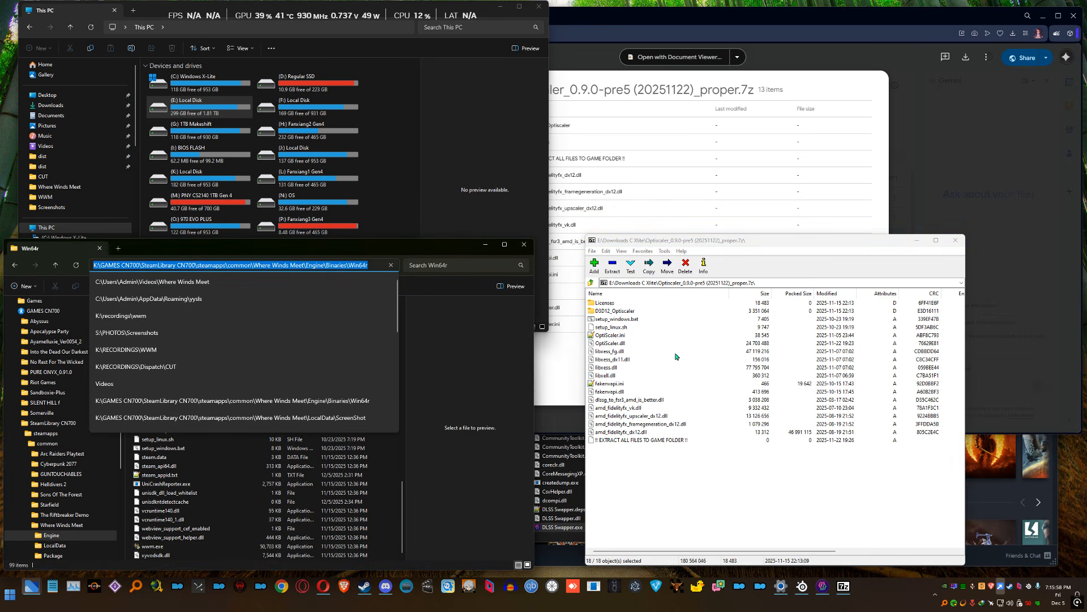
click(394, 487)
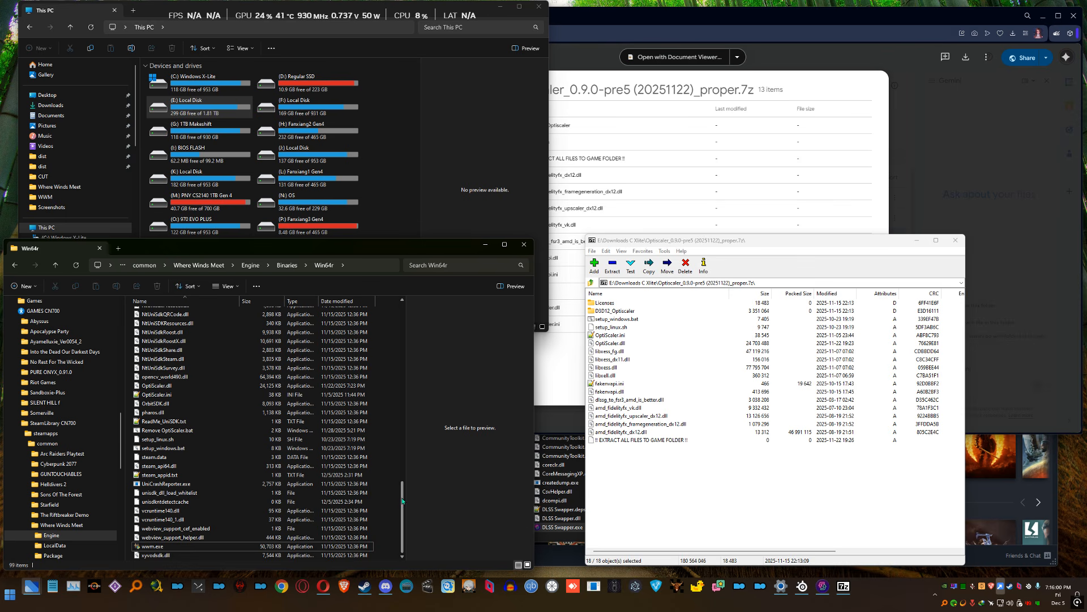
Run setup_windows.bat in the Win64r folder, choosing dxgi.dll as OptiScaler's filename, overwriting the existing file, and Nvidia as the GPU type
click(625, 321)
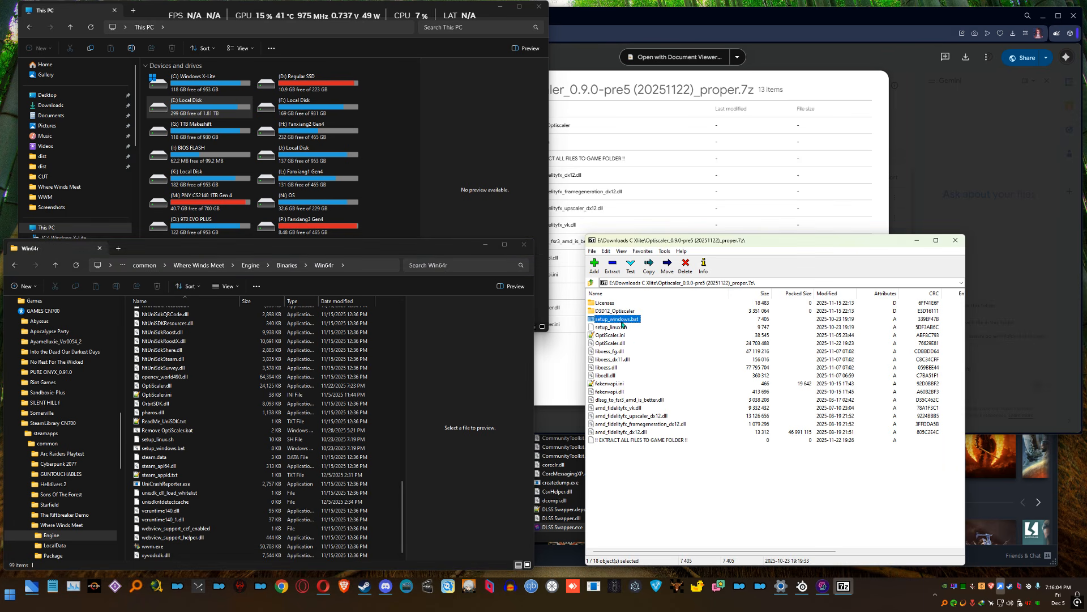
click(218, 445)
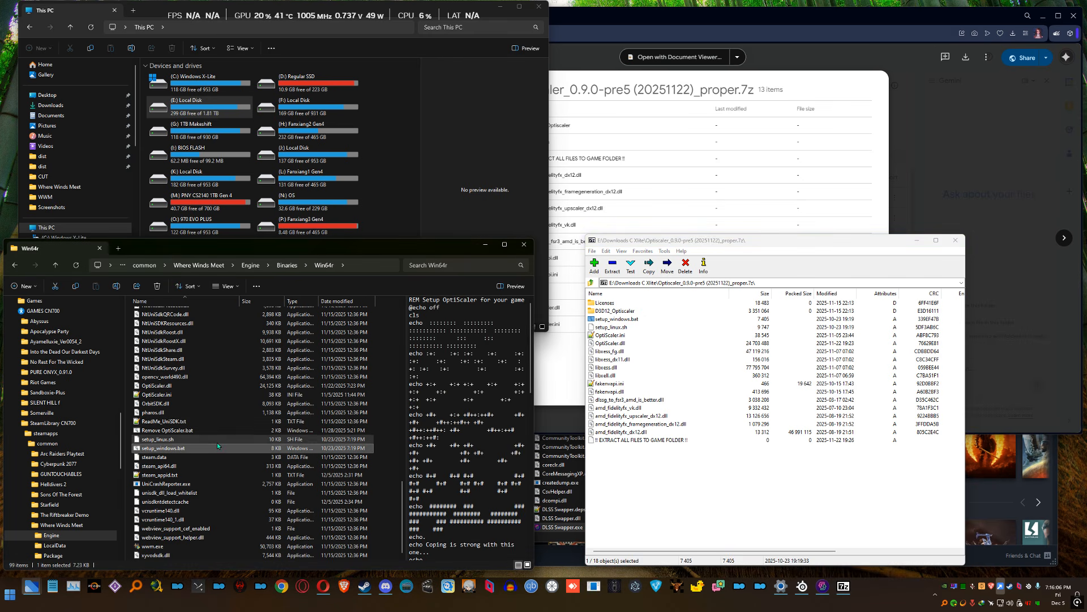
double_click(182, 449)
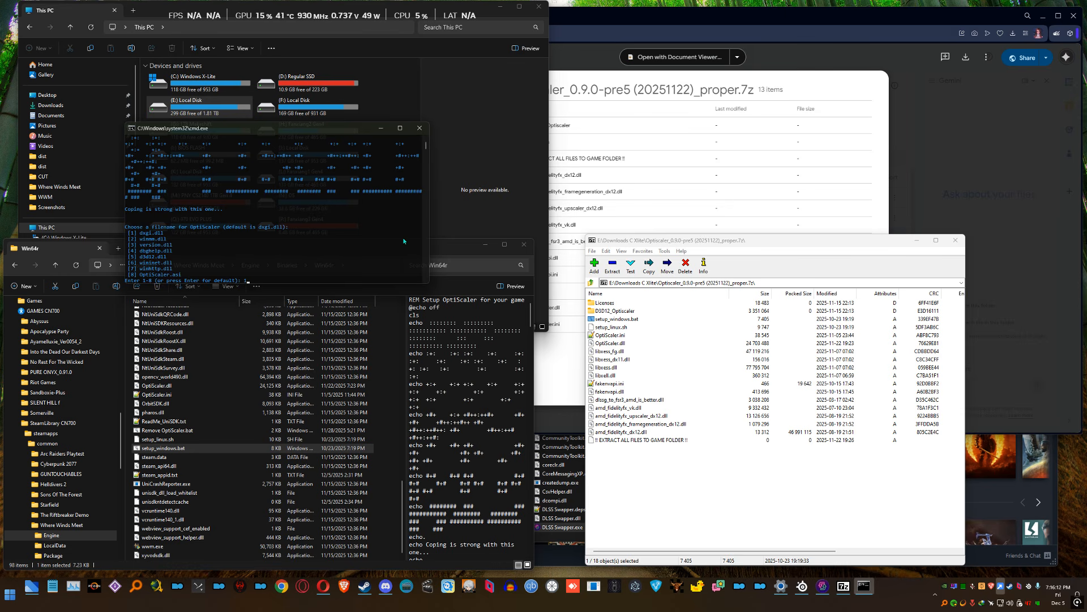
text(1)
key(Return)
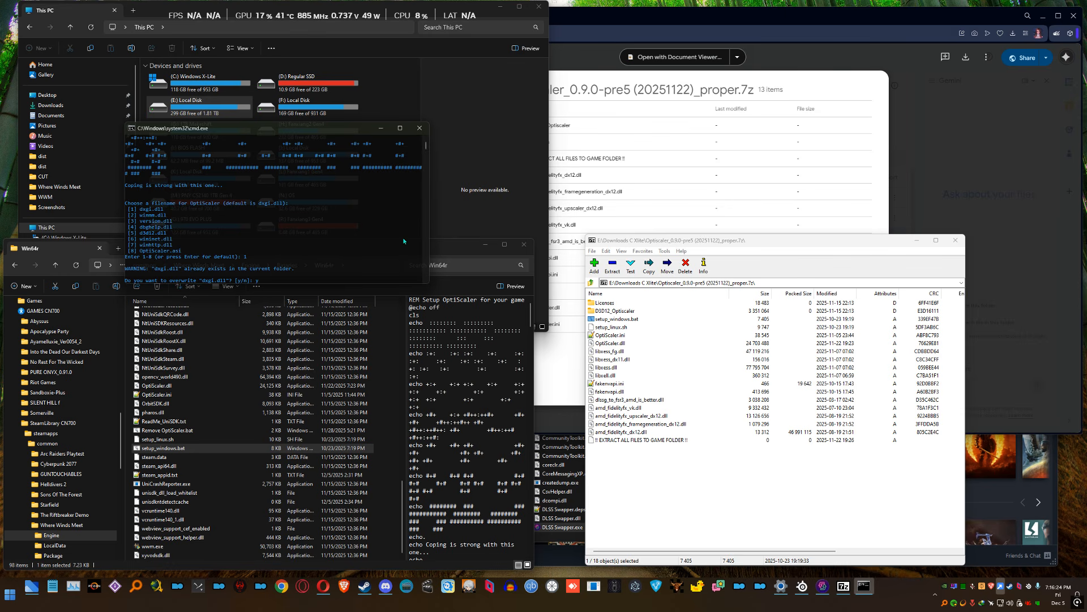
key(Return)
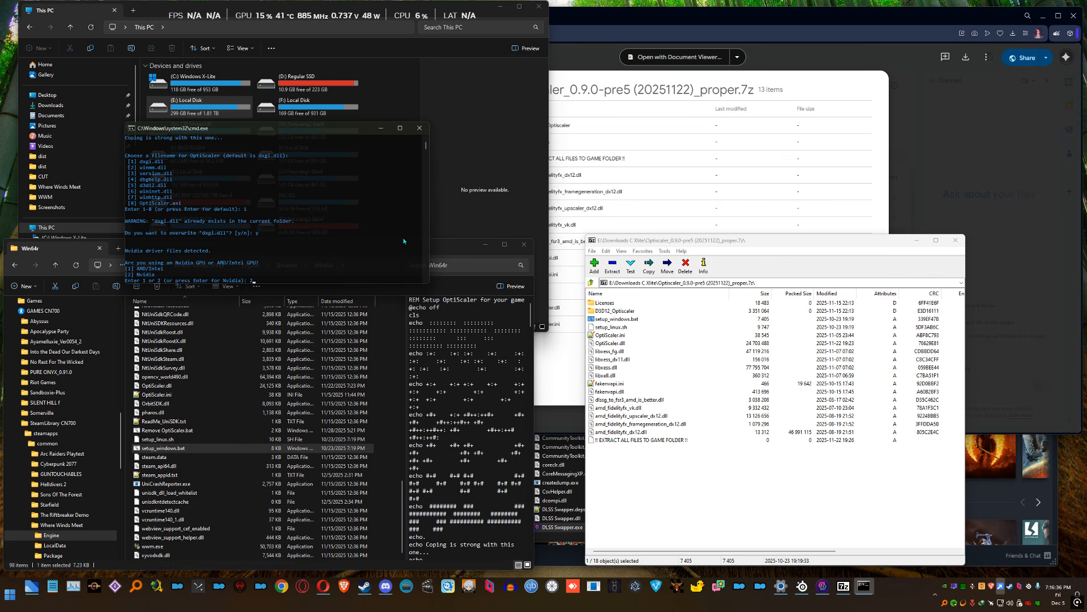
key(Return)
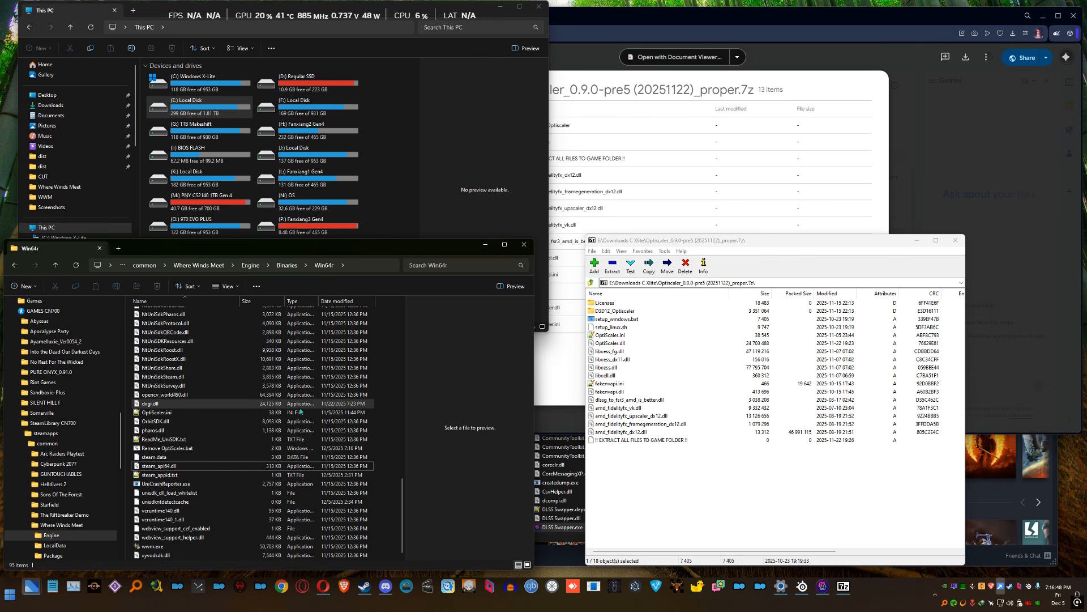
click(199, 412)
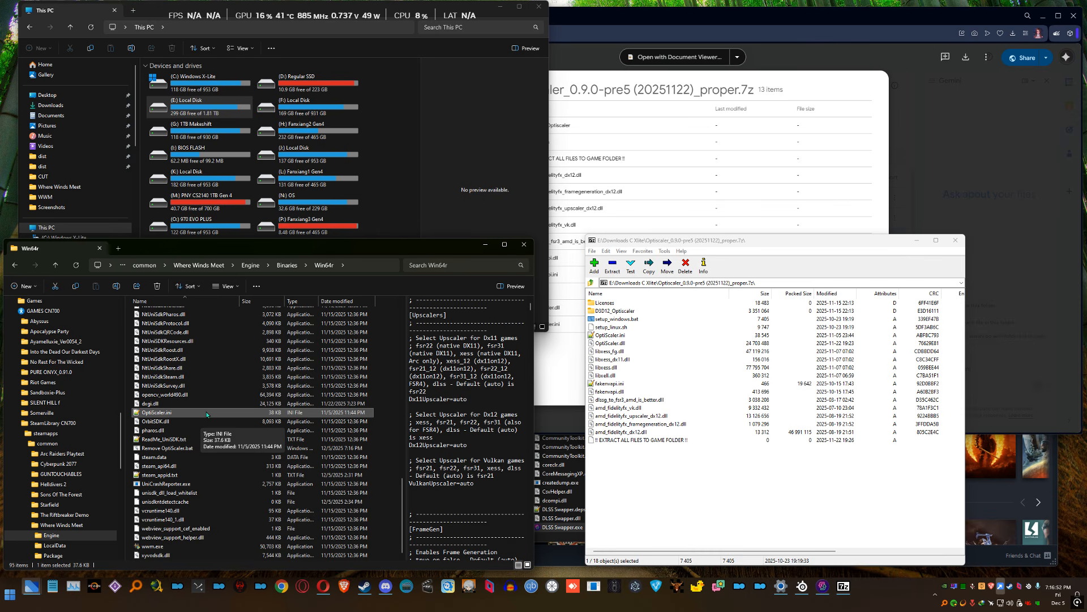
right_click(207, 414)
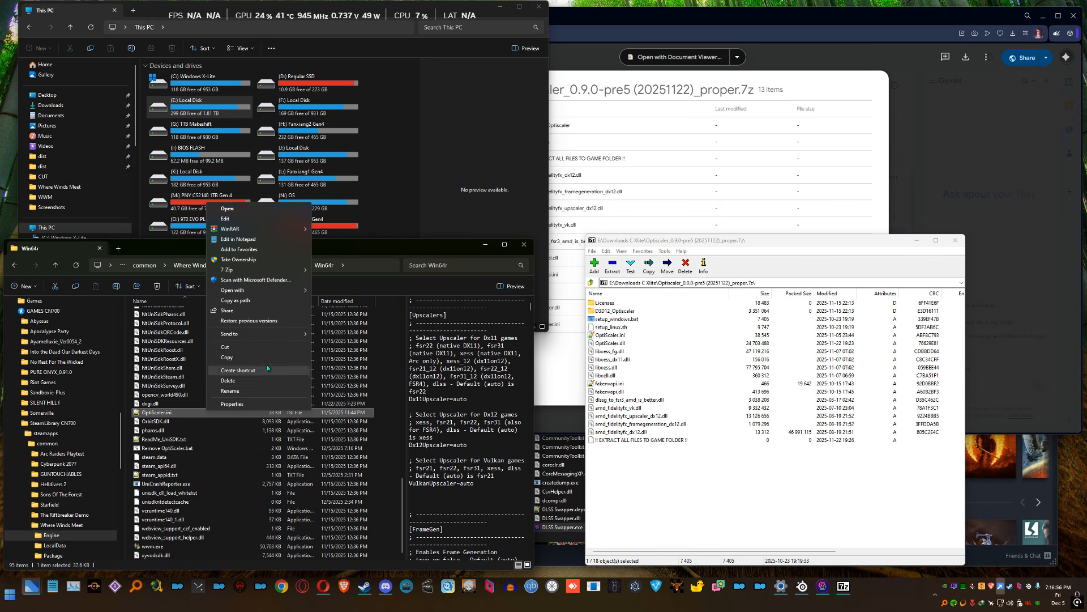
double_click(183, 414)
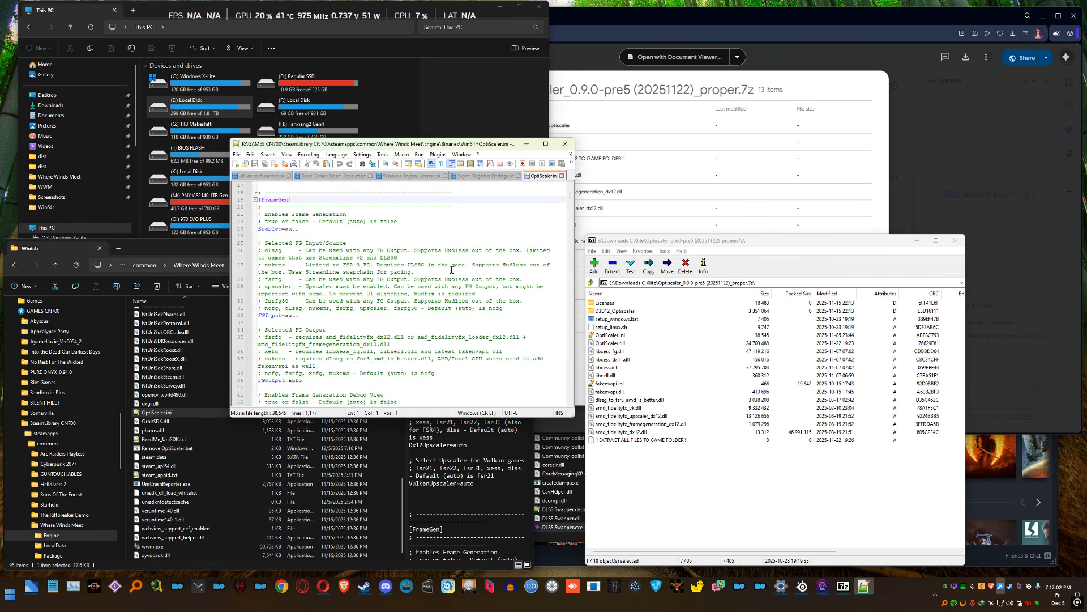
click(564, 143)
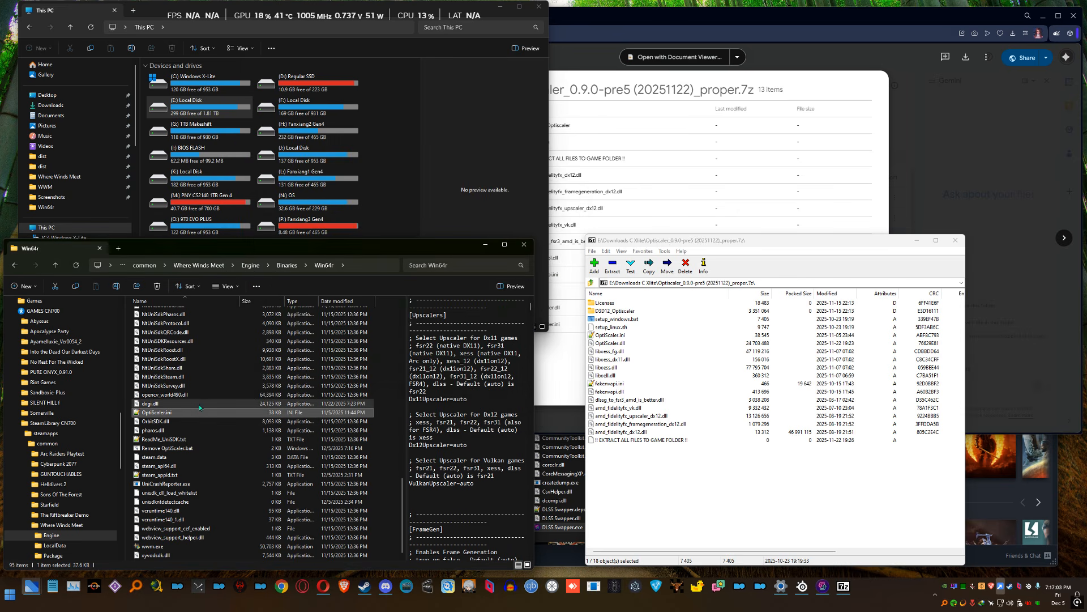
Open OptiScaler.ini from the Win64r folder in Notepad and look over its [Upscalers] section
right_click(201, 413)
click(260, 241)
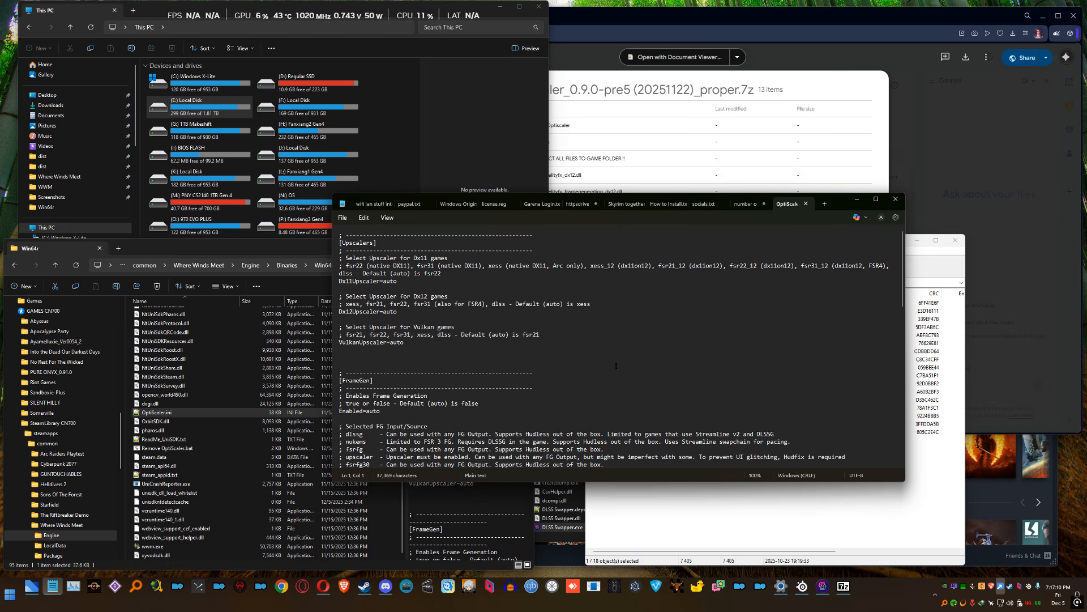
drag(339, 281, 532, 388)
drag(456, 266, 366, 232)
click(447, 288)
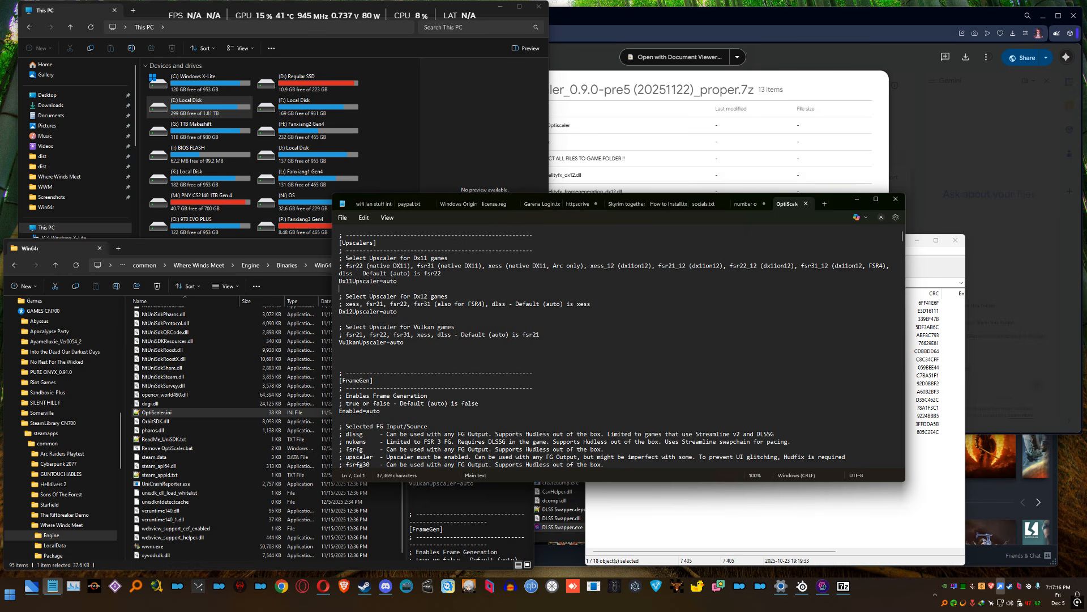
Change the Enabled entry in the [FrameGen] section of OptiScaler.ini to enable
scroll(503, 303, down, 4)
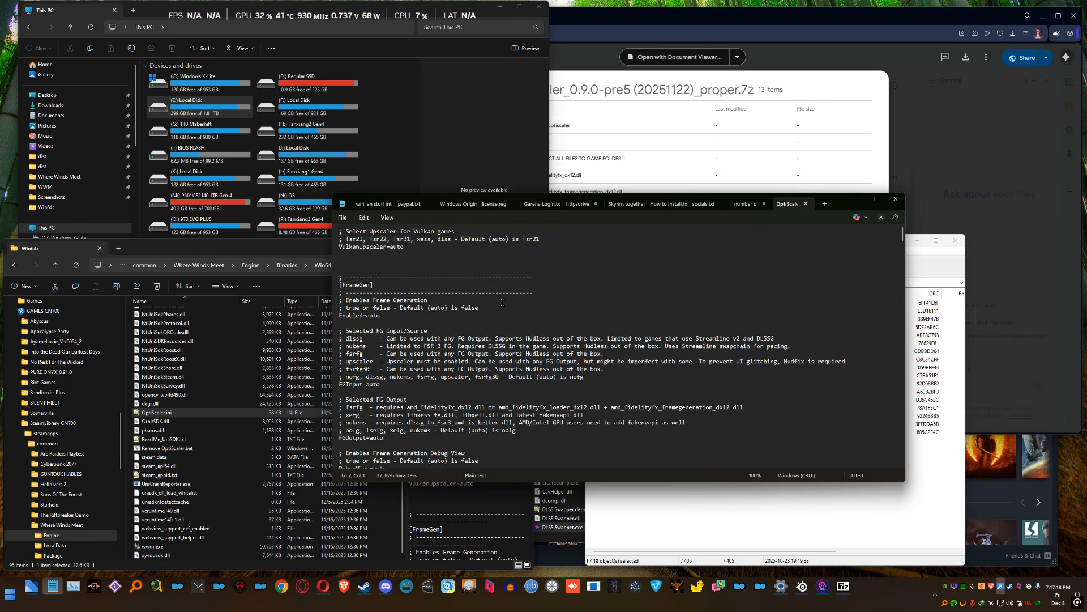
drag(451, 282, 349, 259)
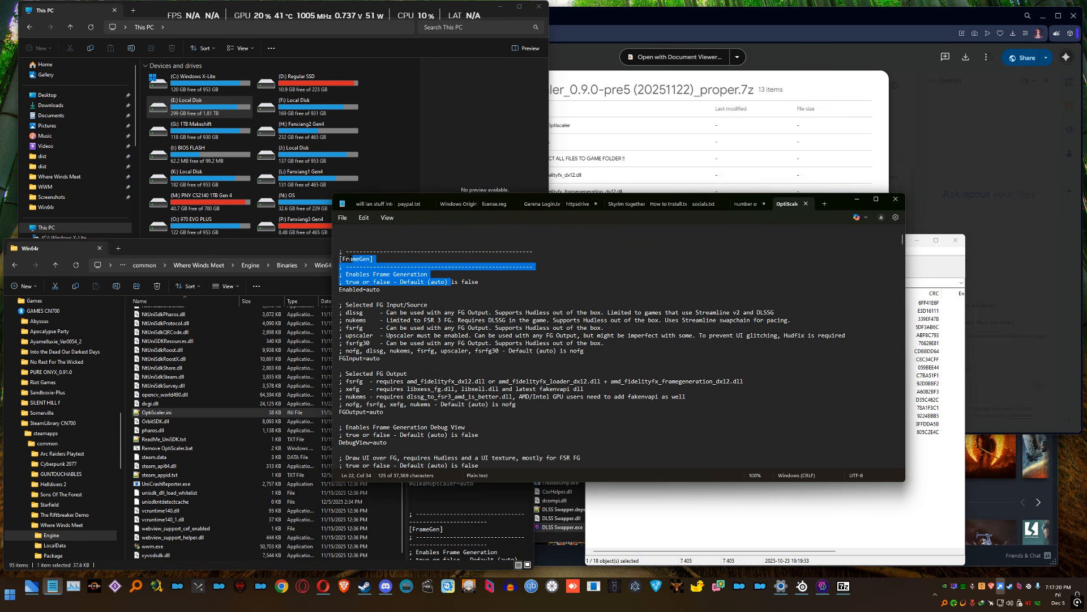
click(393, 290)
key(BackSpace)
key(BackSpace)
key(BackSpace)
key(BackSpace)
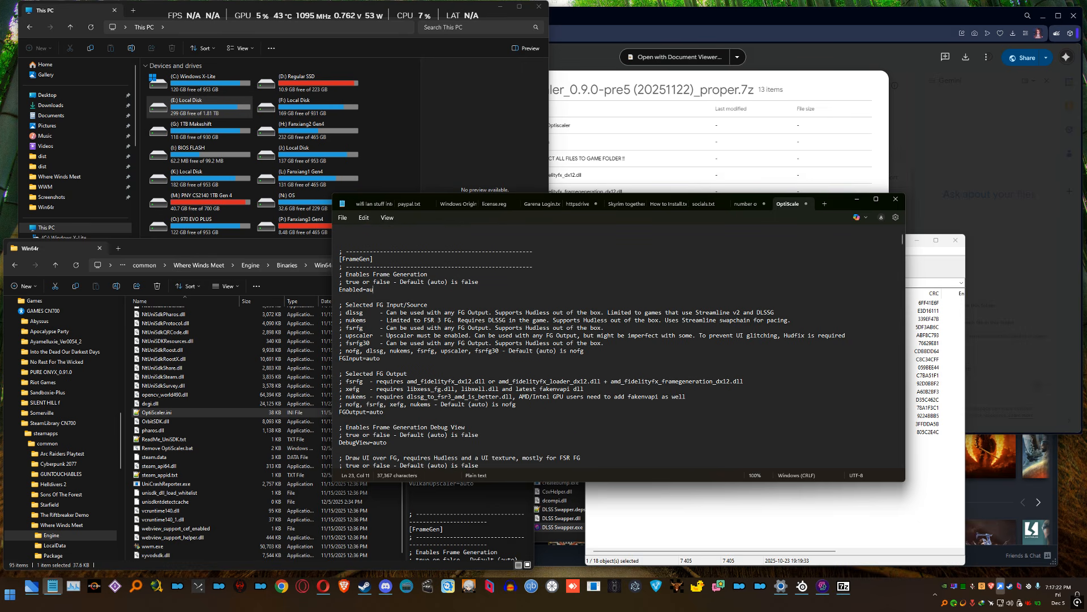
text(enable)
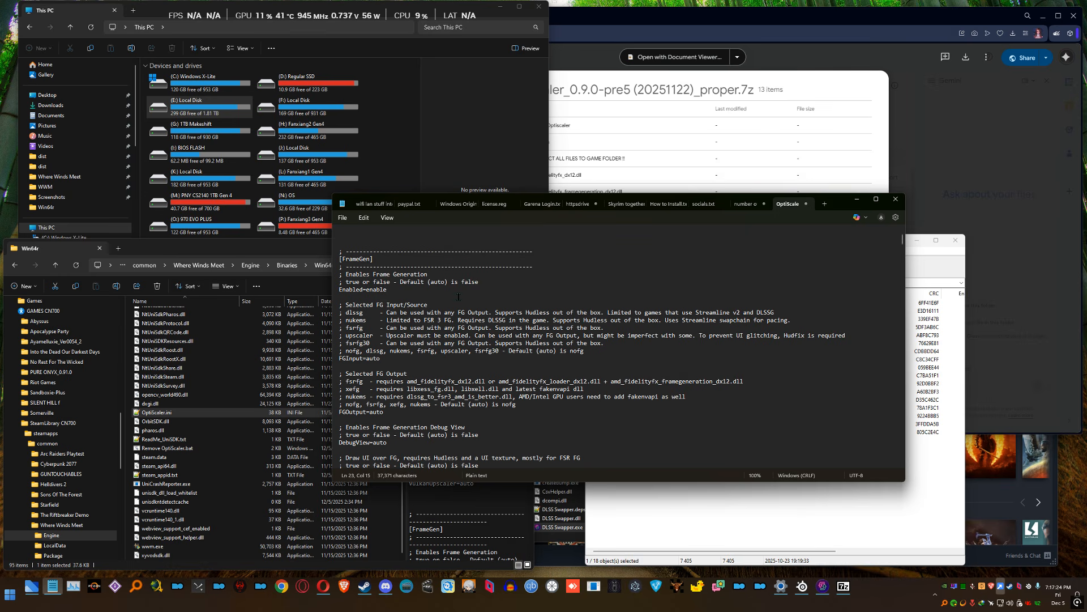
Set the FGInput entry under Selected FG Input/Source to dlssg
scroll(498, 334, down, 1)
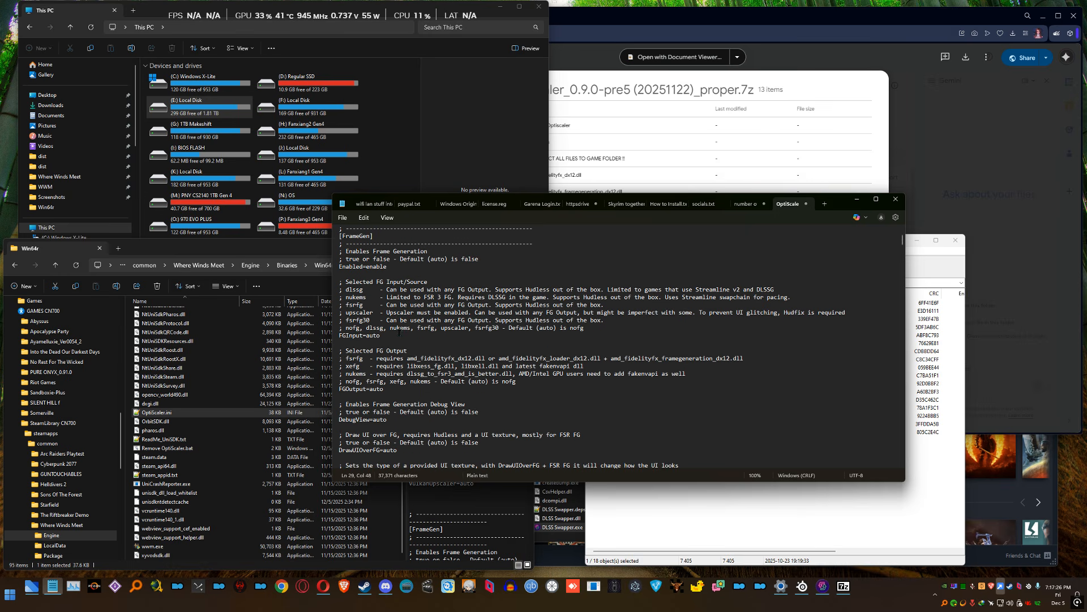
drag(343, 305, 341, 282)
click(428, 282)
drag(428, 282, 333, 281)
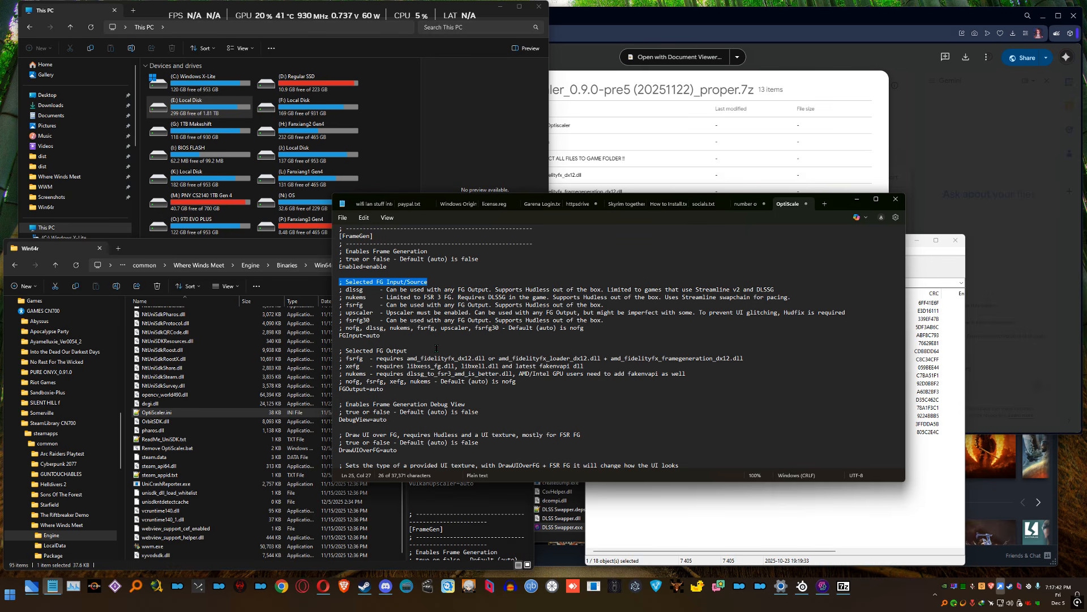
click(427, 335)
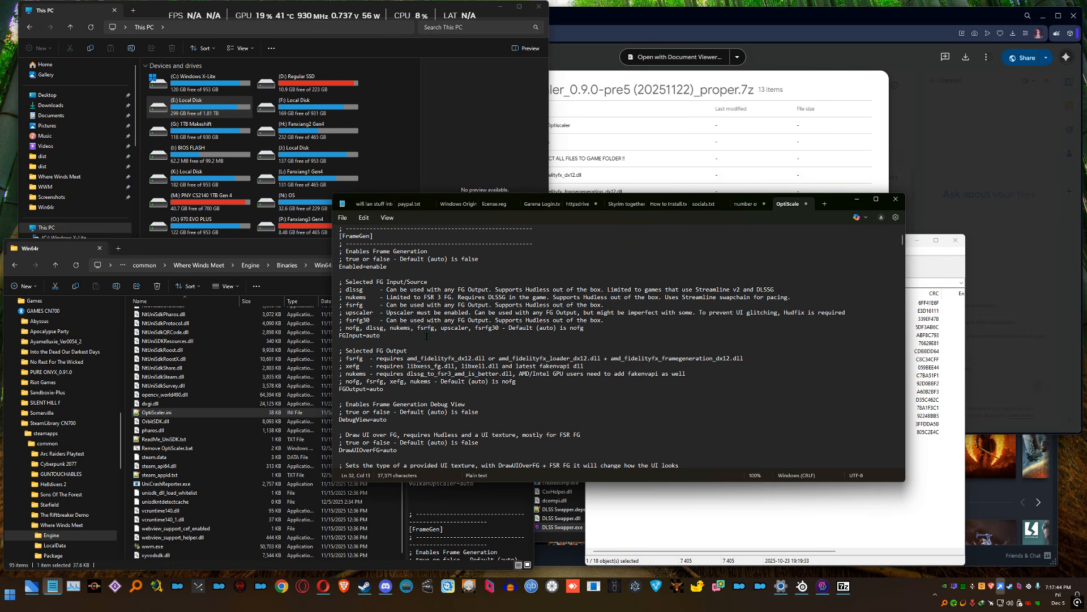
key(BackSpace)
key(BackSpace)
key(BackSpace)
key(BackSpace)
text(dlssg)
Try fsrfg30 as the FGInput value and return the entry to dlssg
key(BackSpace)
key(BackSpace)
key(BackSpace)
key(BackSpace)
key(BackSpace)
text(fsrfg30)
key(BackSpace)
key(BackSpace)
key(BackSpace)
key(BackSpace)
key(BackSpace)
key(BackSpace)
key(BackSpace)
text(dlssg)
Try xefg as the FGOutput value under Selected FG Output and return the entry to auto
drag(410, 350, 339, 351)
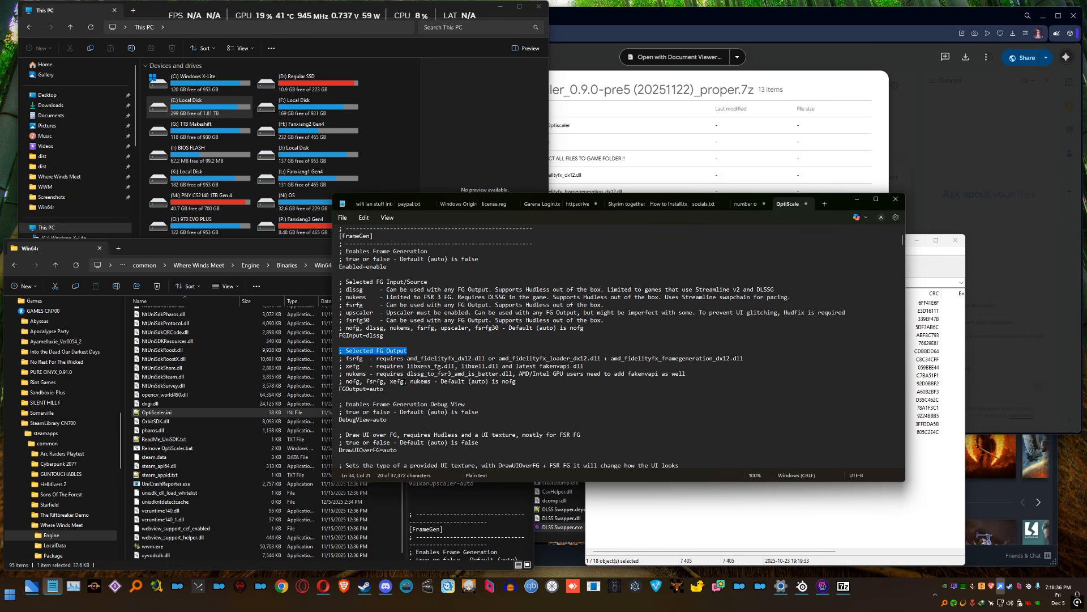
click(406, 389)
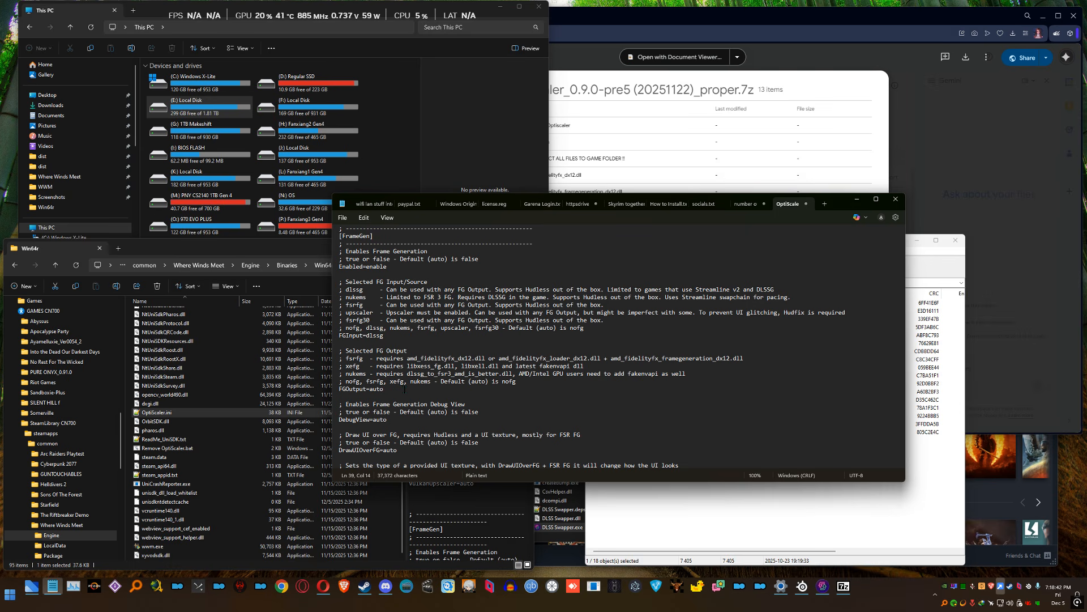
key(BackSpace)
key(BackSpace)
key(BackSpace)
key(BackSpace)
text(xefg)
key(BackSpace)
key(BackSpace)
key(BackSpace)
key(BackSpace)
text(auto)
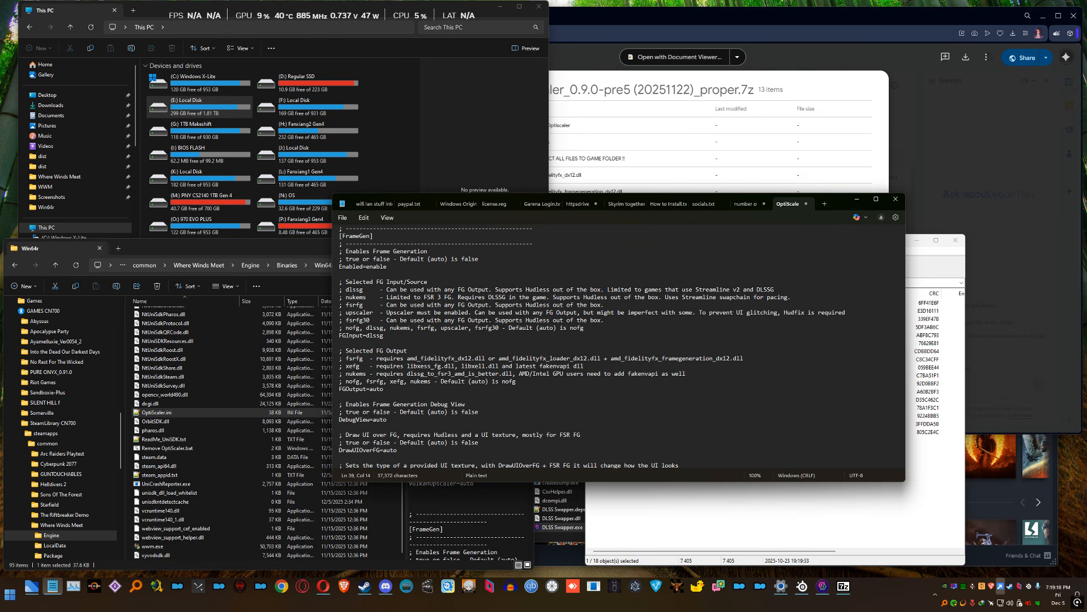
Set the FGOutput entry in the [FrameGen] section to xefg
key(BackSpace)
key(BackSpace)
key(BackSpace)
key(BackSpace)
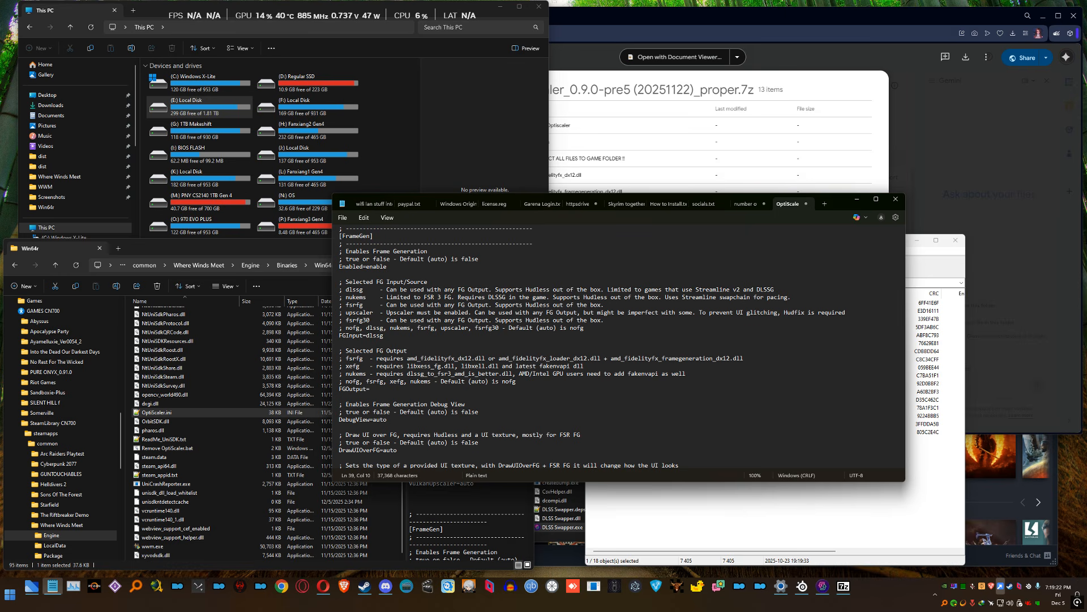
text(xefg)
key(Left)
key(Left)
key(Right)
key(Right)
Review the Enabled, FGInput and FGOutput entries in the [FrameGen] section
scroll(396, 390, down, 2)
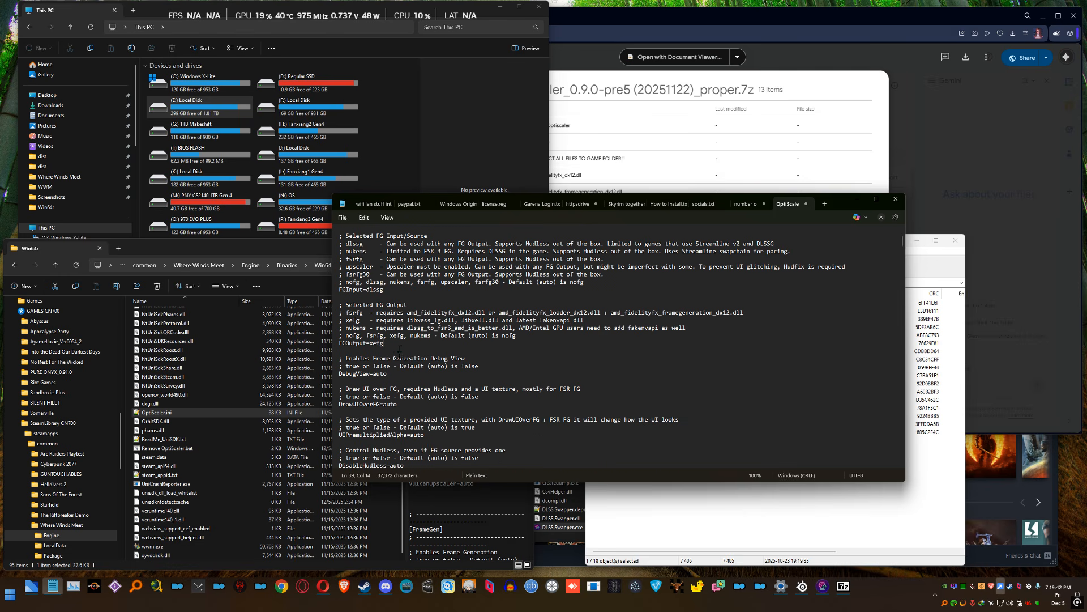
drag(389, 335, 338, 289)
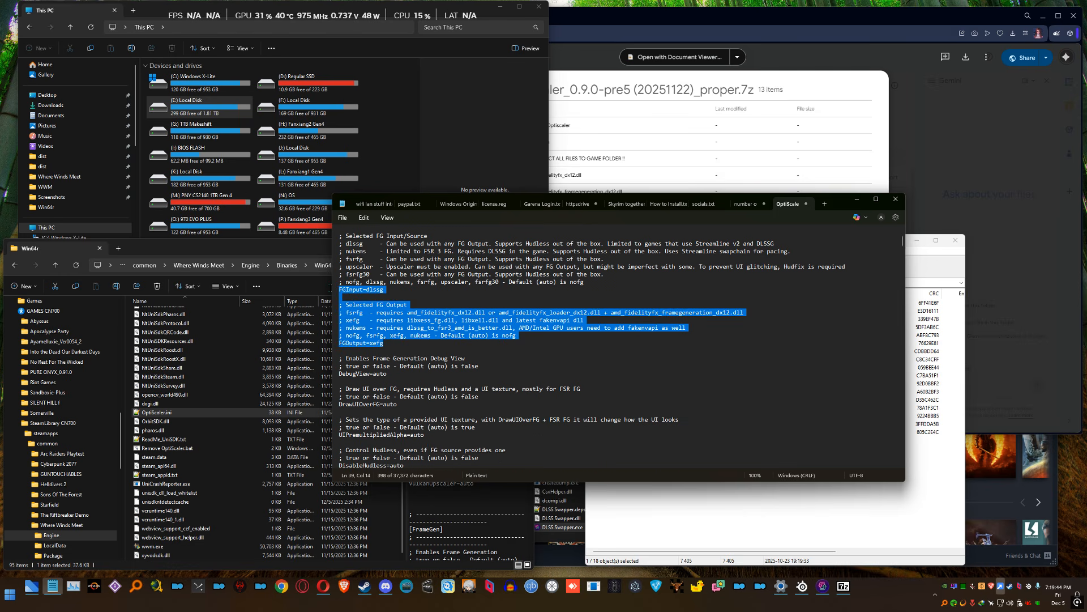
scroll(413, 313, up, 1)
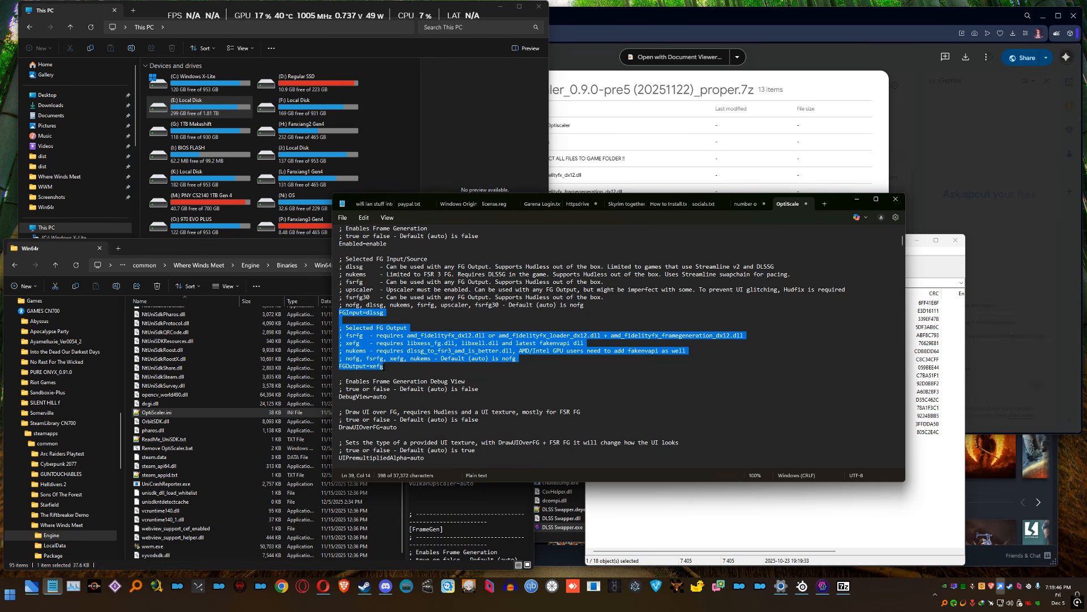
click(388, 367)
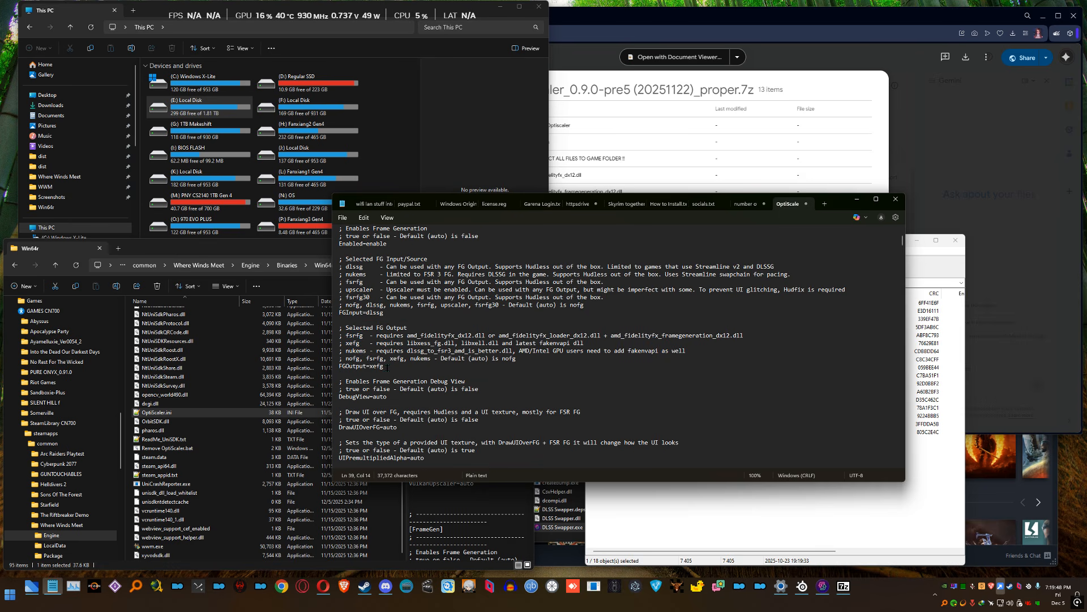
scroll(388, 367, up, 1)
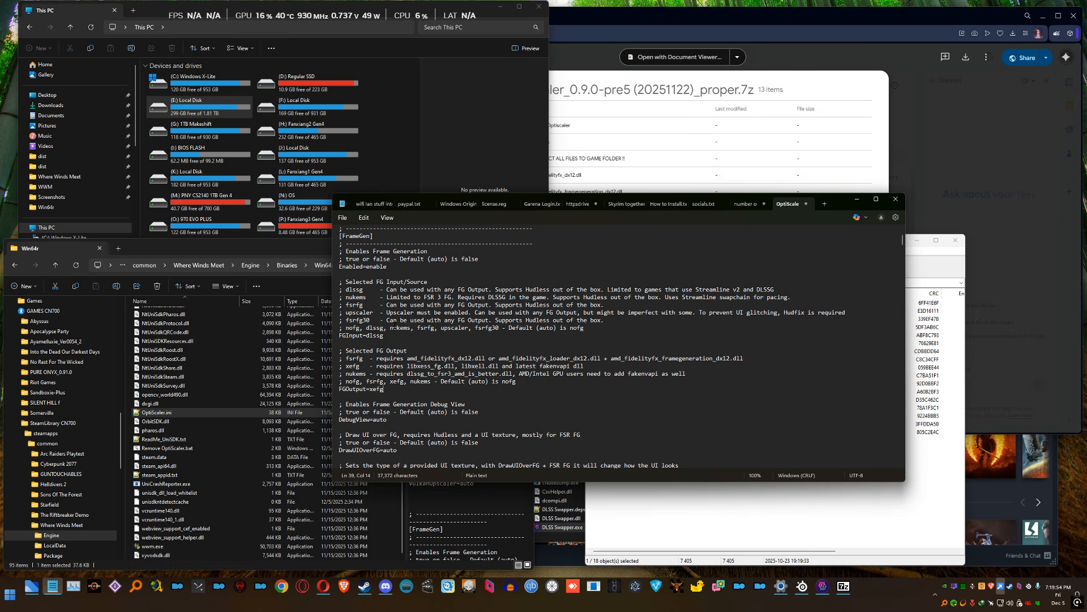
drag(384, 389, 340, 251)
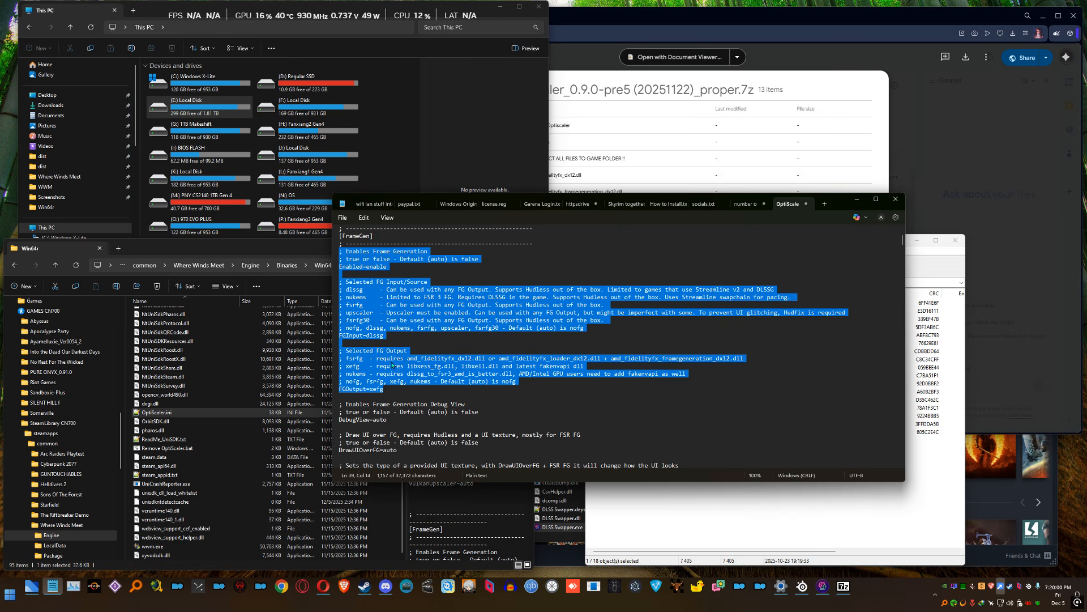
Save the changes to OptiScaler.ini and close the Notepad window
click(455, 366)
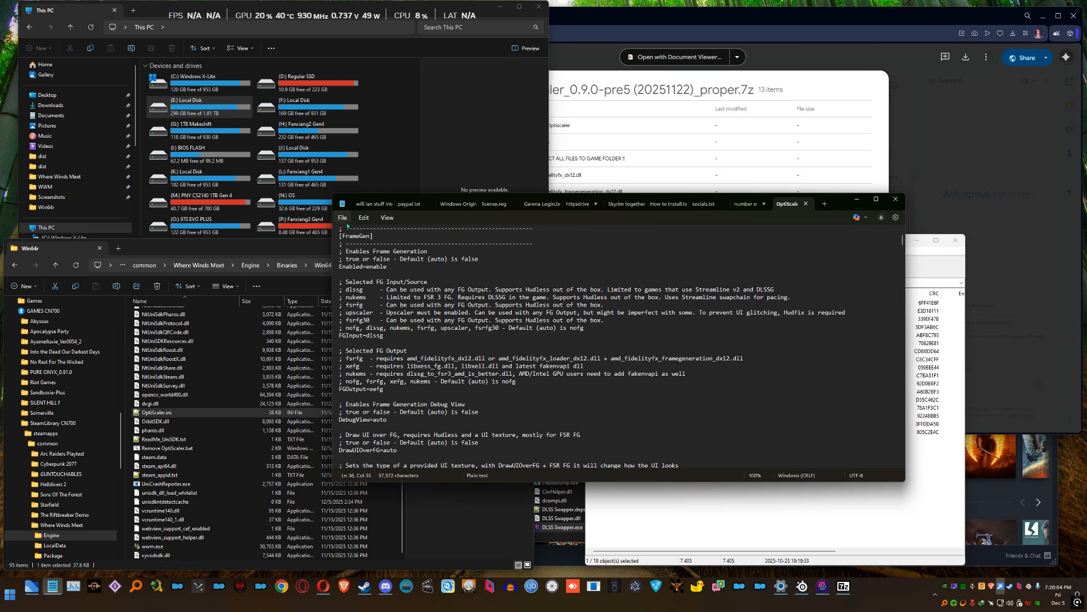
click(343, 217)
key(Escape)
scroll(488, 358, down, 2)
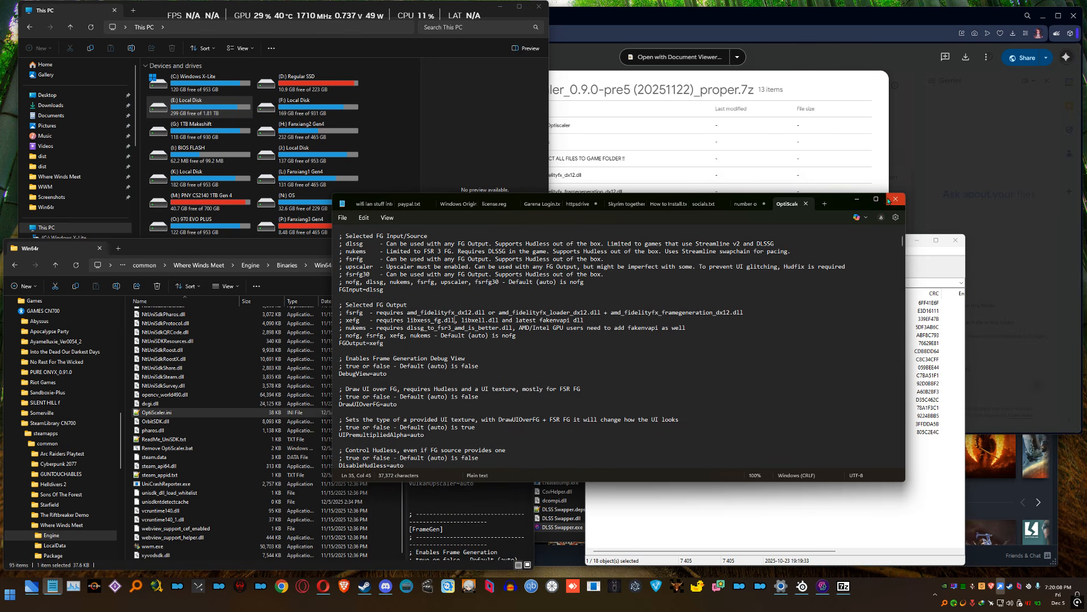
click(894, 199)
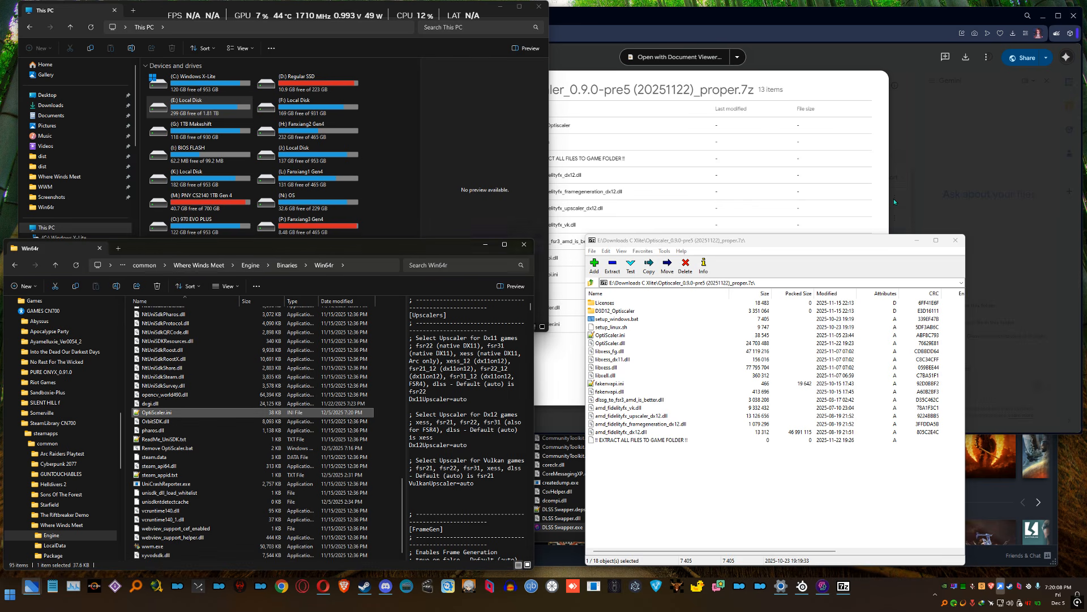
Make OptiScaler.ini in the Win64r folder read-only through its file properties
right_click(169, 414)
click(215, 409)
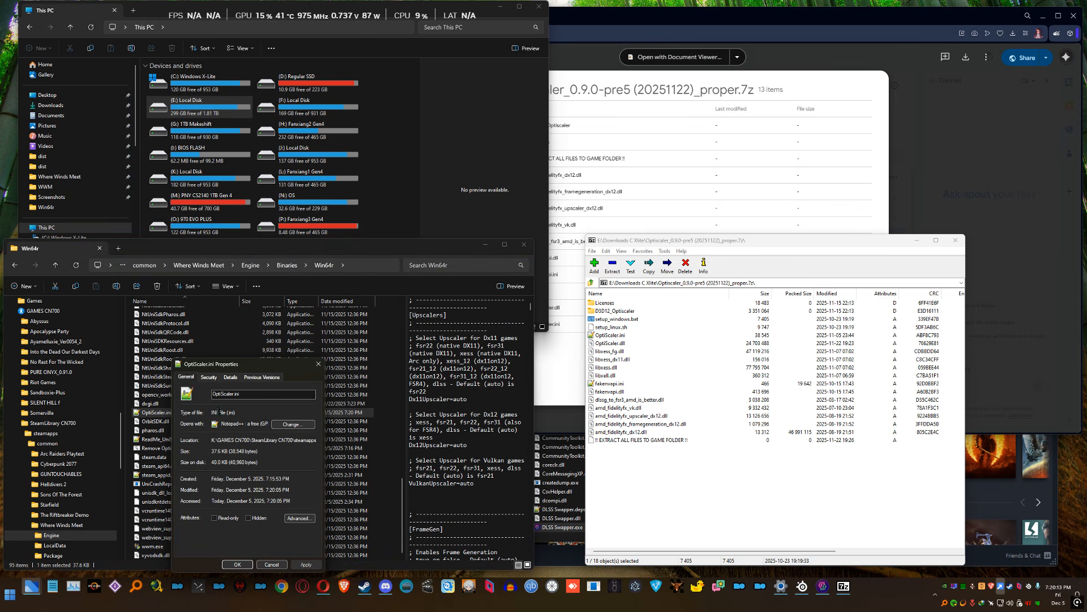
click(216, 518)
click(238, 564)
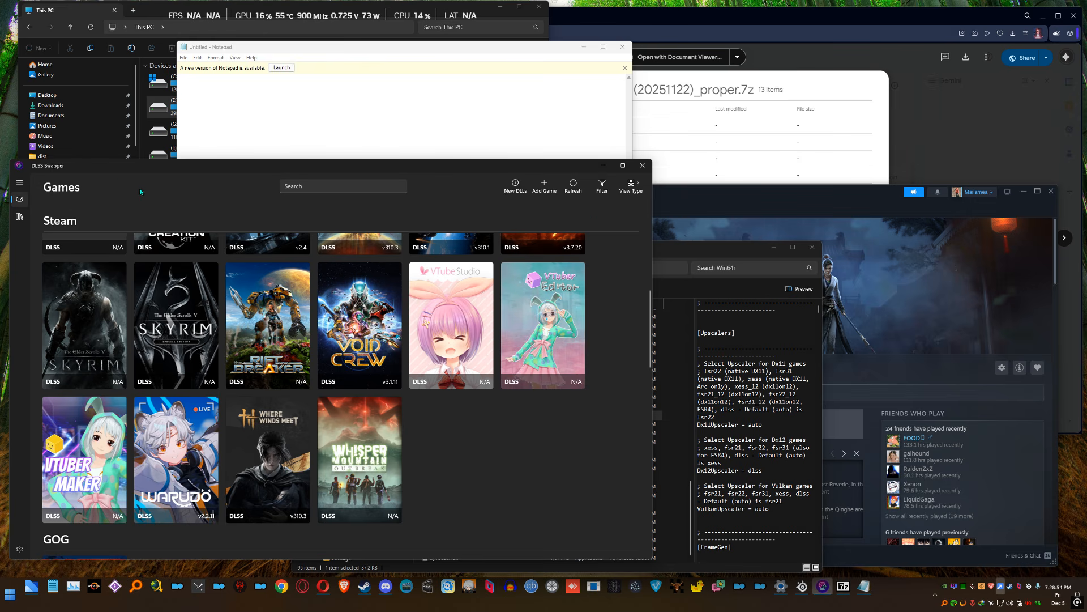
Find Where Winds Meet in the Steam games list and check its DLSS, FSR and XeSS versions
scroll(649, 279, up, 3)
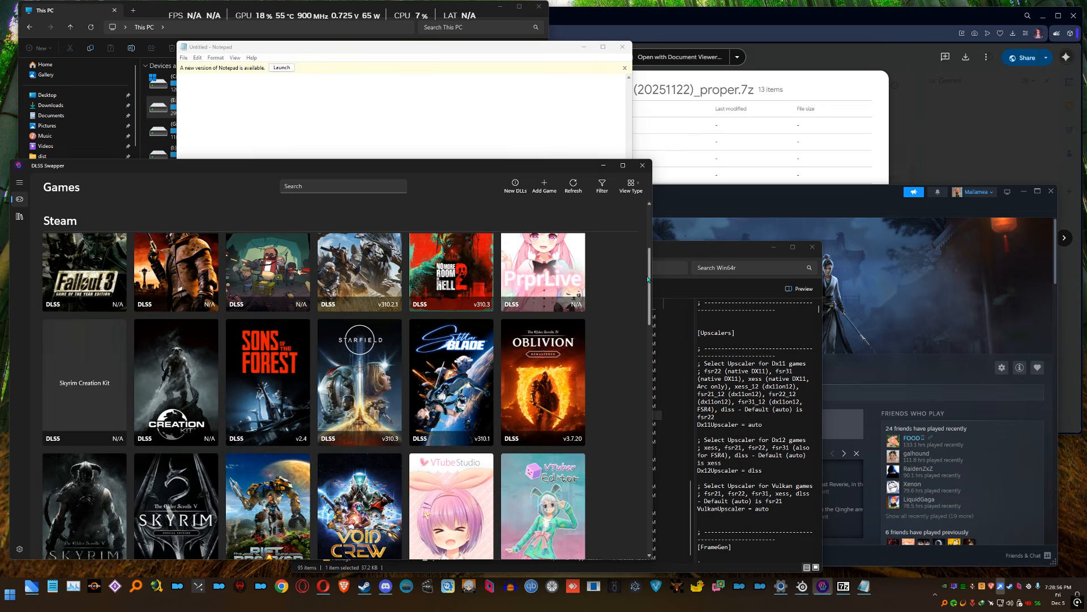
drag(648, 279, 634, 357)
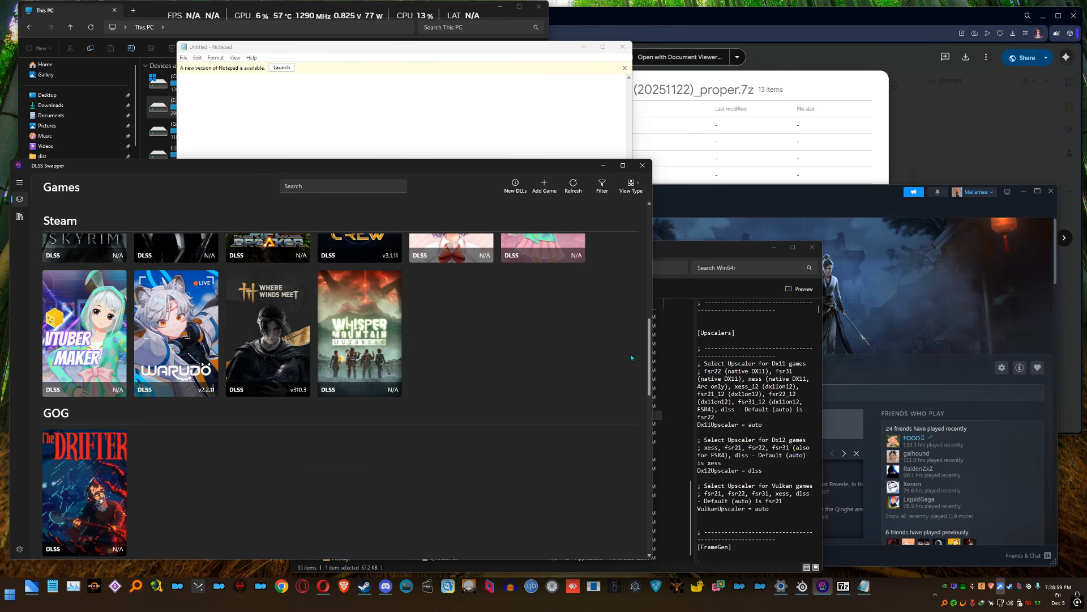
click(267, 319)
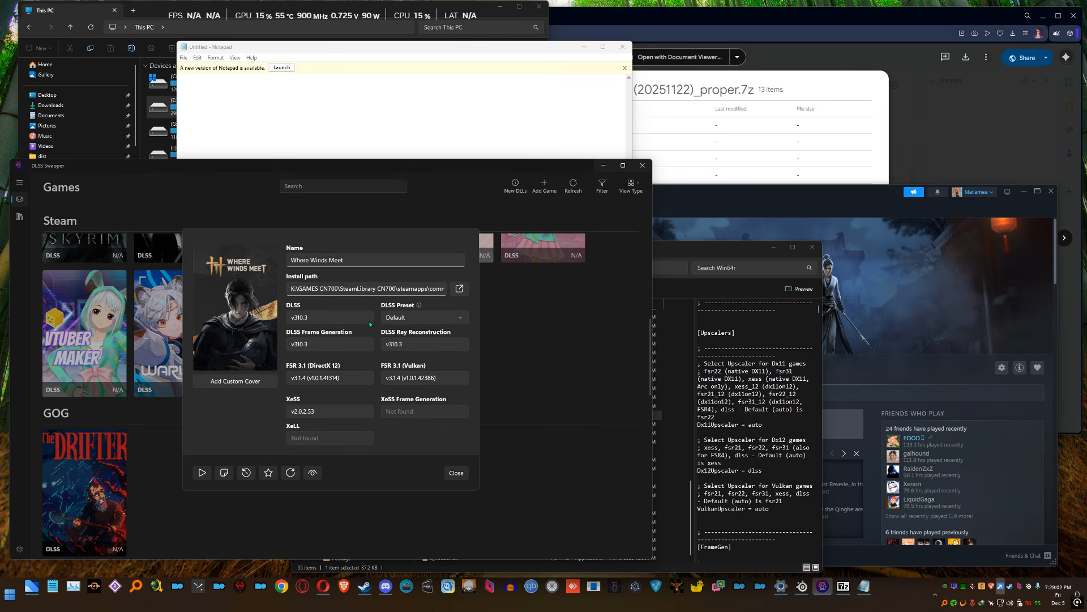
click(457, 473)
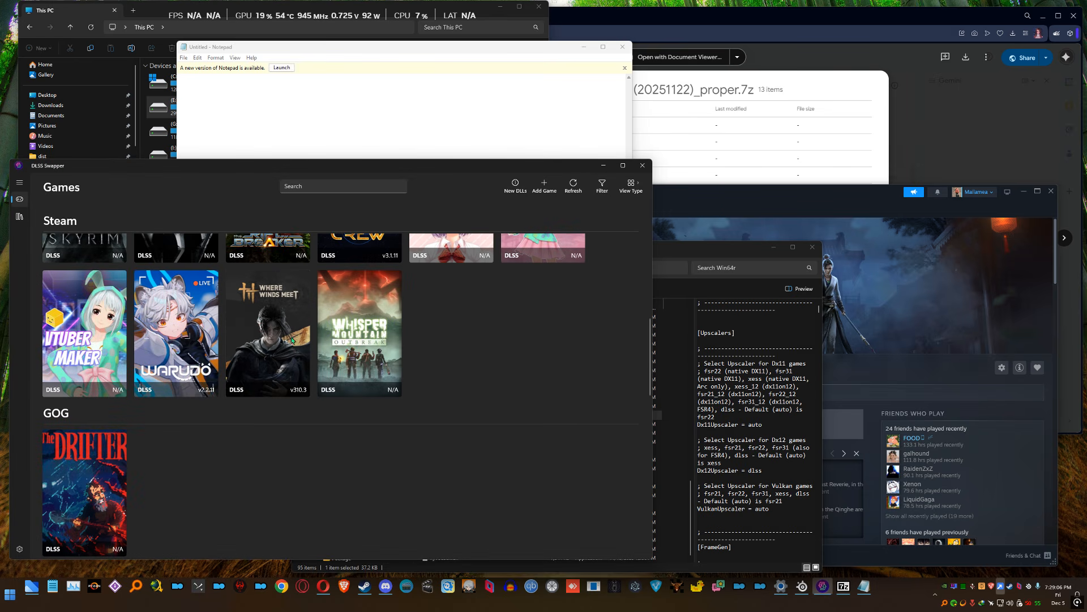
click(546, 187)
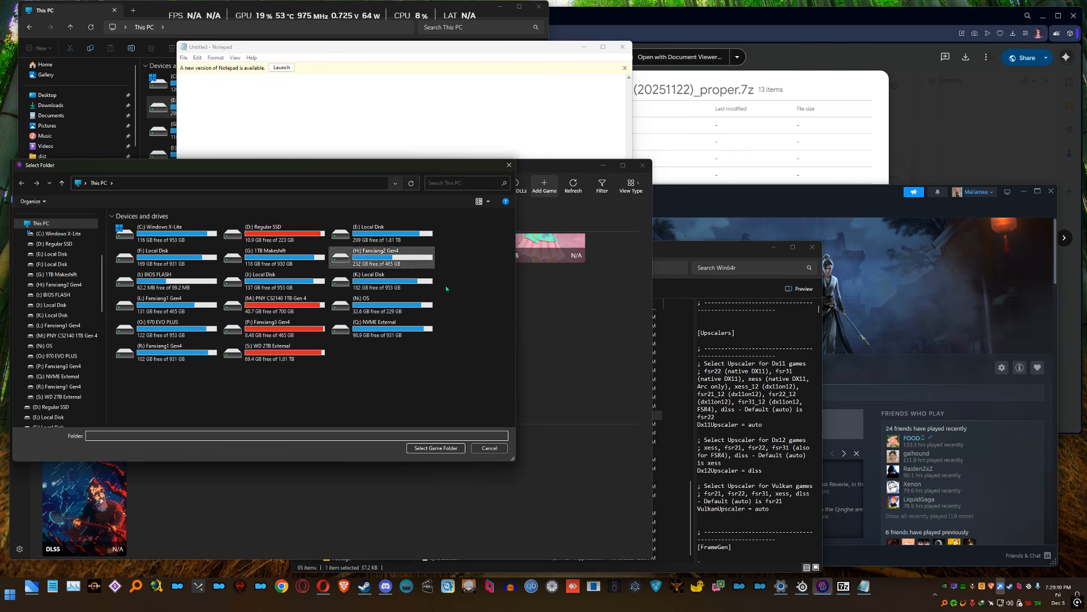
click(671, 268)
key(ctrl+c)
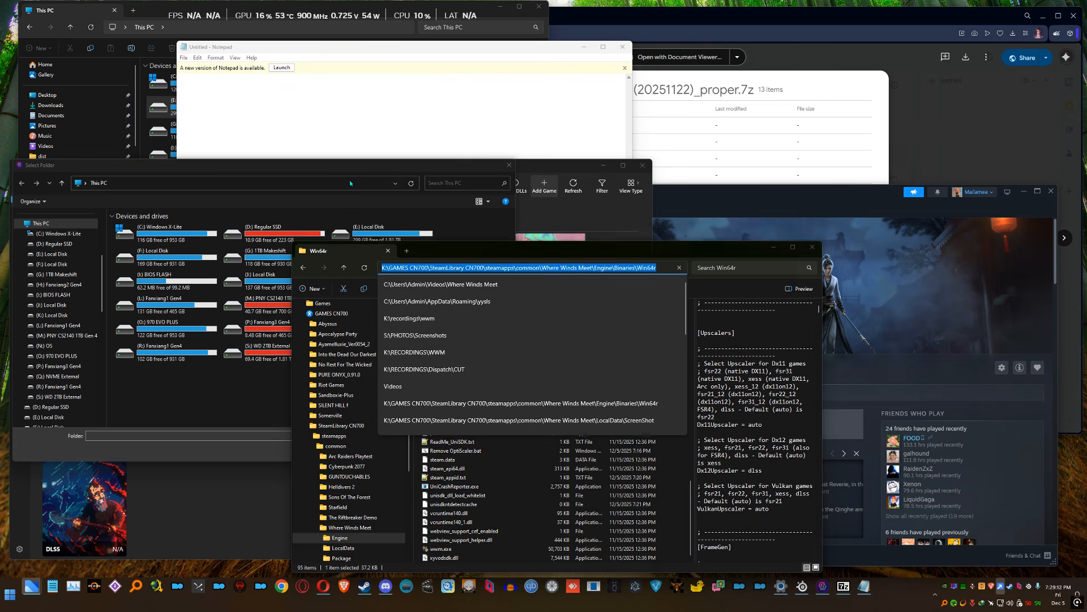
click(349, 179)
key(ctrl+v)
key(Return)
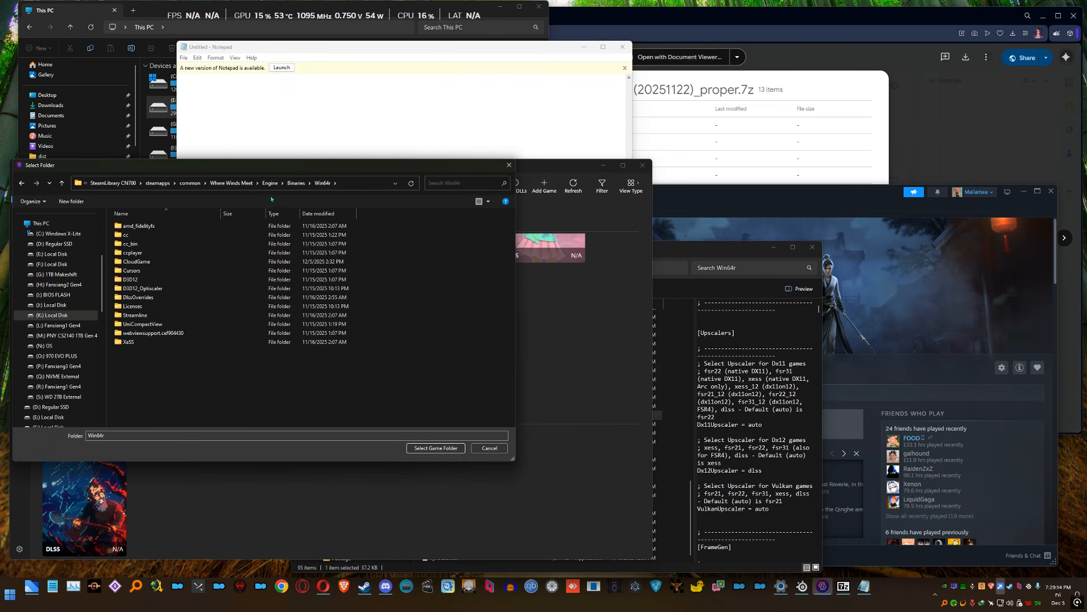
click(234, 184)
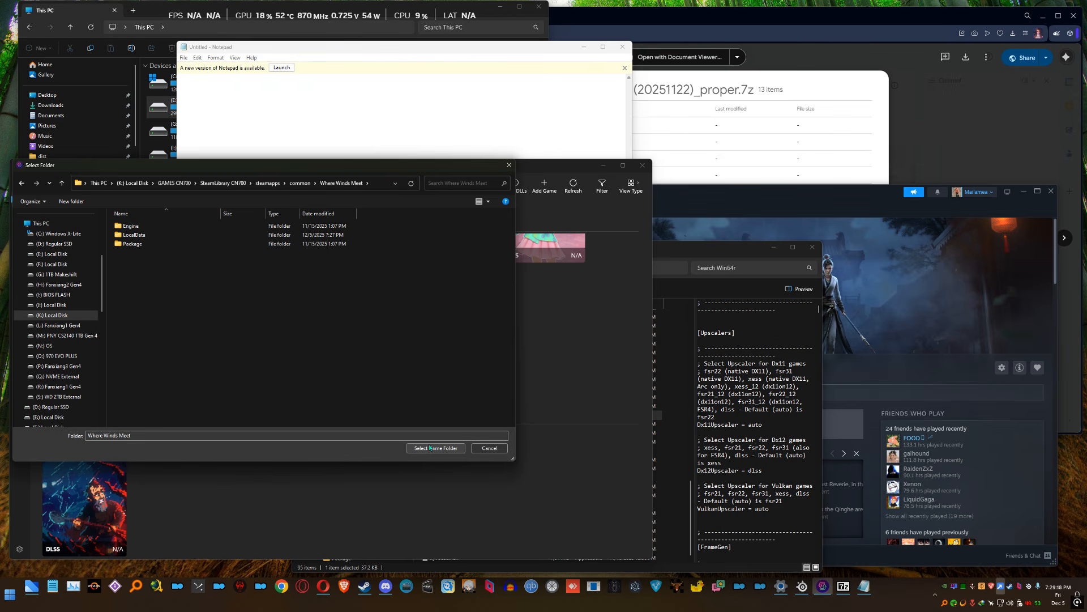
click(486, 450)
Swap the DLSS DLL of Where Winds Meet to v310.3 and set its DLSS preset to Always use latest
scroll(577, 362, up, 2)
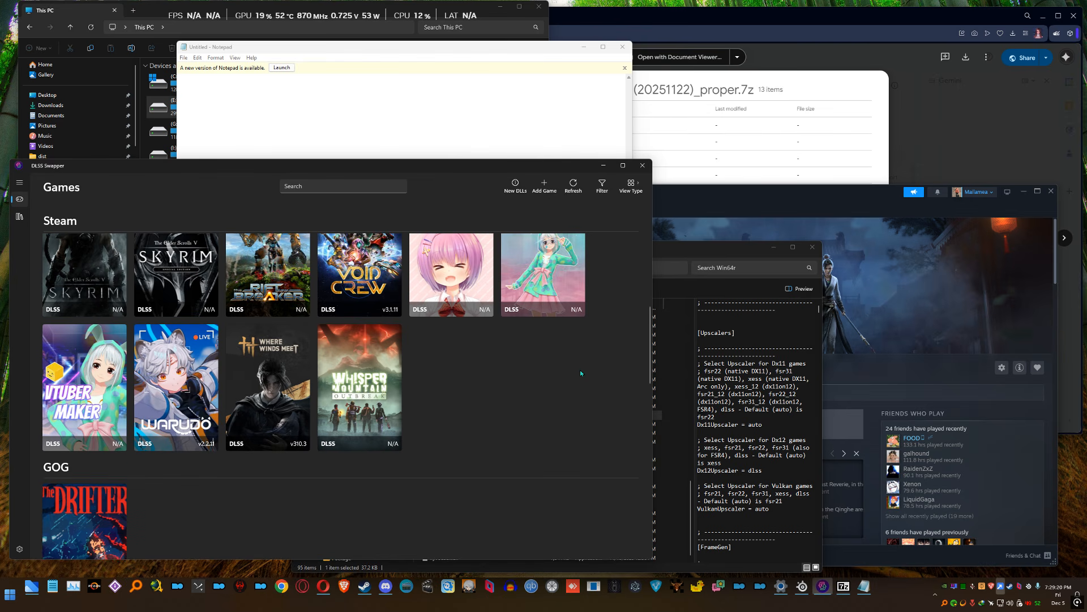
click(267, 375)
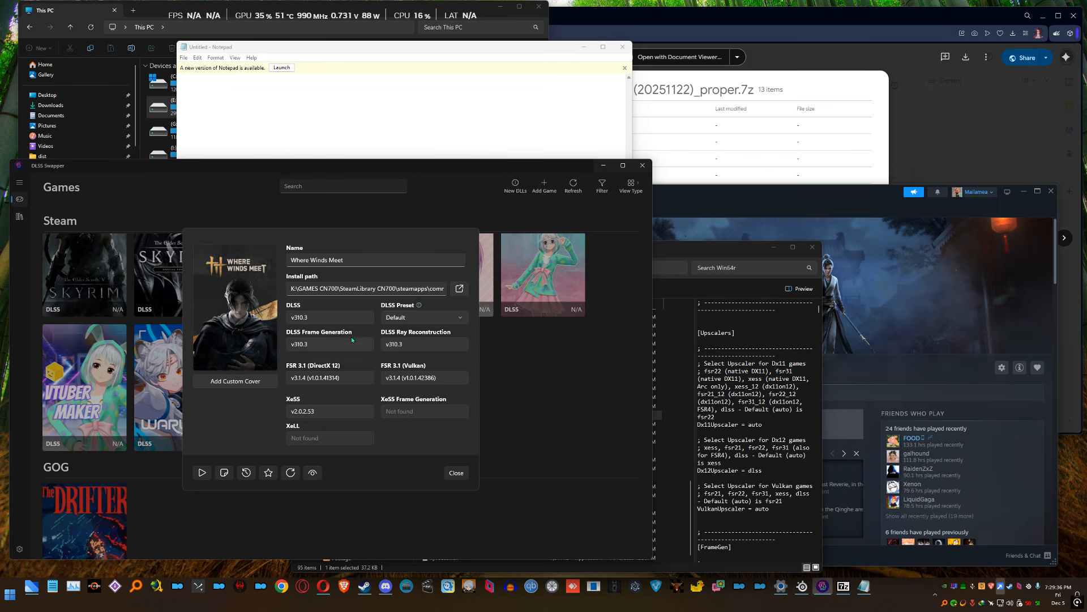
click(309, 318)
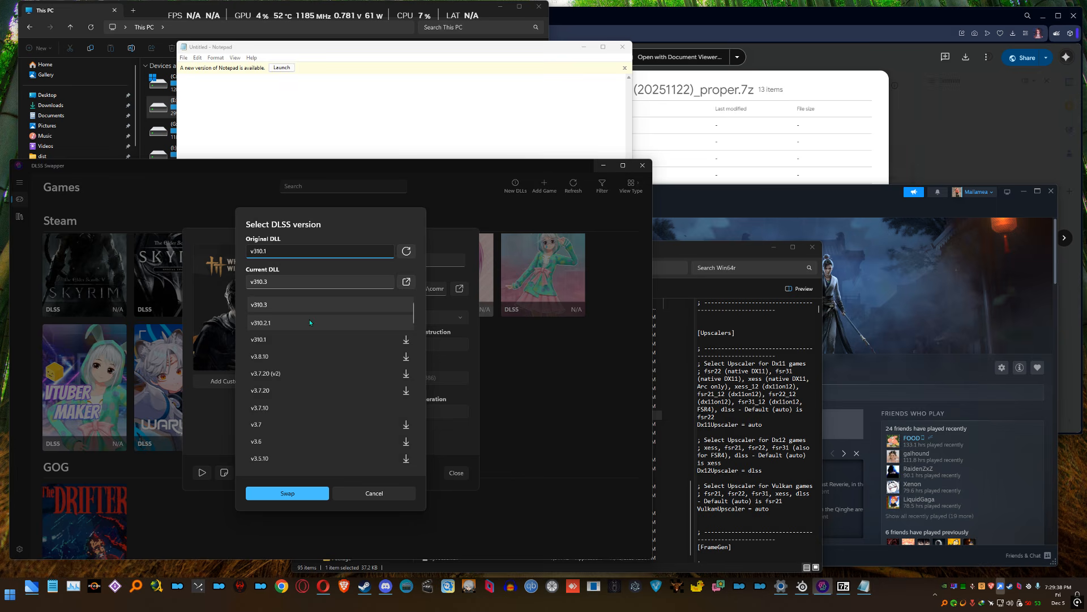
click(270, 304)
click(284, 493)
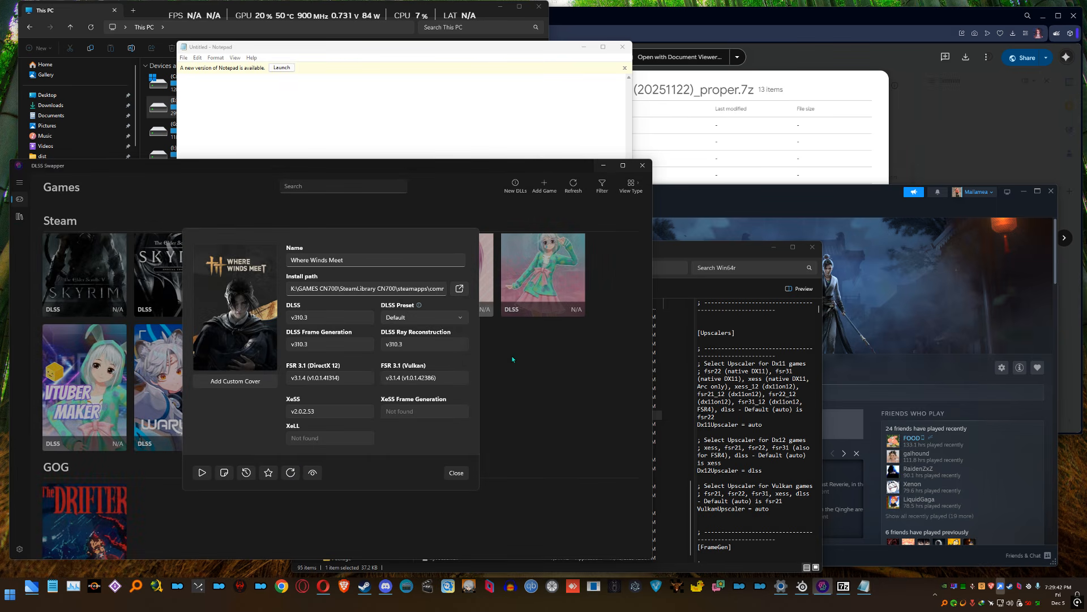
click(423, 316)
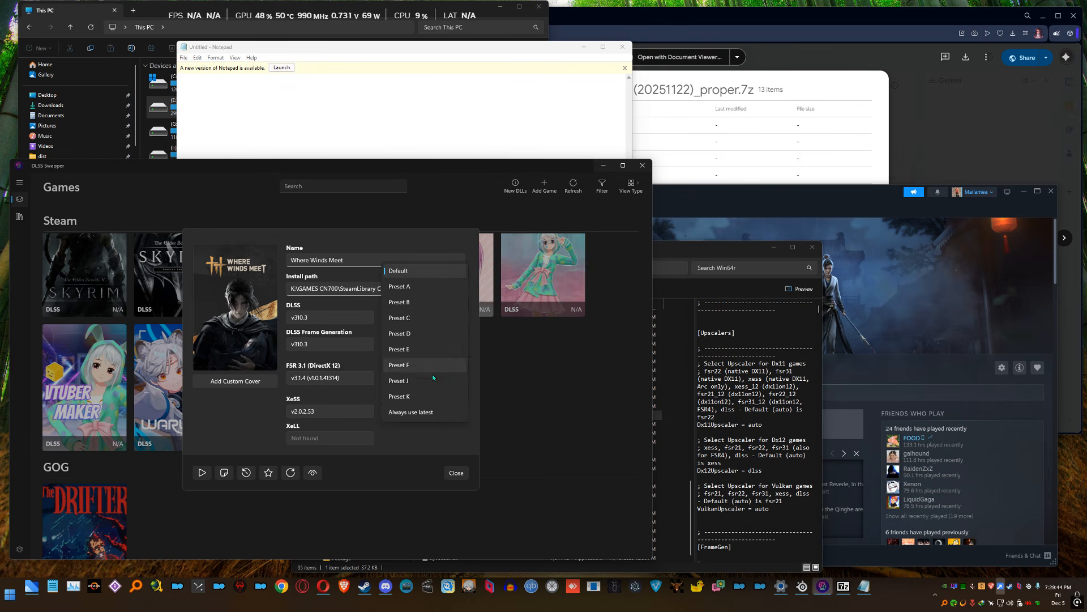
click(425, 413)
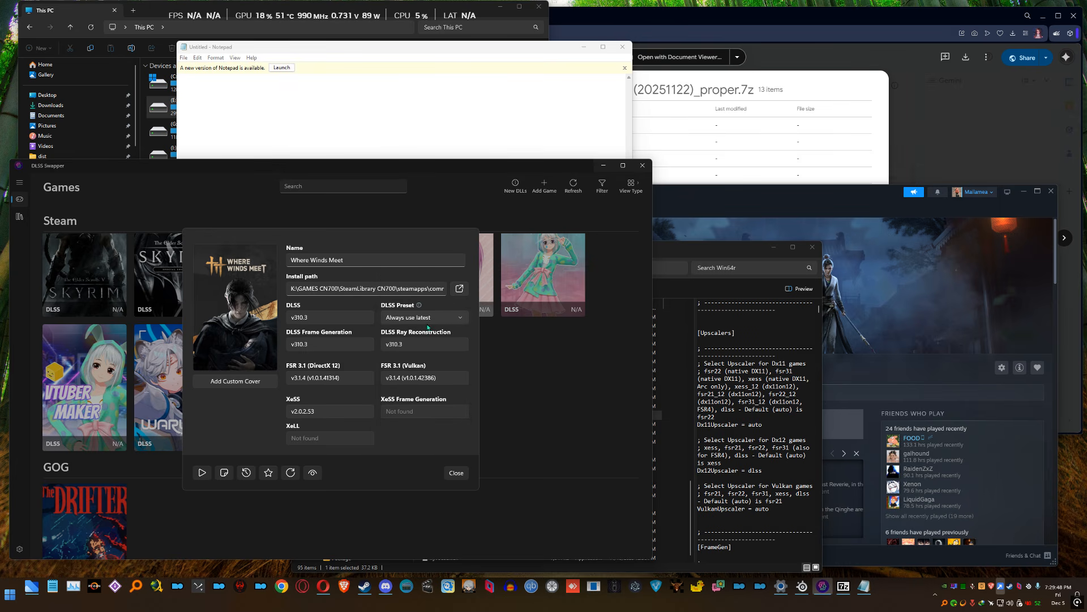
Swap the DLSS Frame Generation and DLSS Ray Reconstruction DLLs of Where Winds Meet to v310.3 and close its details
click(355, 344)
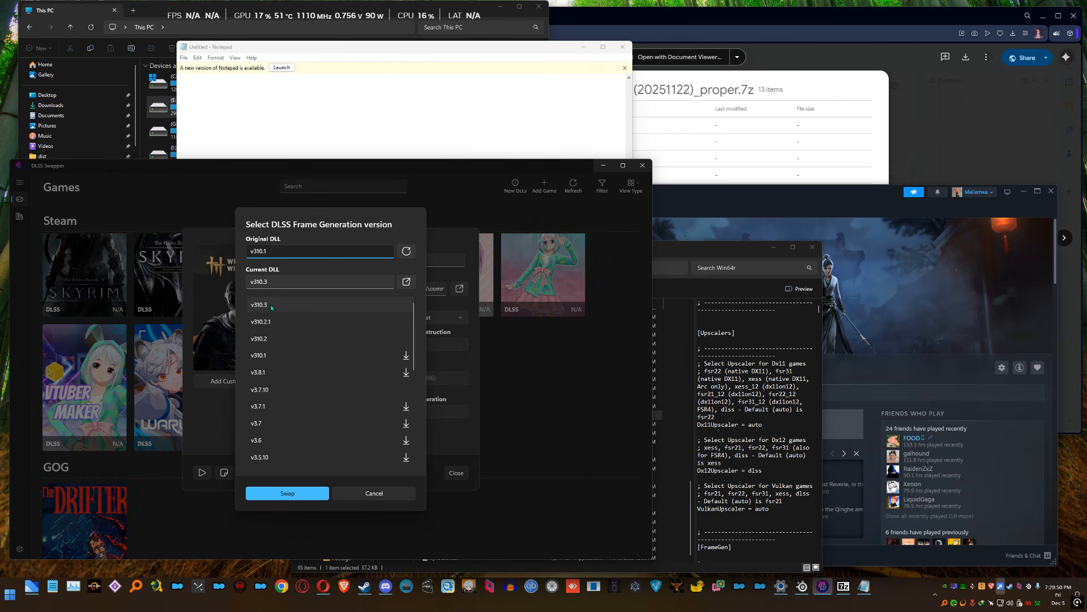
click(314, 497)
click(419, 350)
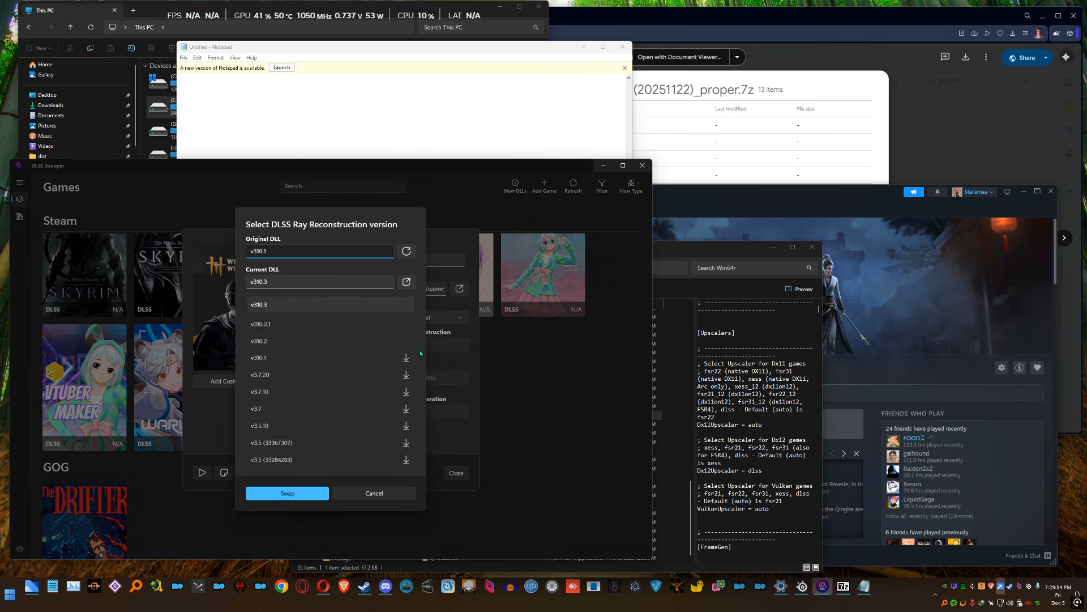
click(271, 306)
click(288, 493)
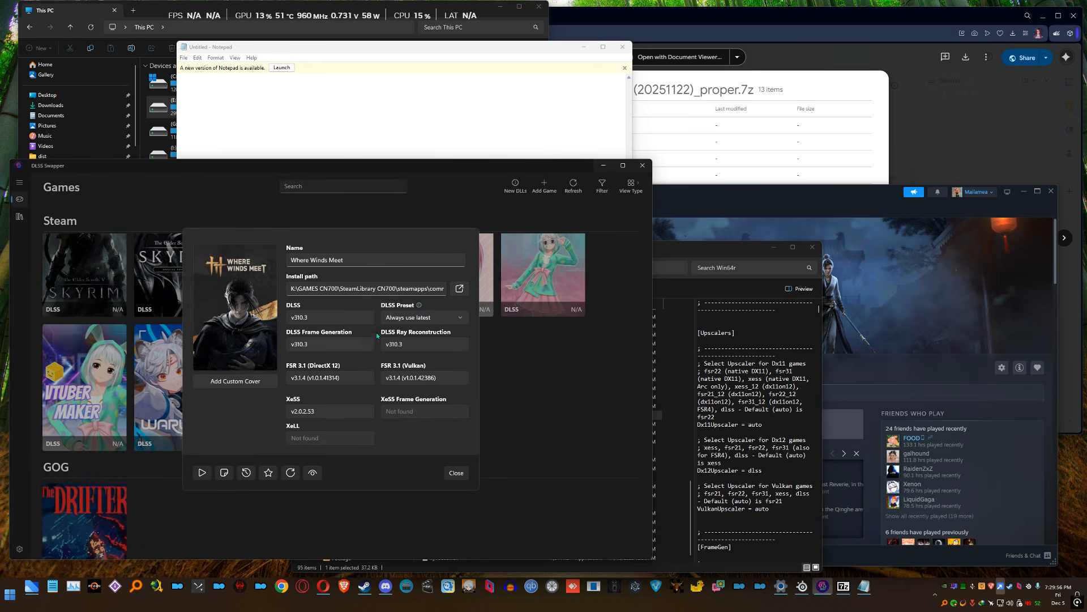
key(Escape)
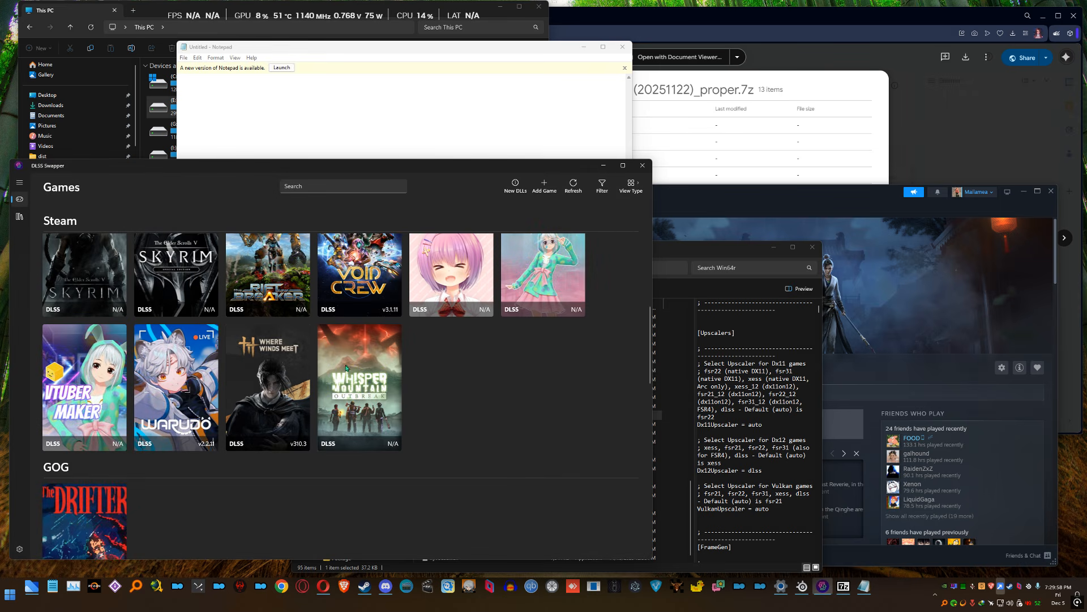
Review the available FSR 3.1 DirectX 12, FSR 3.1 Vulkan and XeSS versions for Where Winds Meet without swapping any
click(271, 399)
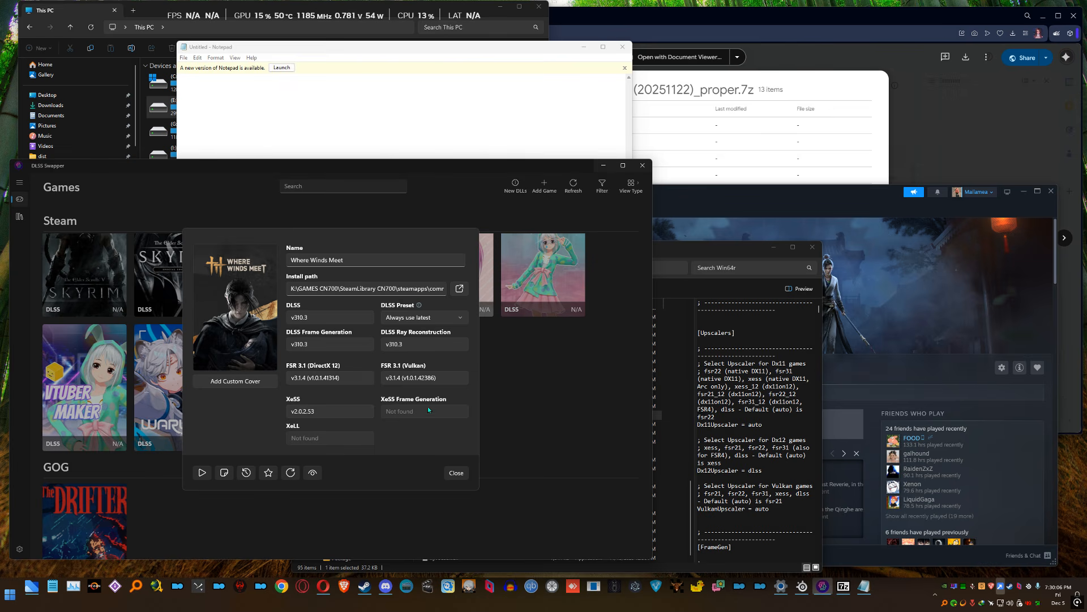
click(342, 378)
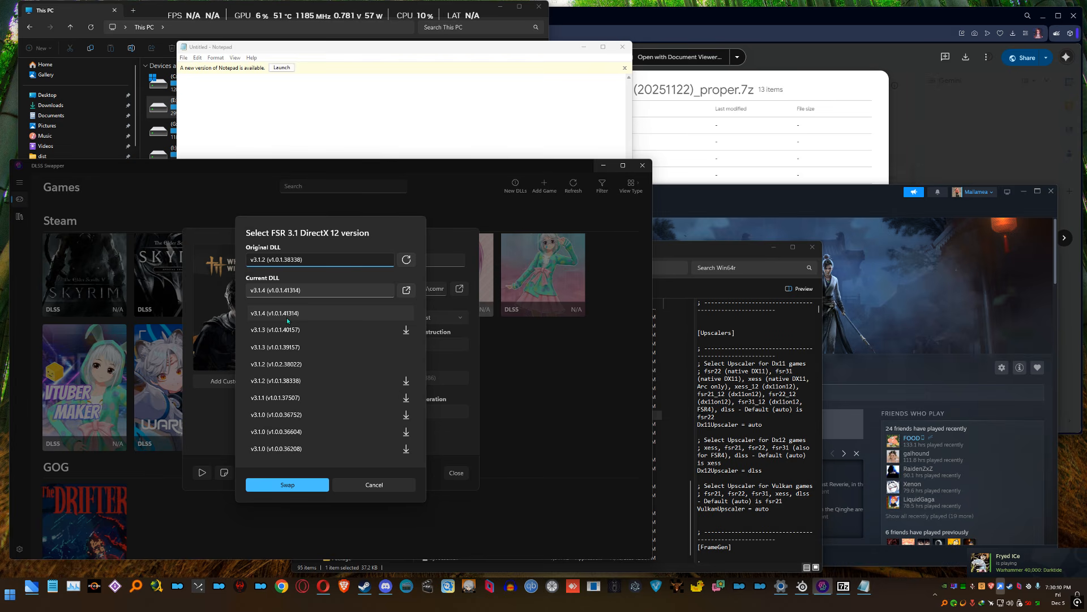
click(373, 484)
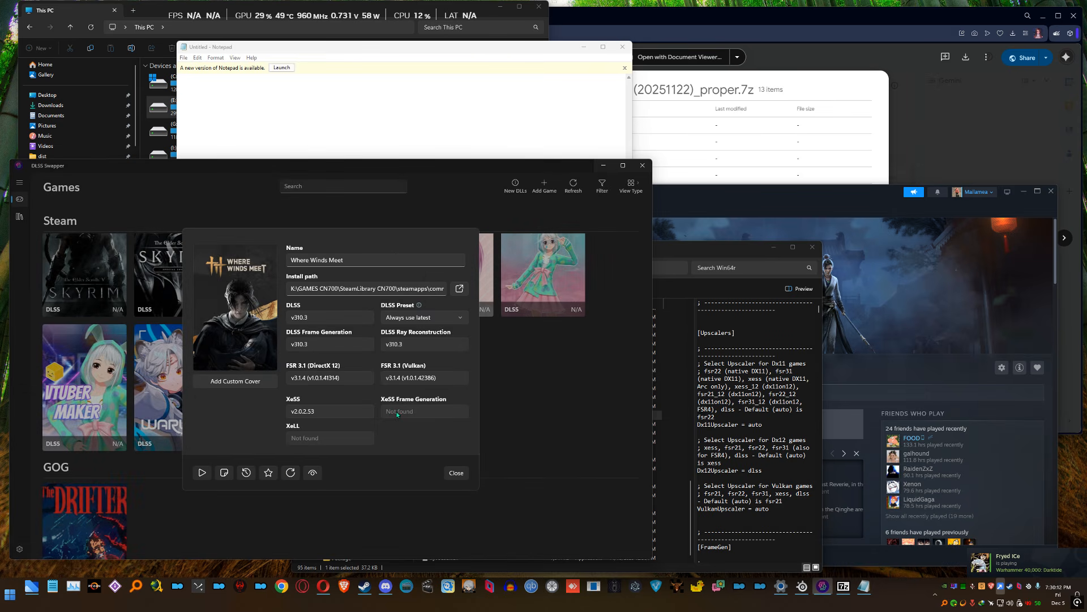
click(420, 377)
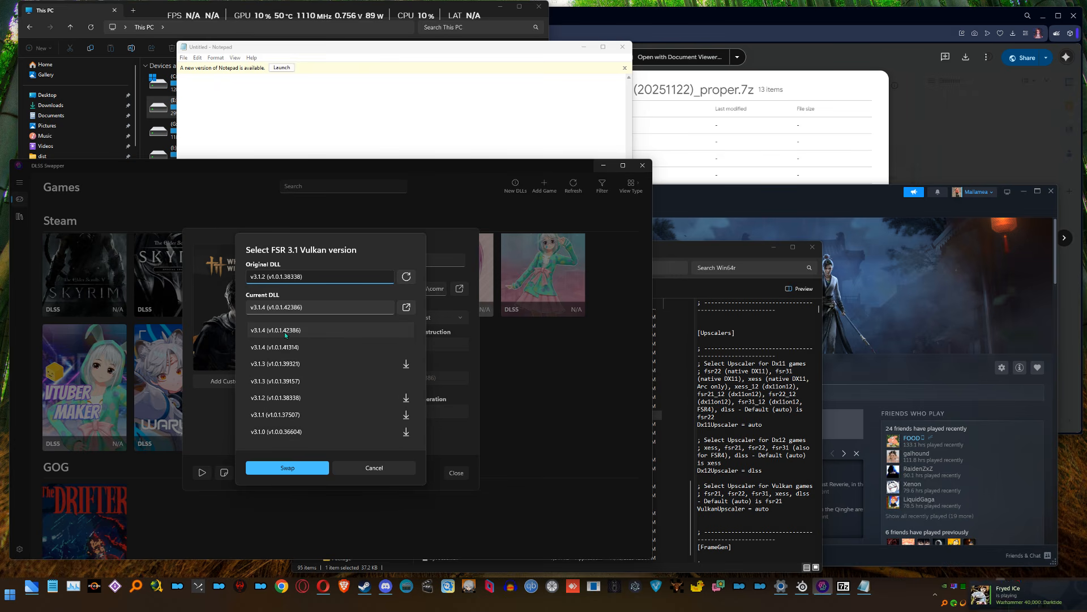
click(396, 469)
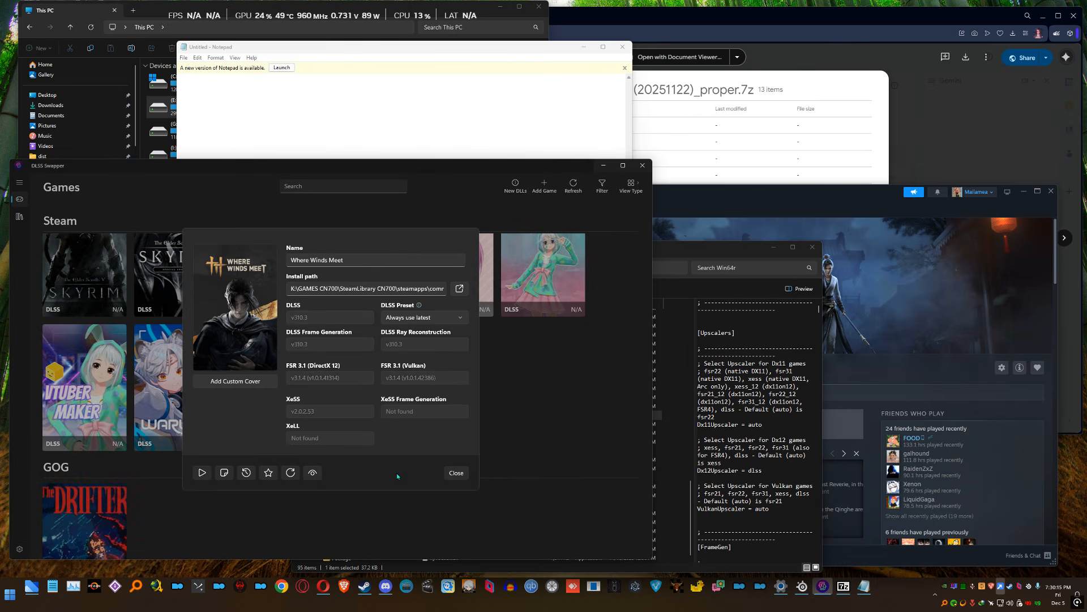
click(318, 414)
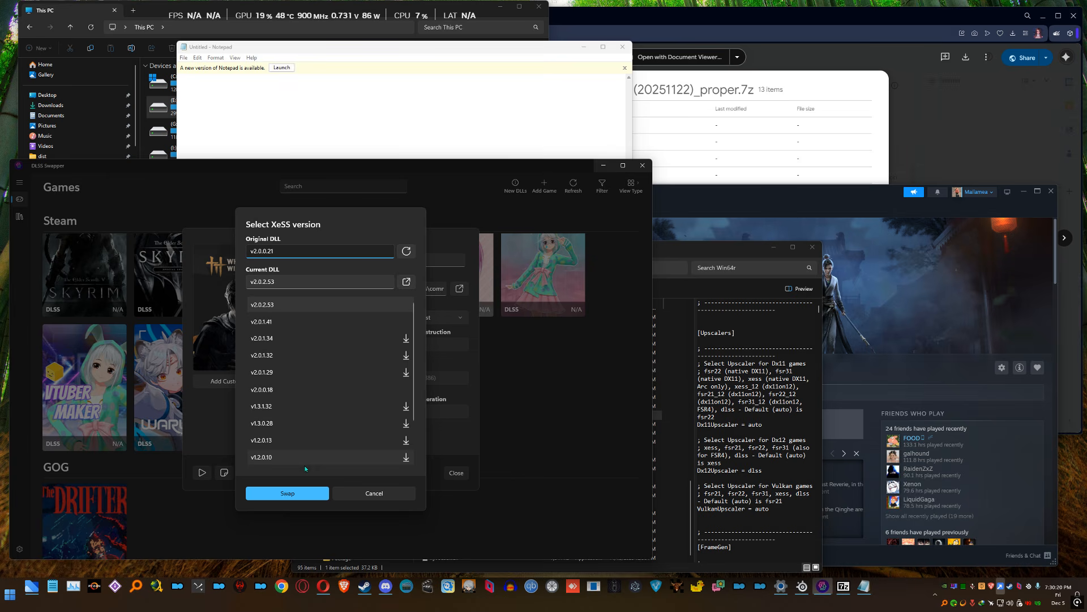
click(393, 492)
click(449, 474)
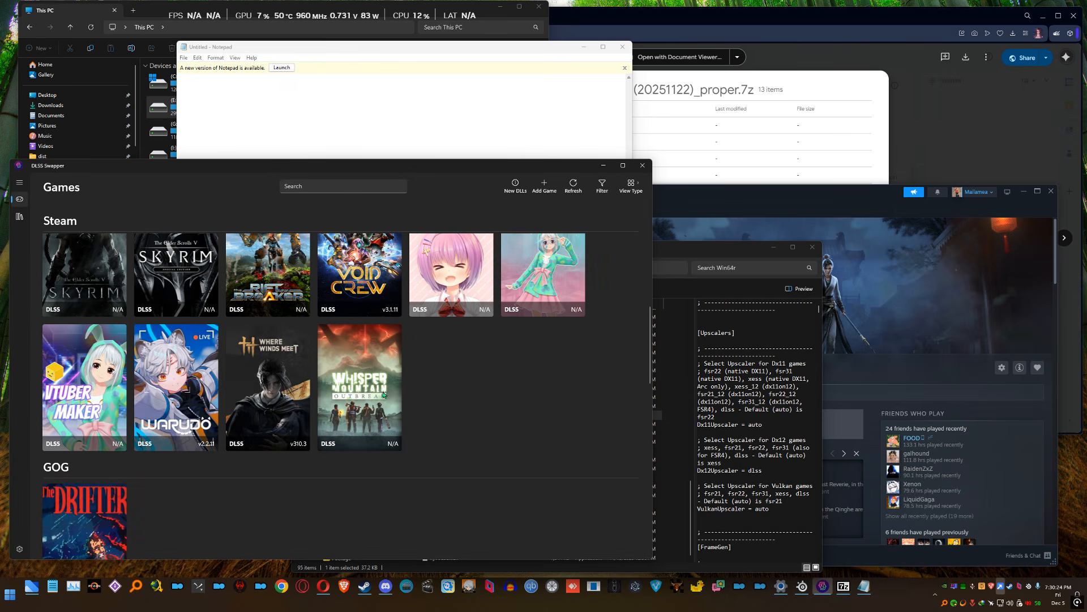
Close DLSS Swapper, launch Where Winds Meet from the Steam library and allow wwm.exe to make changes to the device
click(648, 170)
click(688, 192)
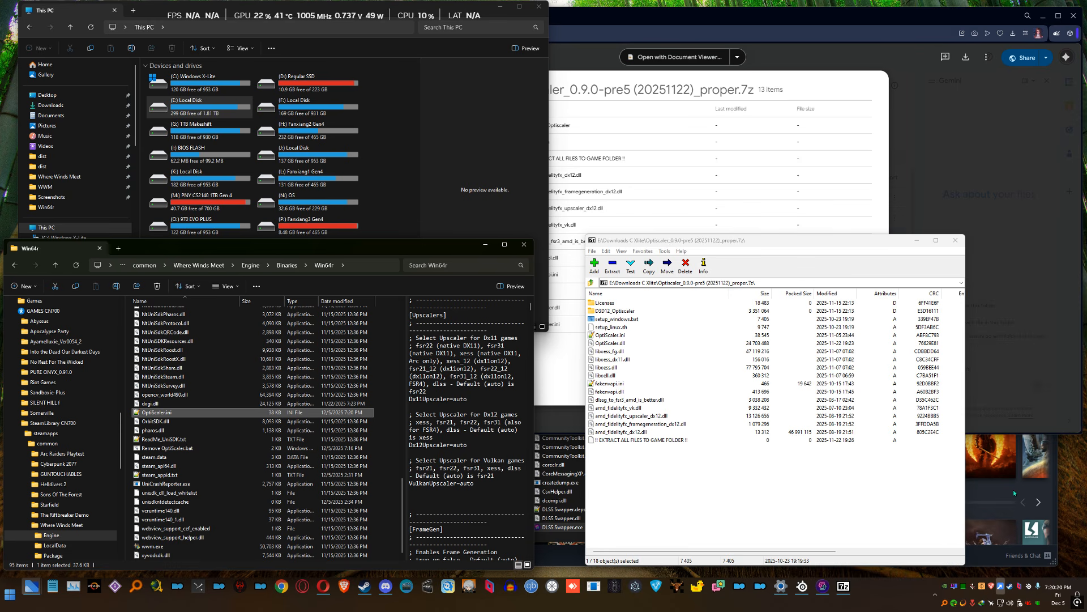
click(1014, 489)
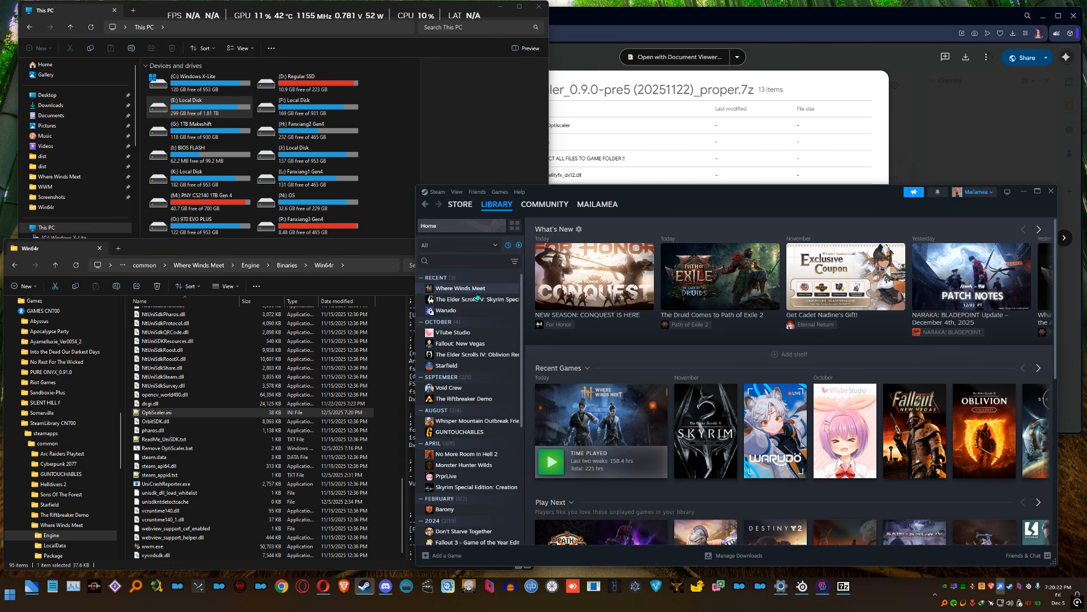
double_click(477, 288)
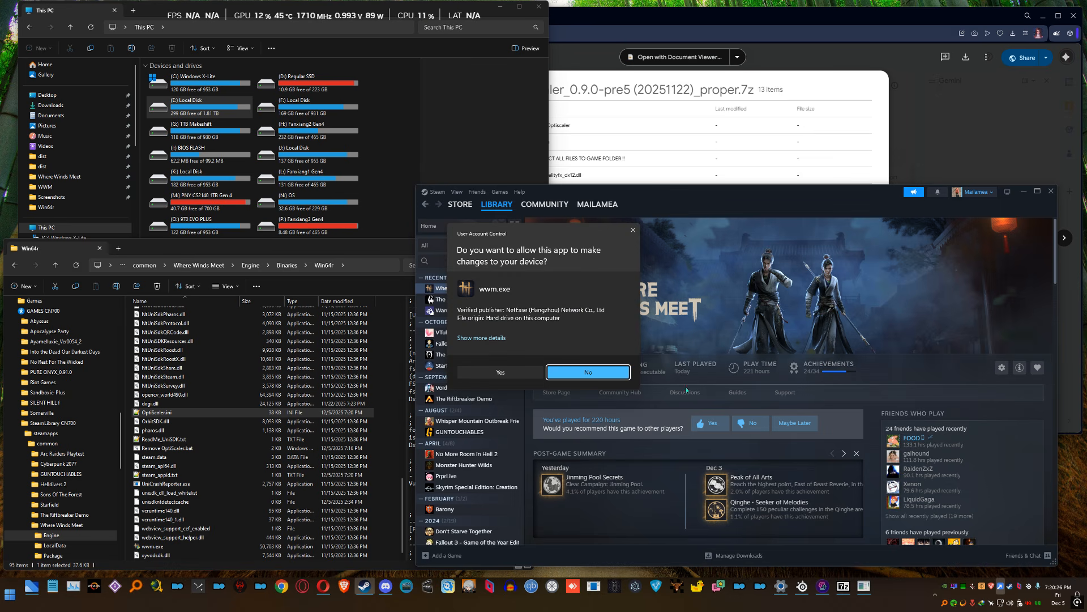
click(481, 375)
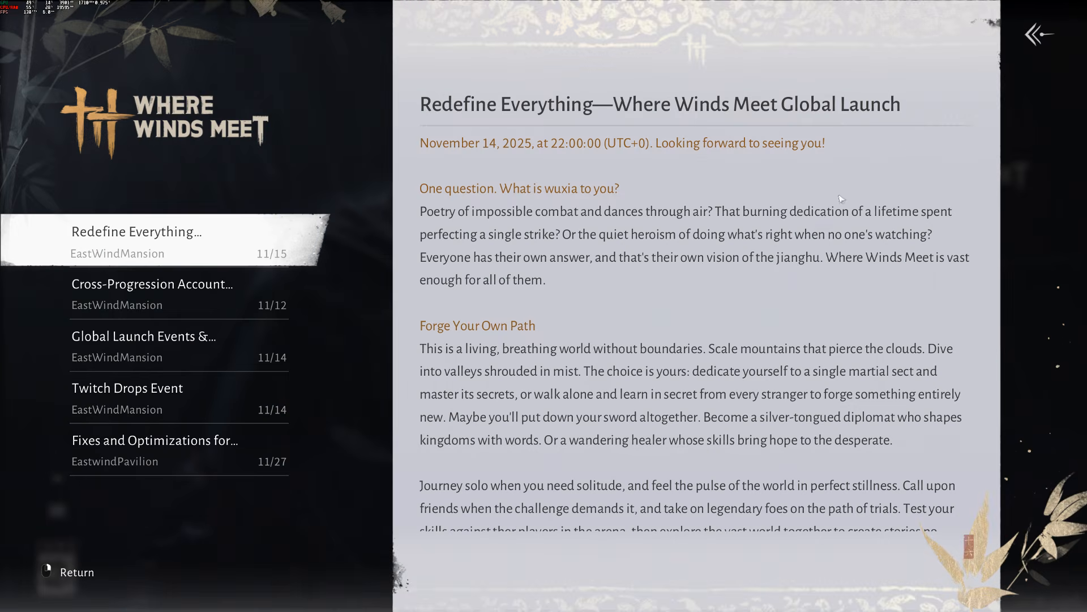
Resume the saved game from the title screen and dismiss the New Weapon Appearance announcement
click(1043, 29)
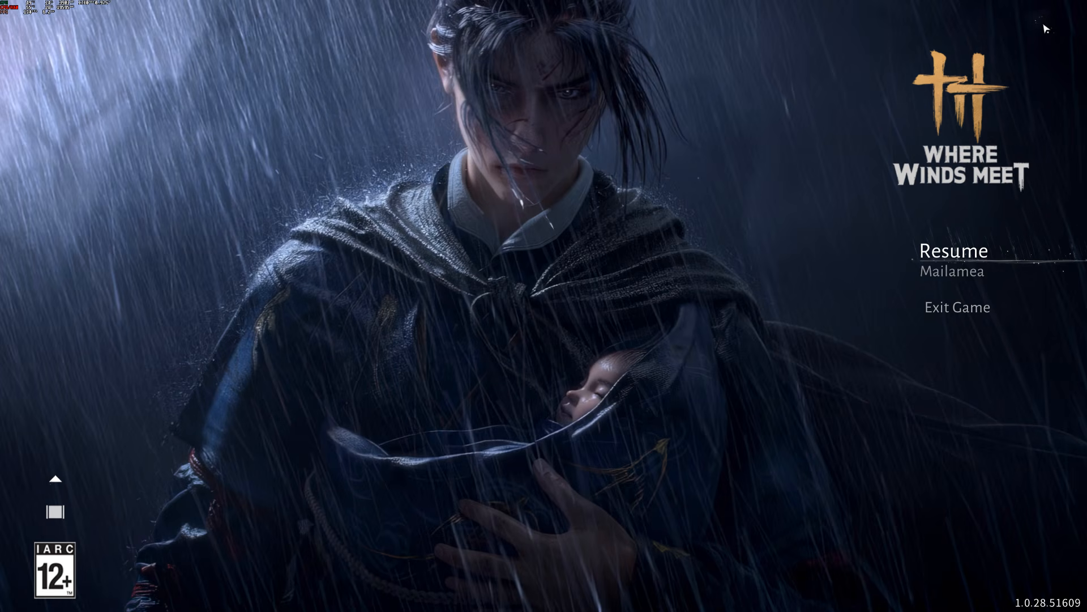
click(965, 252)
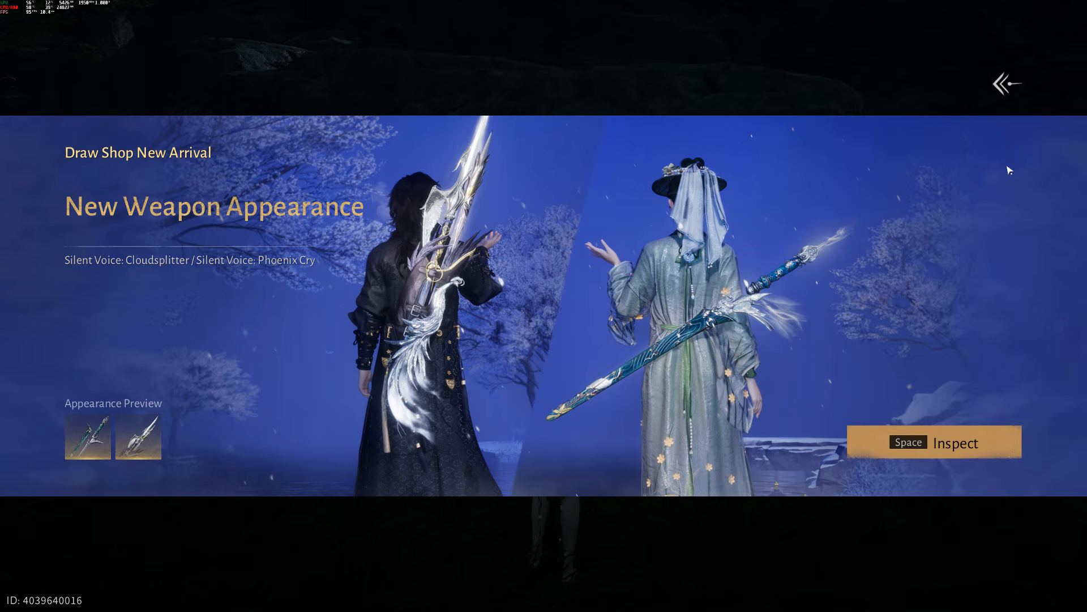
click(1007, 86)
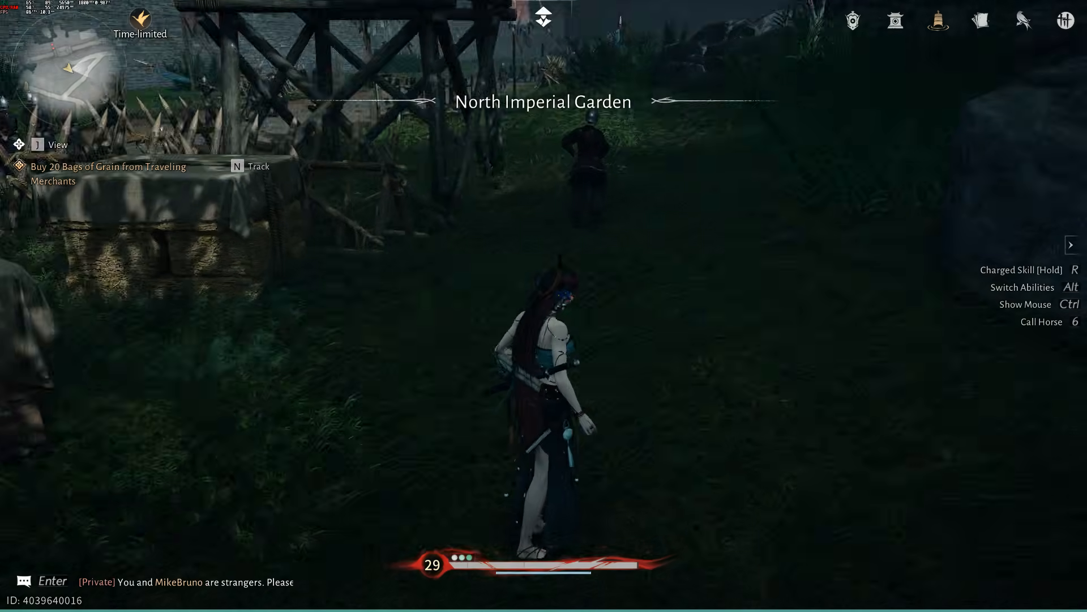
Run and leap the character over the covered supply stacks toward the road along the wall in North Imperial Garden
key(w)
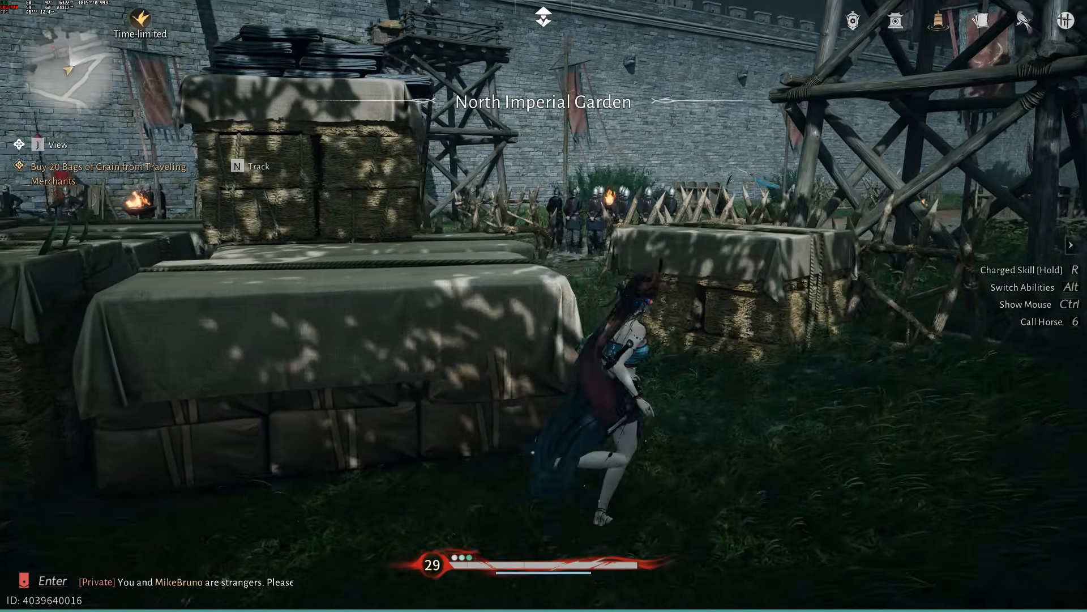
key(space)
key(space)
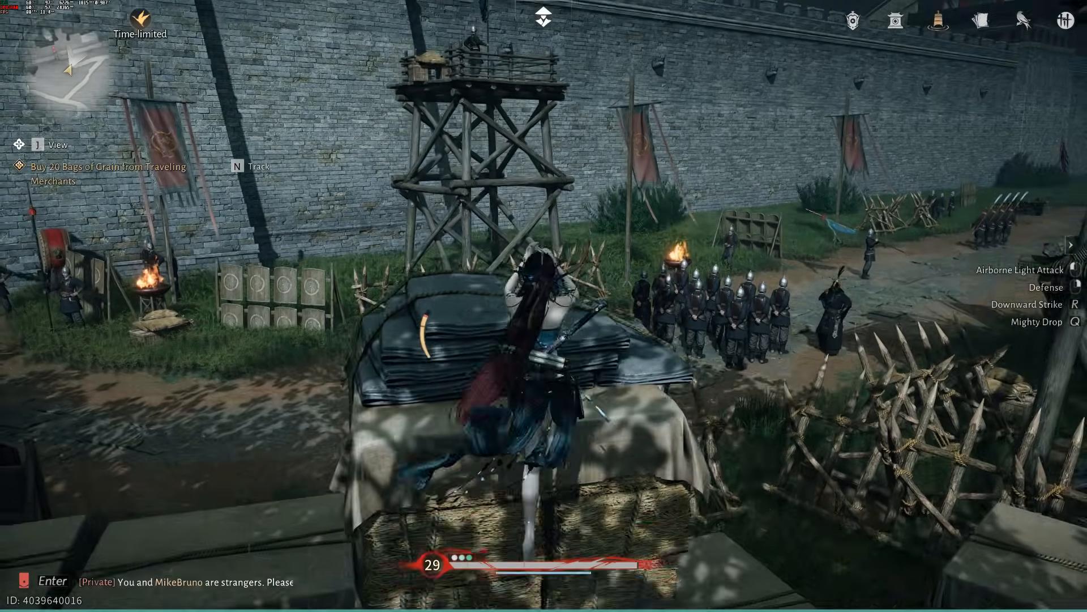
key(space)
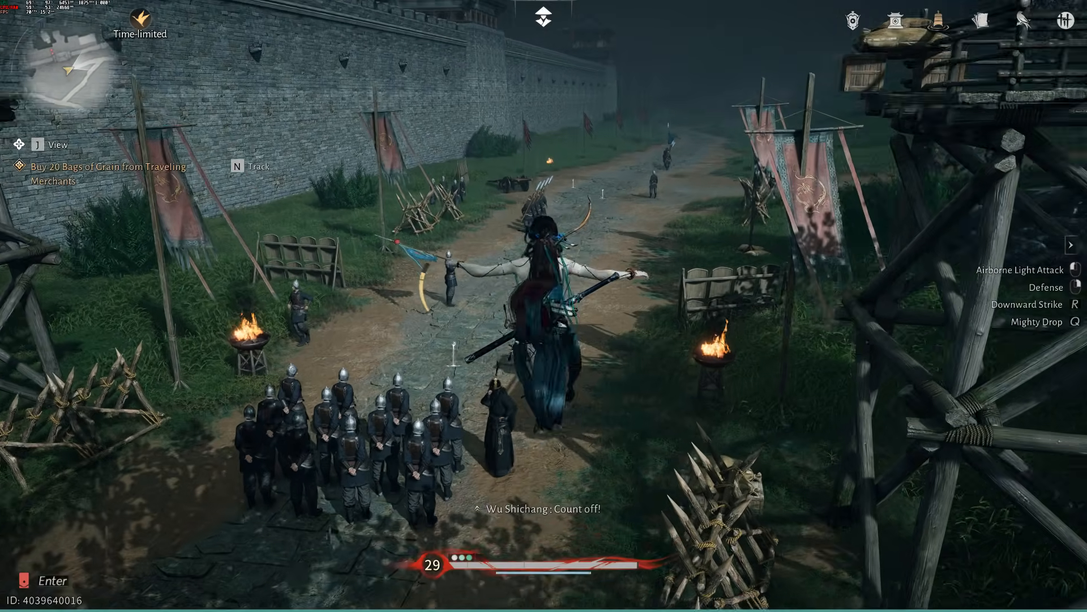
Run the character along the stone road beside the wall, past the marching soldiers to the open dirt area
key(w)
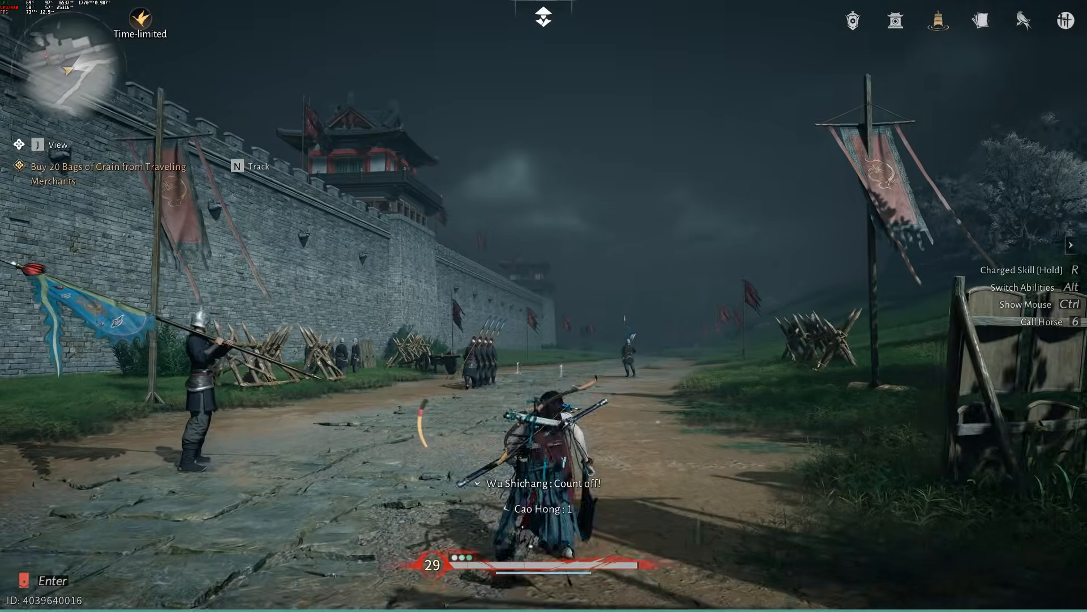
key(w)
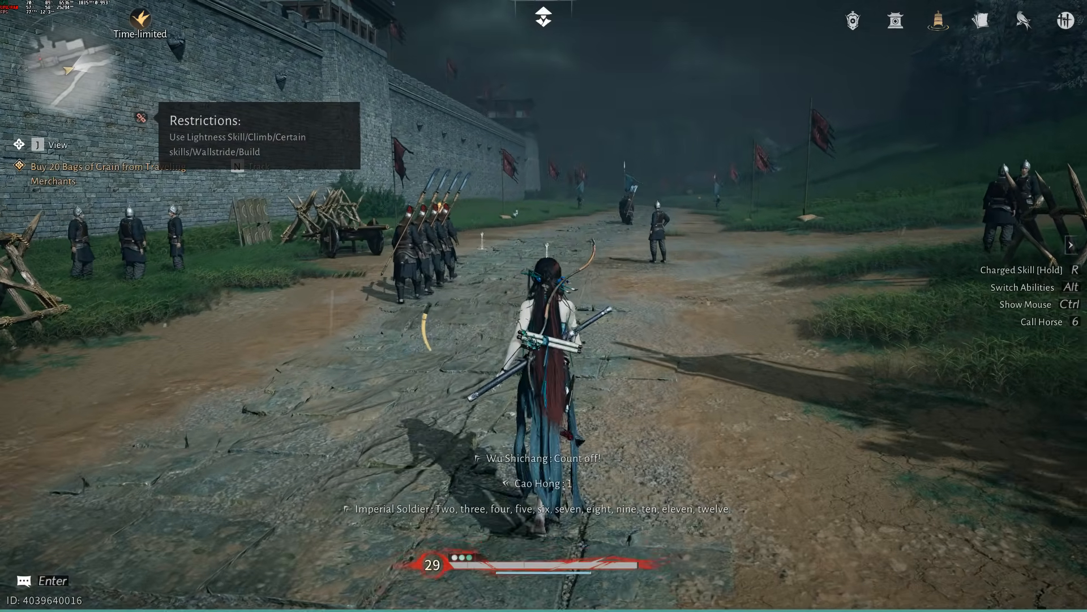
key(w)
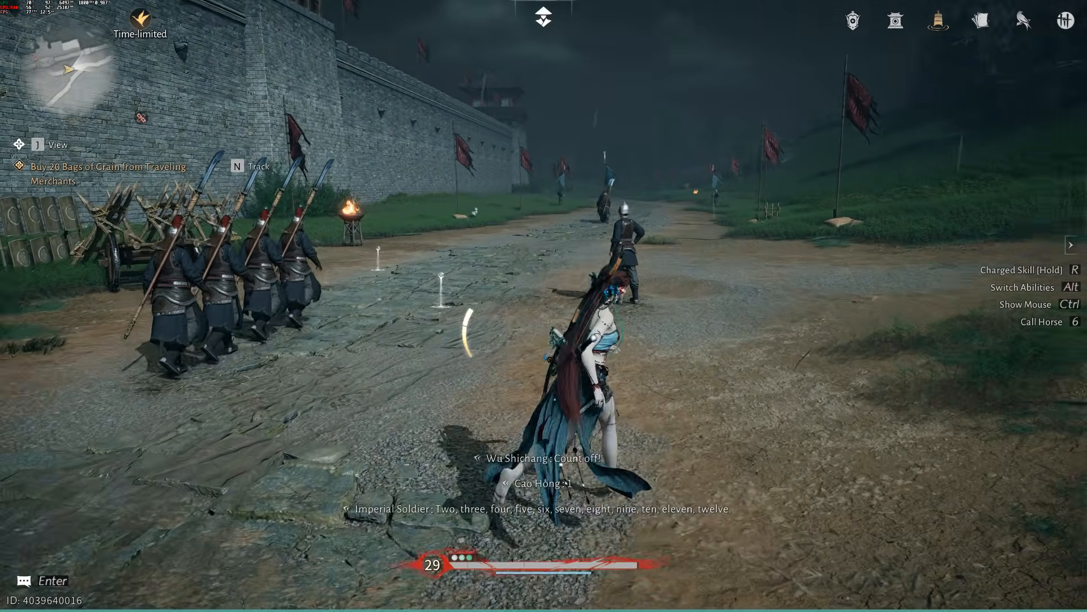
key(w)
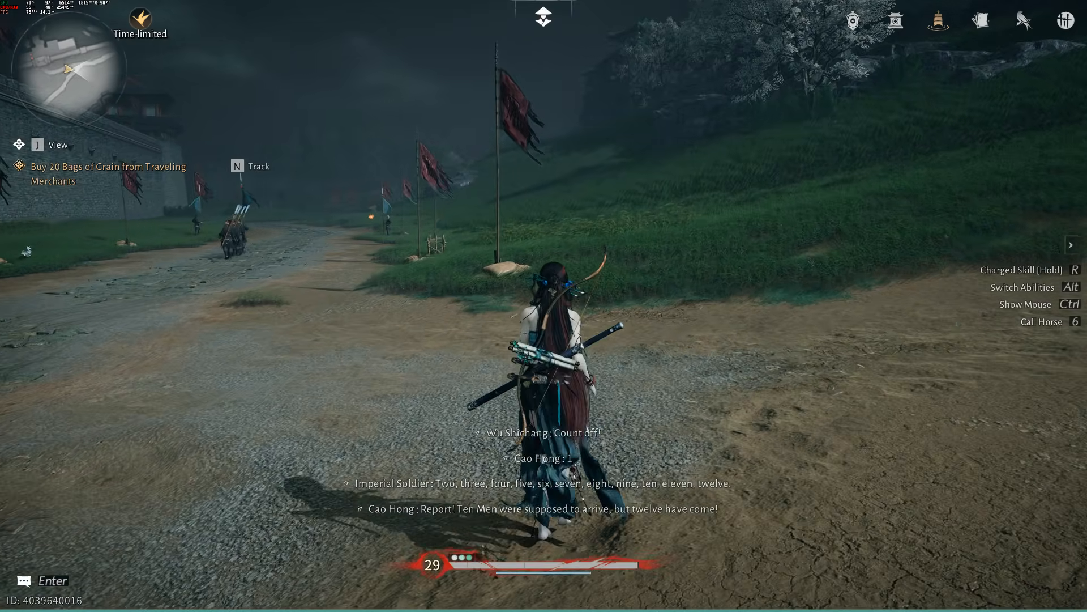
Raise the on-screen display zoom to its maximum in RivaTuner Statistics Server and return to the game
key(super)
key(super)
key(super)
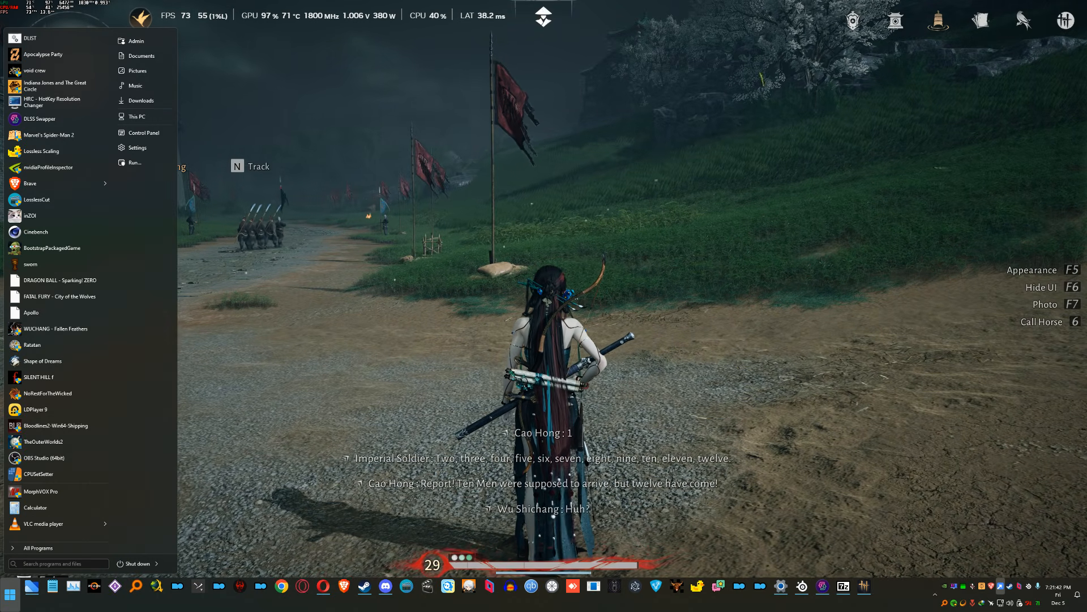
key(super)
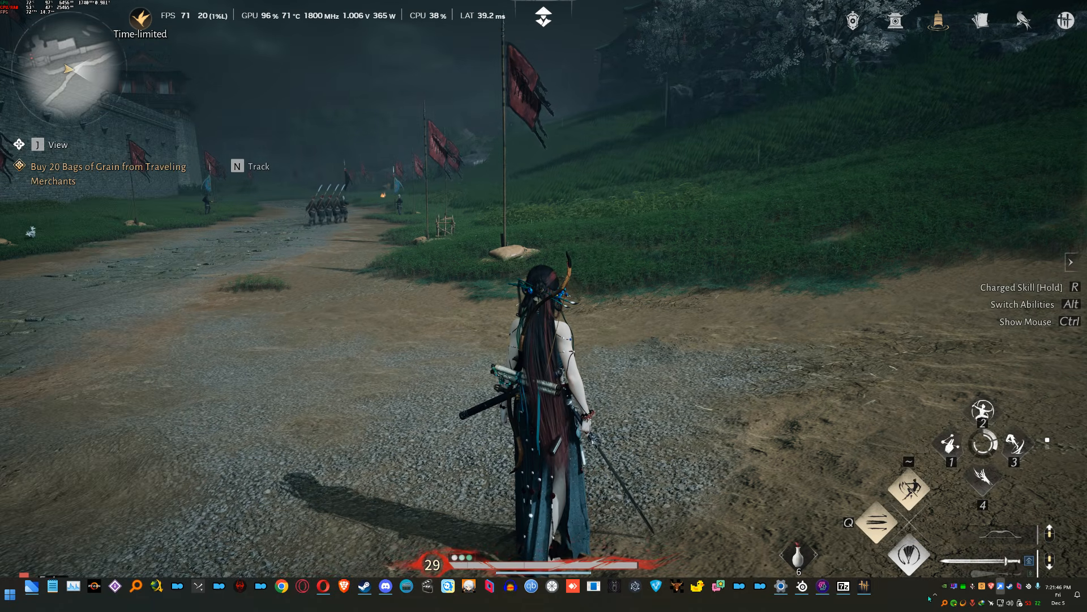
right_click(953, 586)
click(968, 593)
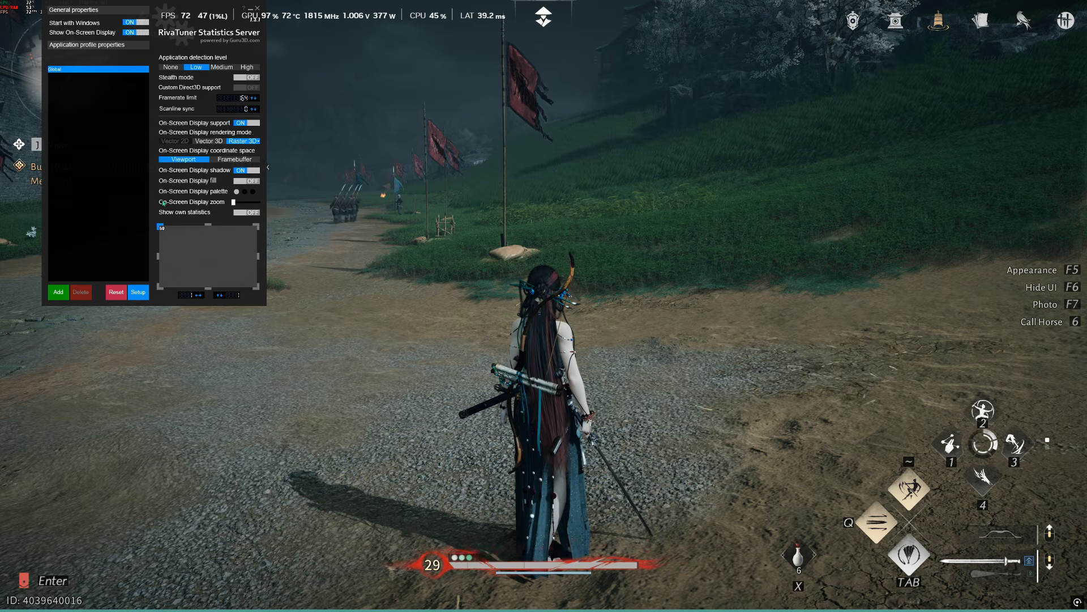
click(271, 205)
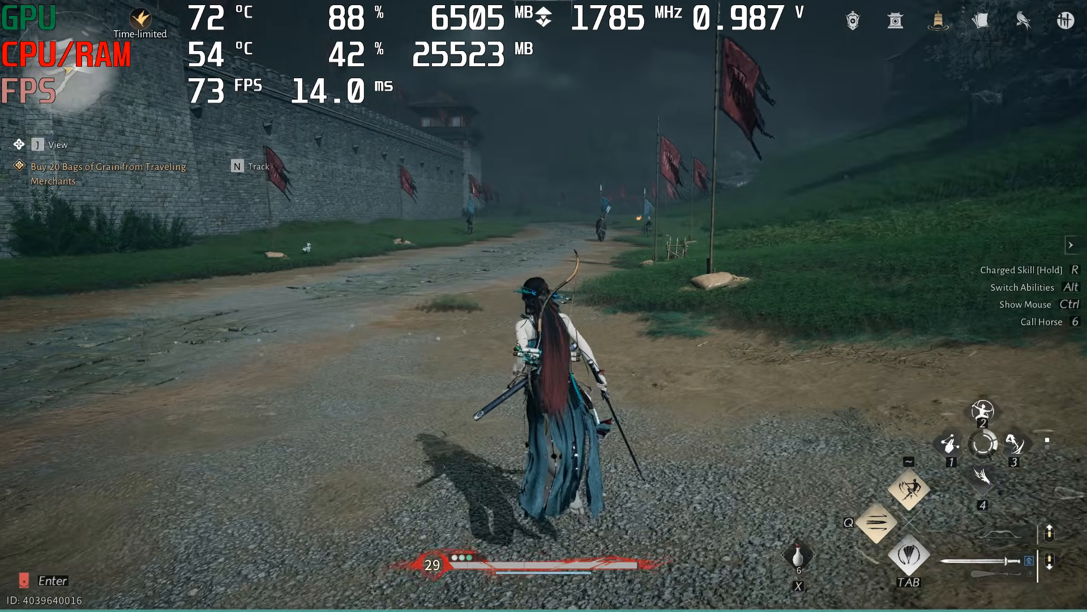
Run the character around the road near the wall and stop her facing the camera
key(w)
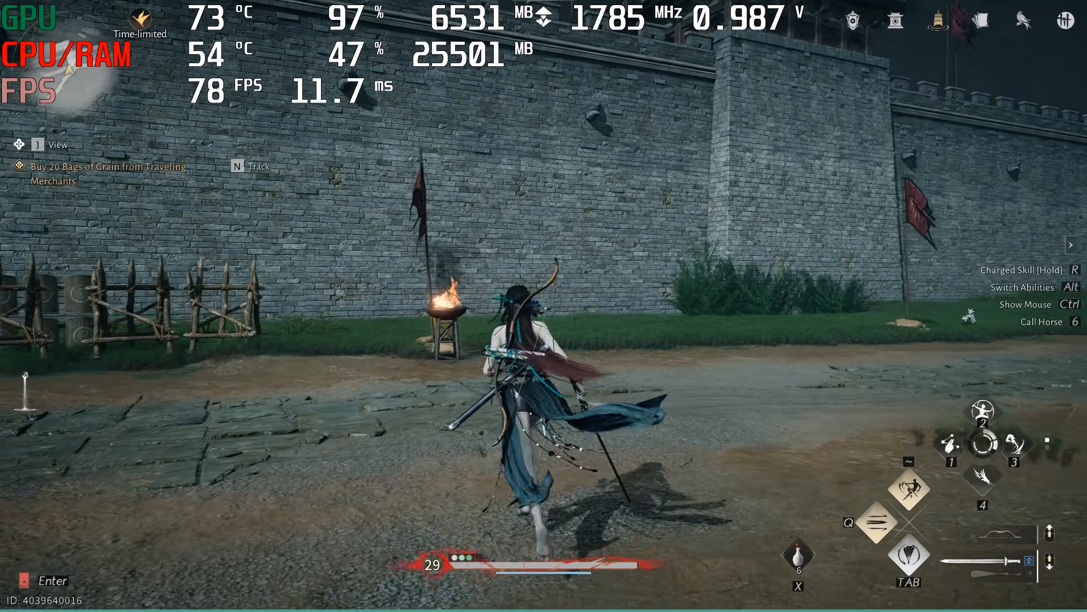
key(w)
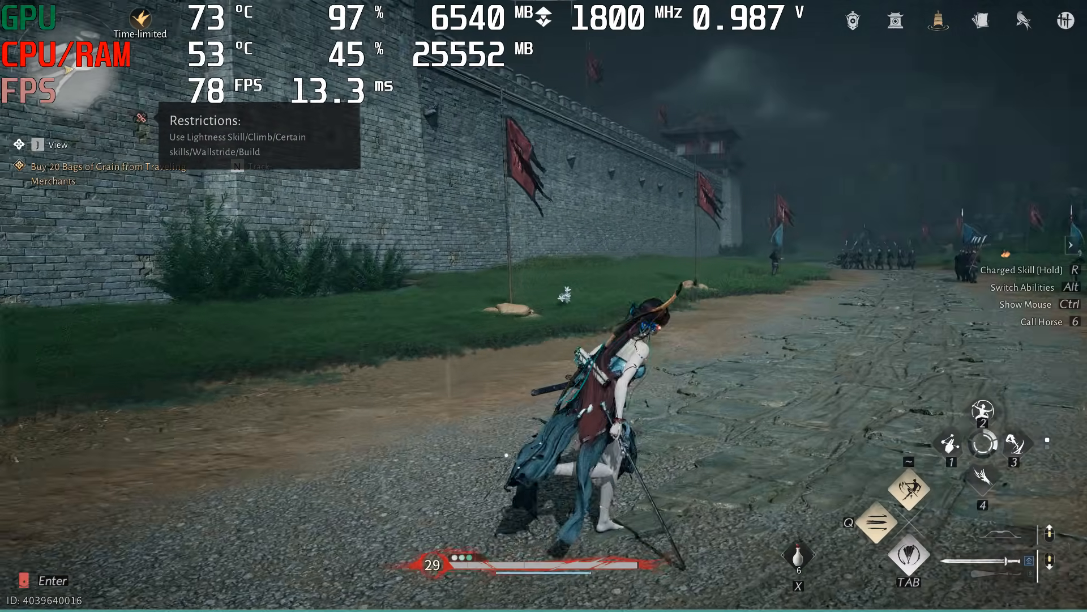
key(s)
key(a)
key(d)
key(s)
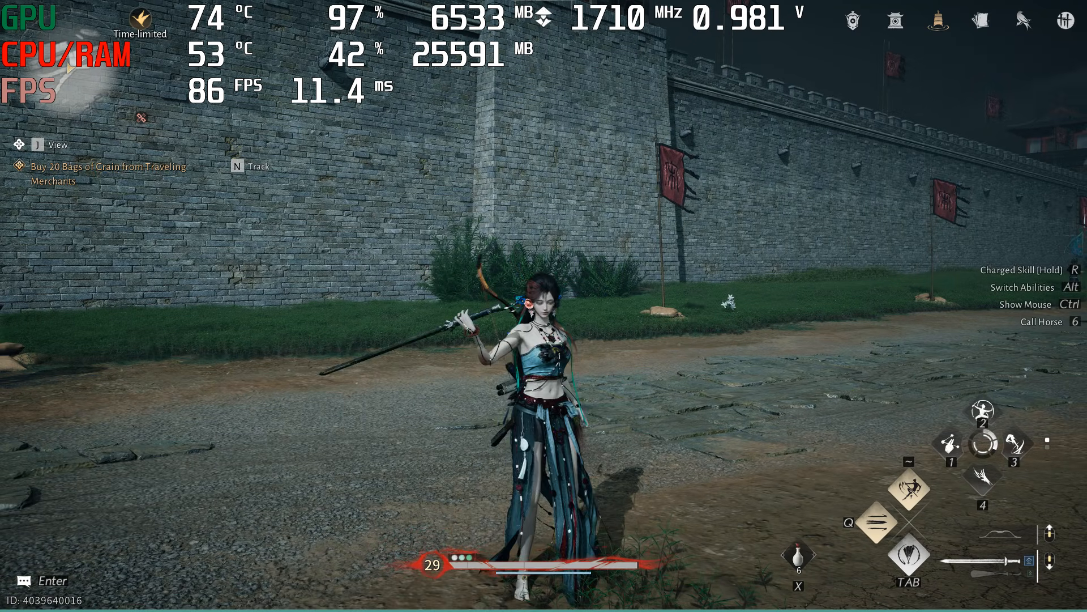
Show the OptiScaler overlay in the game and open Notepad on top of it
key(Insert)
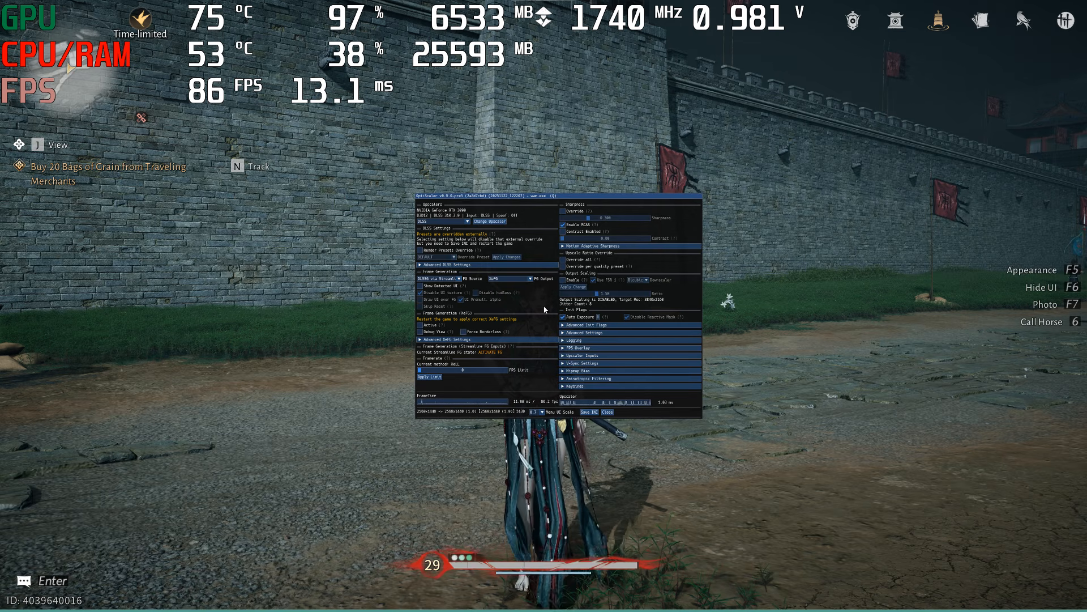
key(super)
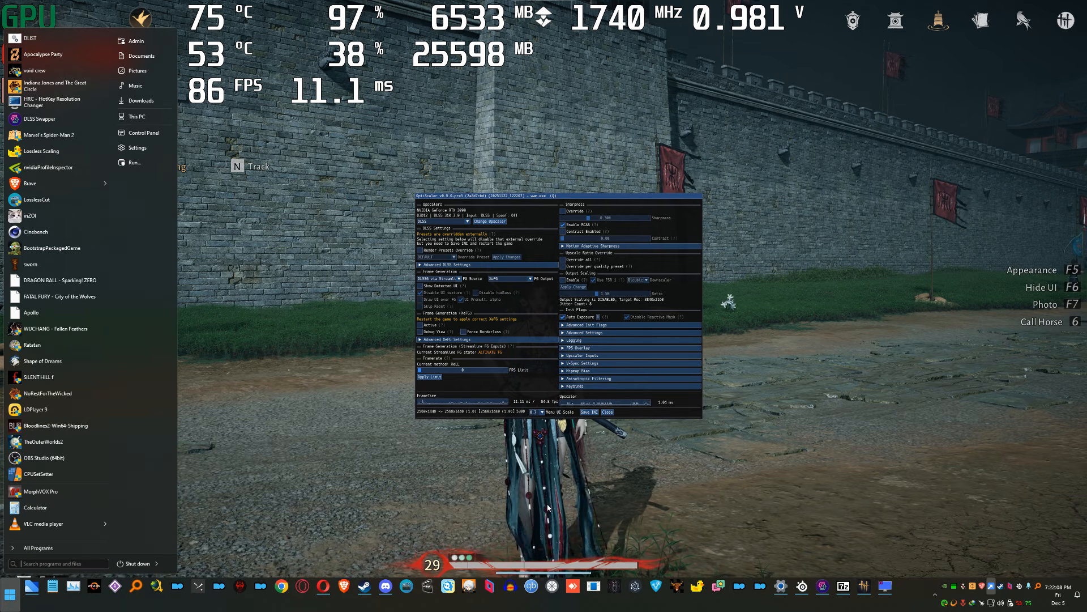
text(notepad)
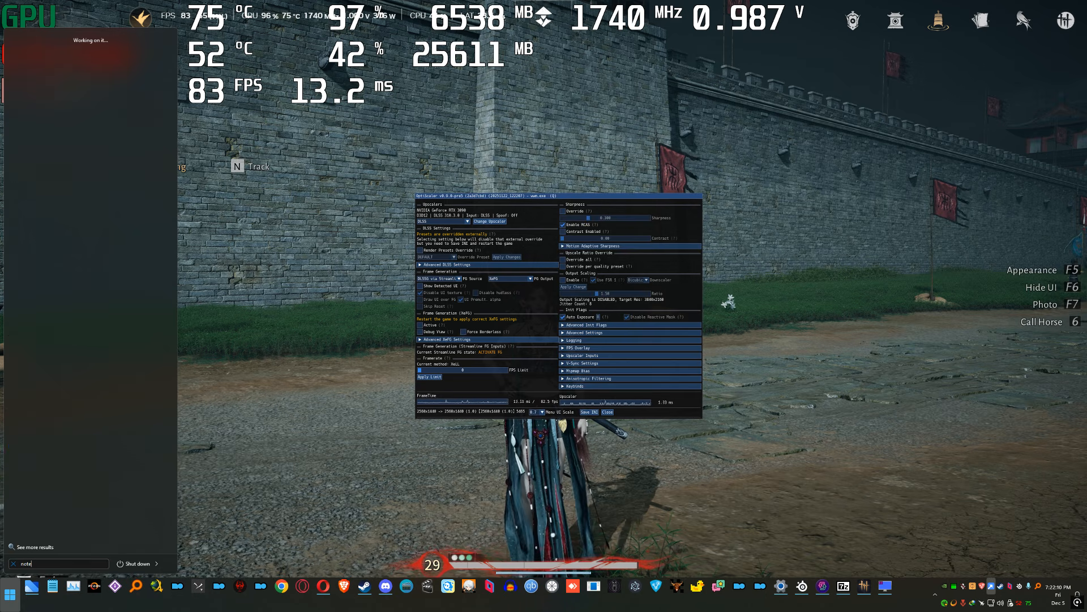
key(Return)
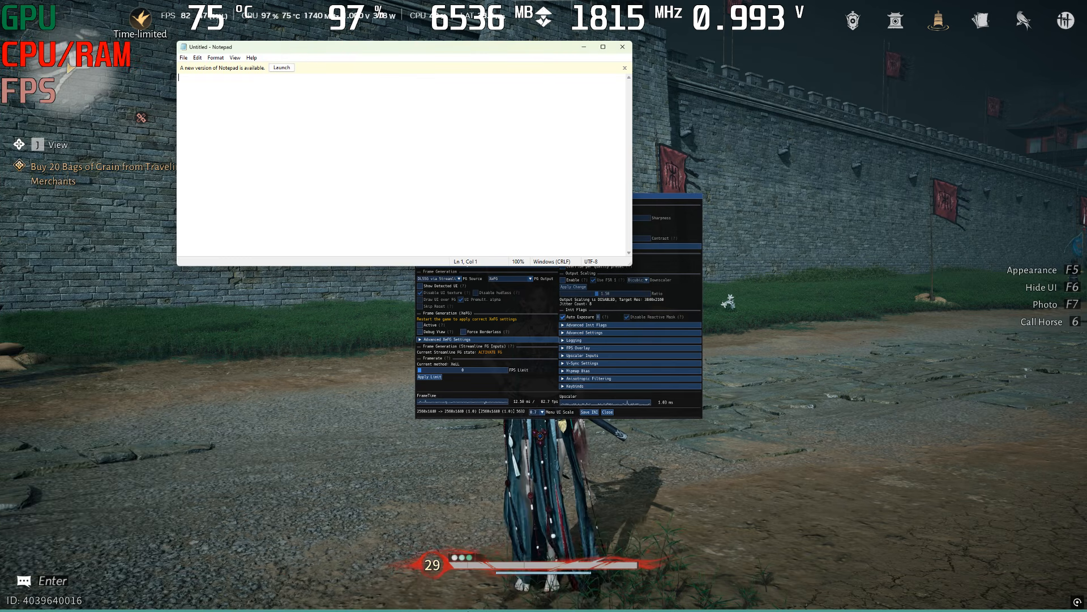
Hide and reshow the OptiScaler overlay while switching focus between the game and Notepad
key(Insert)
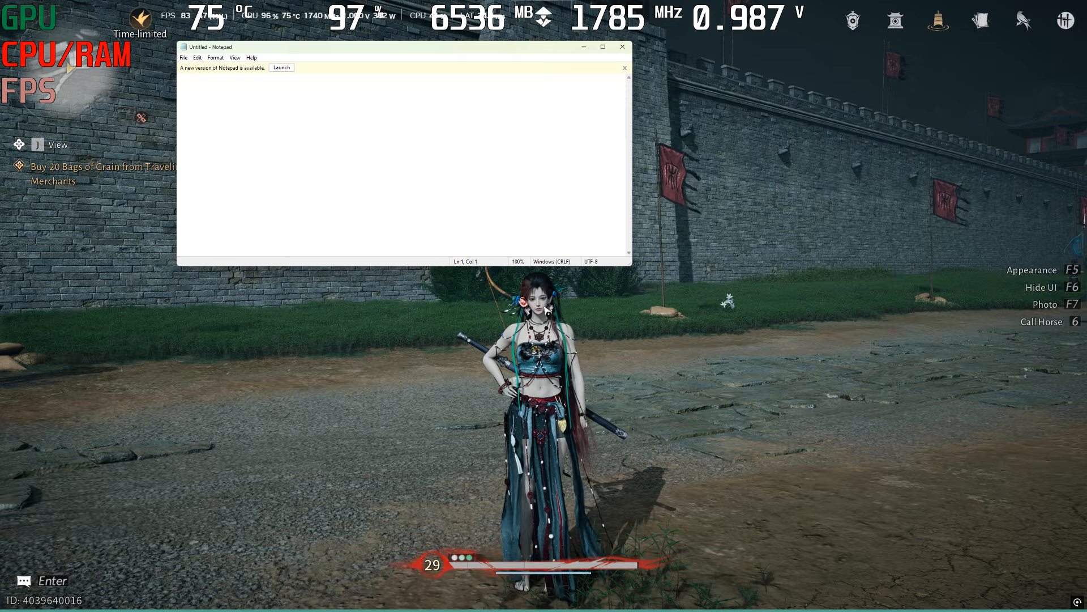
click(546, 311)
key(alt+Tab)
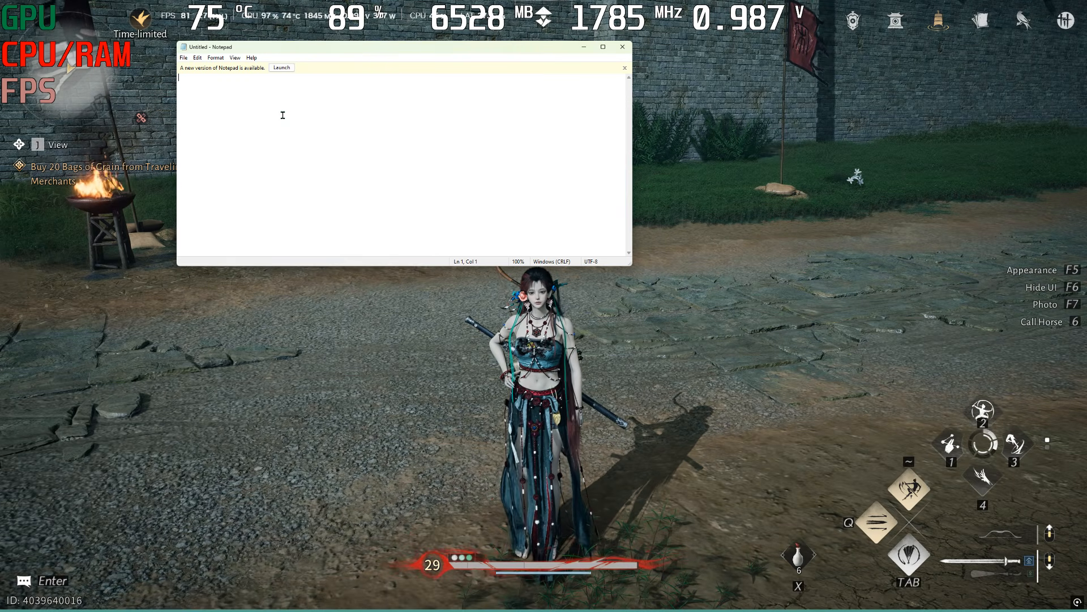
key(Insert)
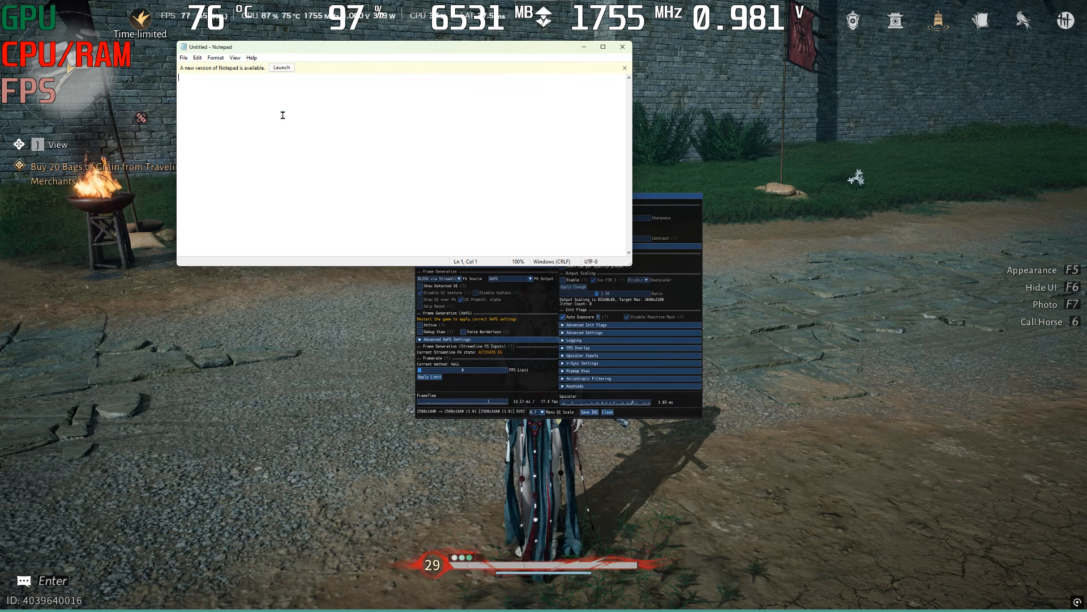
key(Insert)
key(Insert)
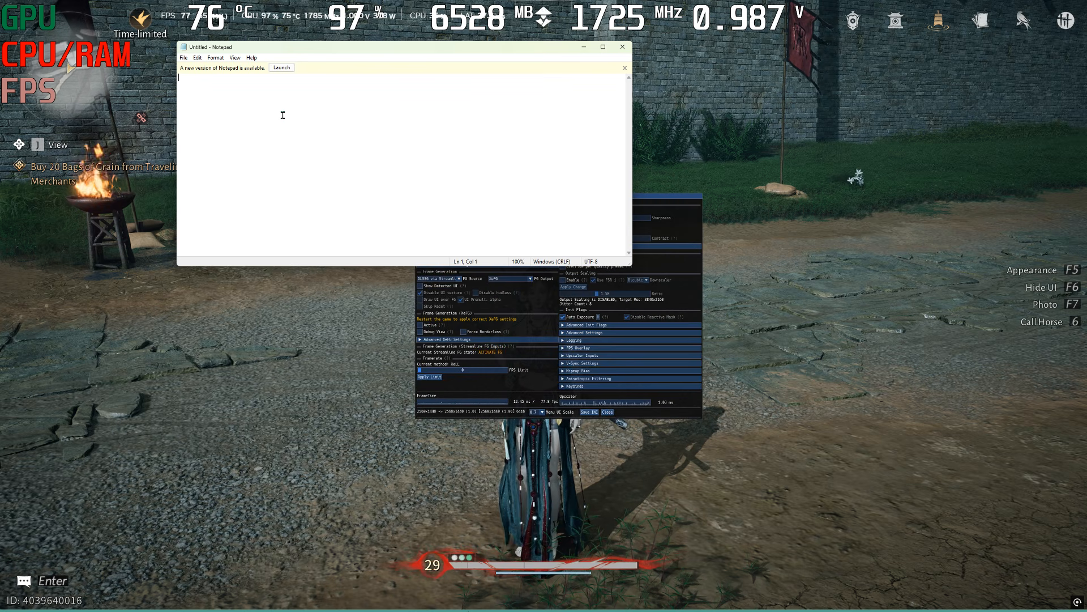
Move the OptiScaler overlay farther from the Notepad window, check Notepad, and return focus to the game
drag(667, 197, 720, 235)
key(alt+Tab)
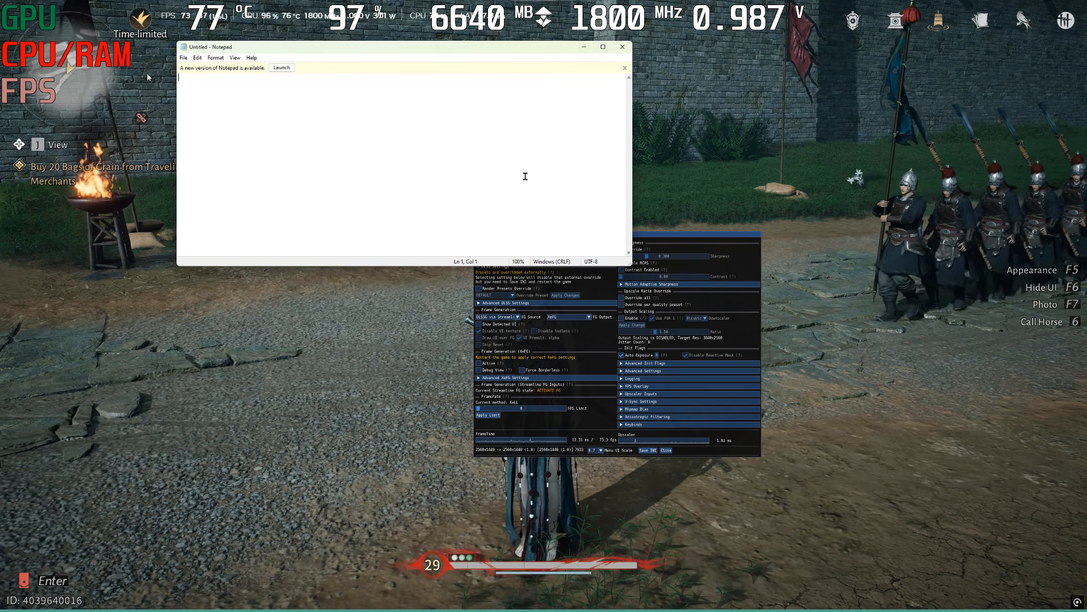
click(708, 171)
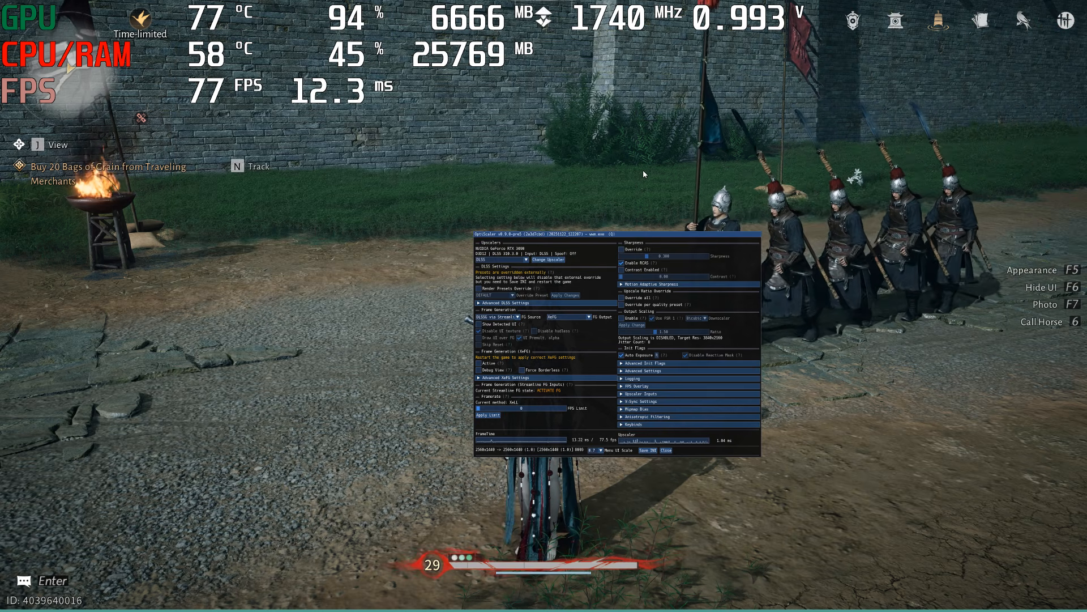
Toggle the OptiScaler overlay off and on in the game and reposition it above the character
key(Insert)
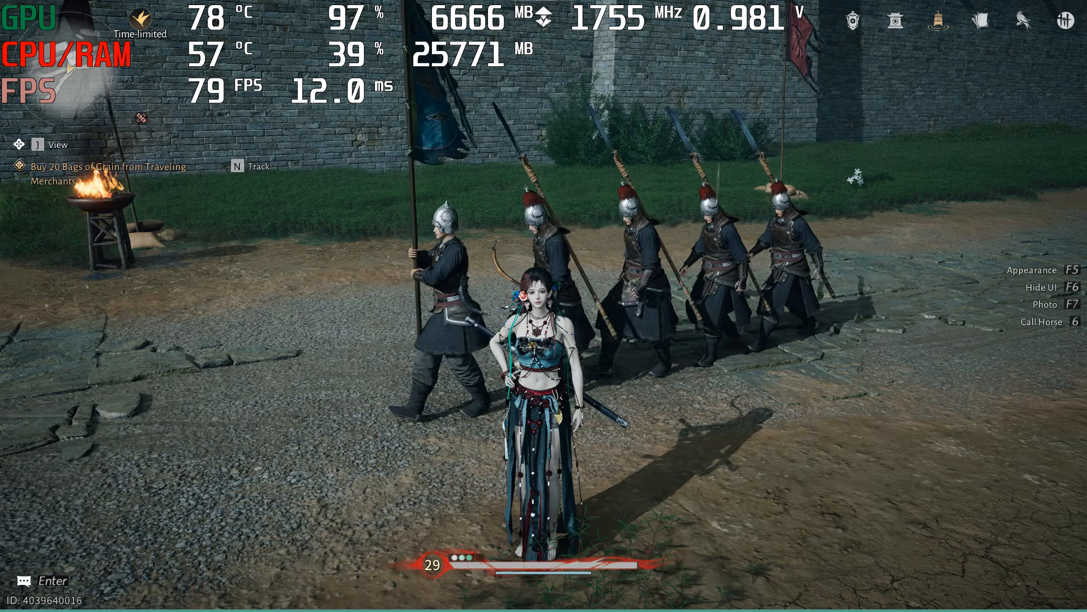
key(Insert)
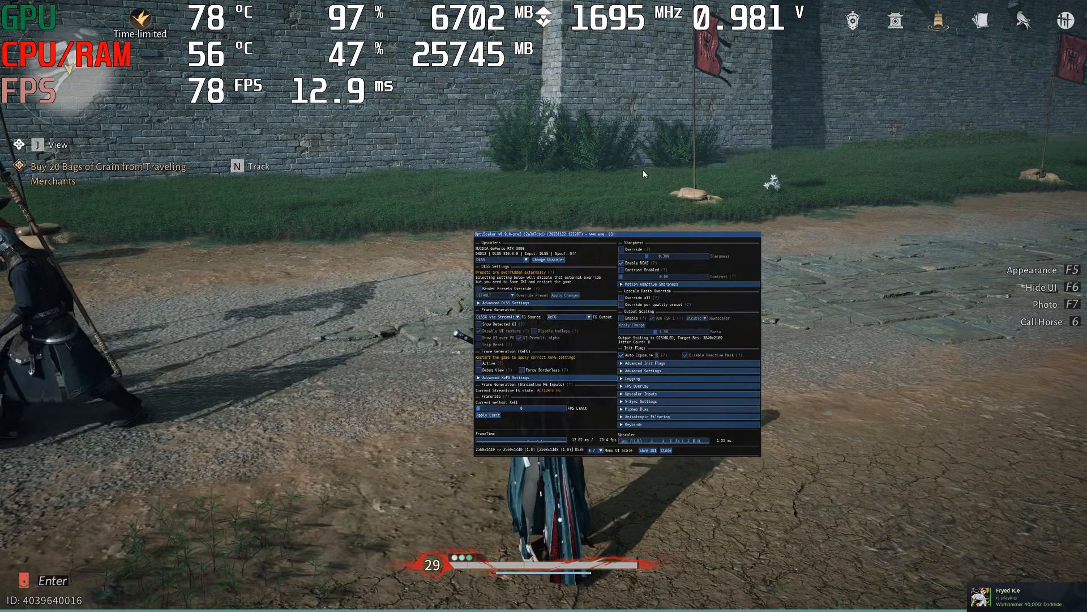
key(Insert)
key(Insert)
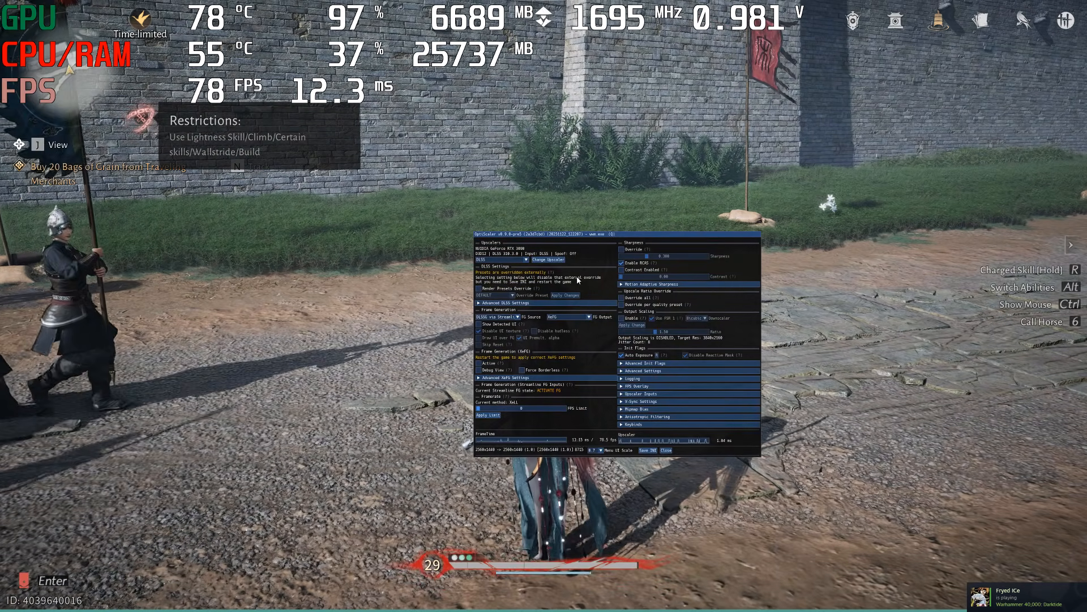
drag(568, 236, 459, 84)
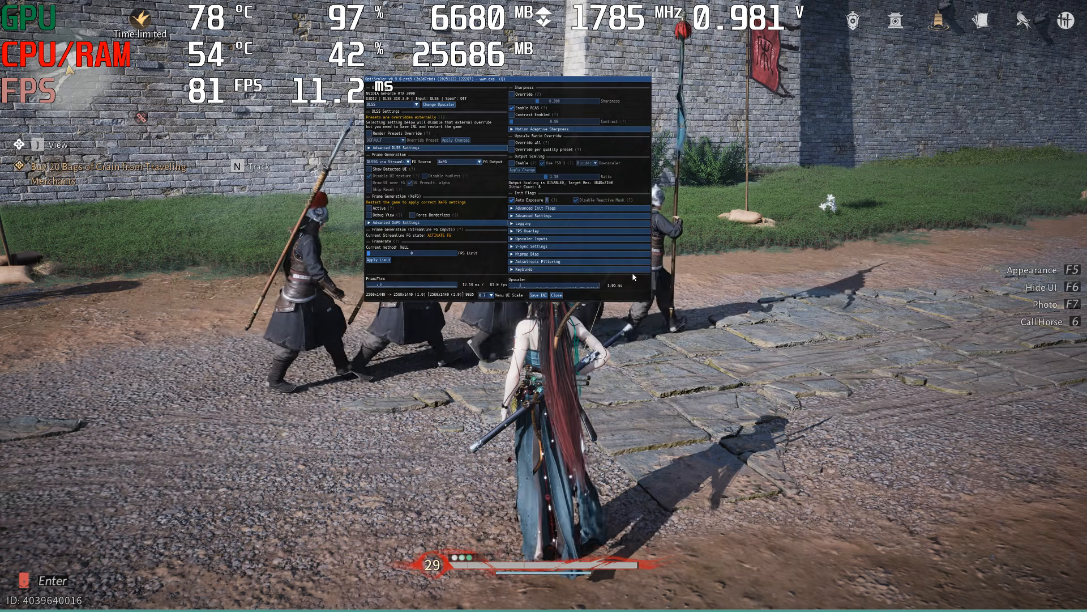
drag(458, 86, 420, 192)
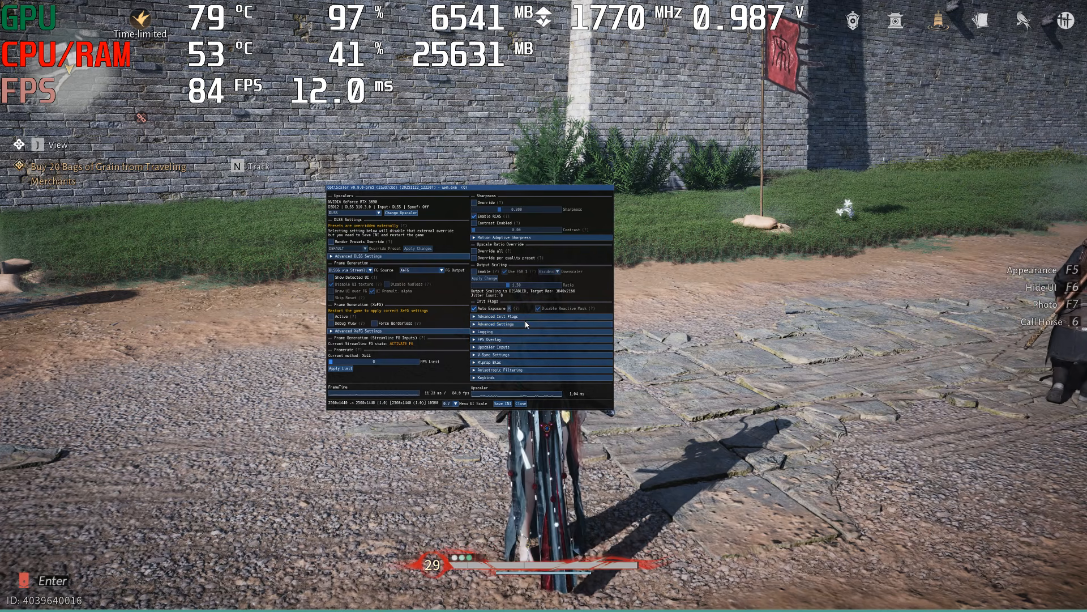
Expand and collapse Advanced Settings in the OptiScaler overlay, and expand the FPS Overlay section
click(525, 324)
click(525, 324)
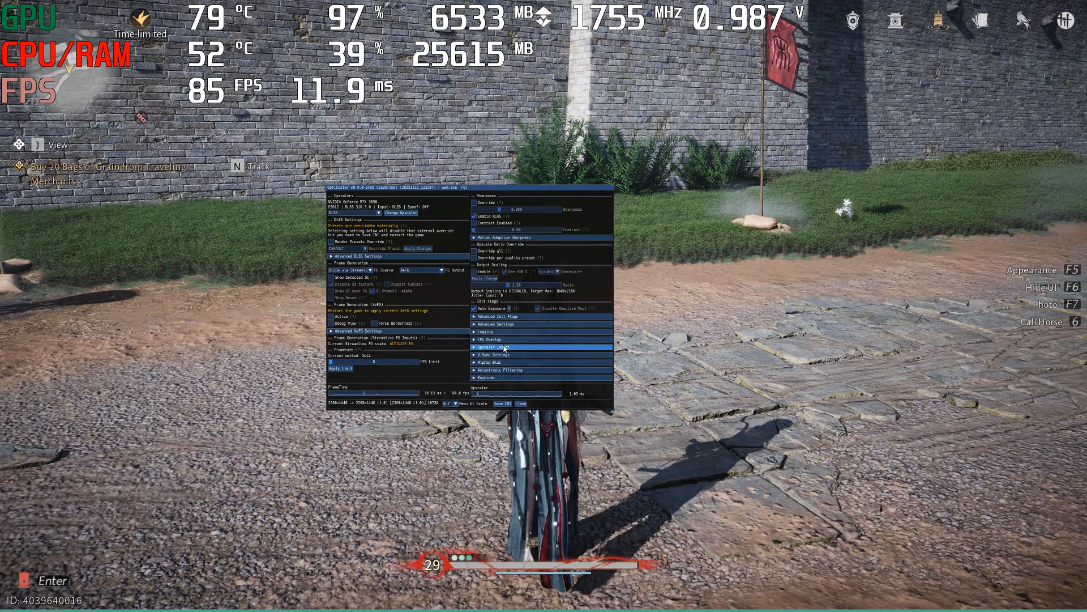
click(504, 340)
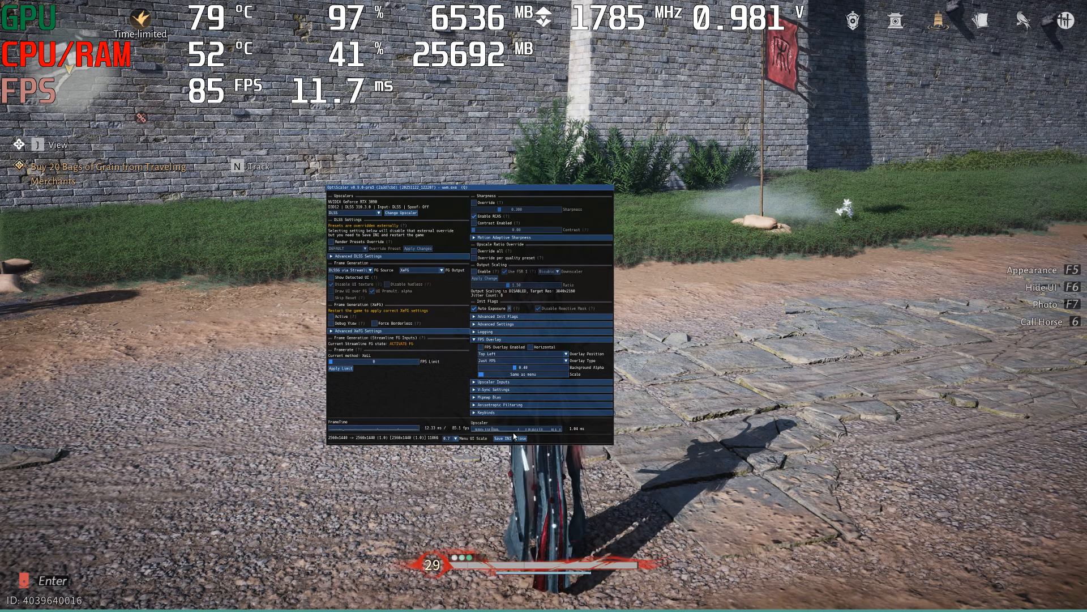
Set OptiScaler's Menu UI Scale to 1.3 and move the enlarged overlay clear of the performance statistics
click(456, 439)
click(449, 478)
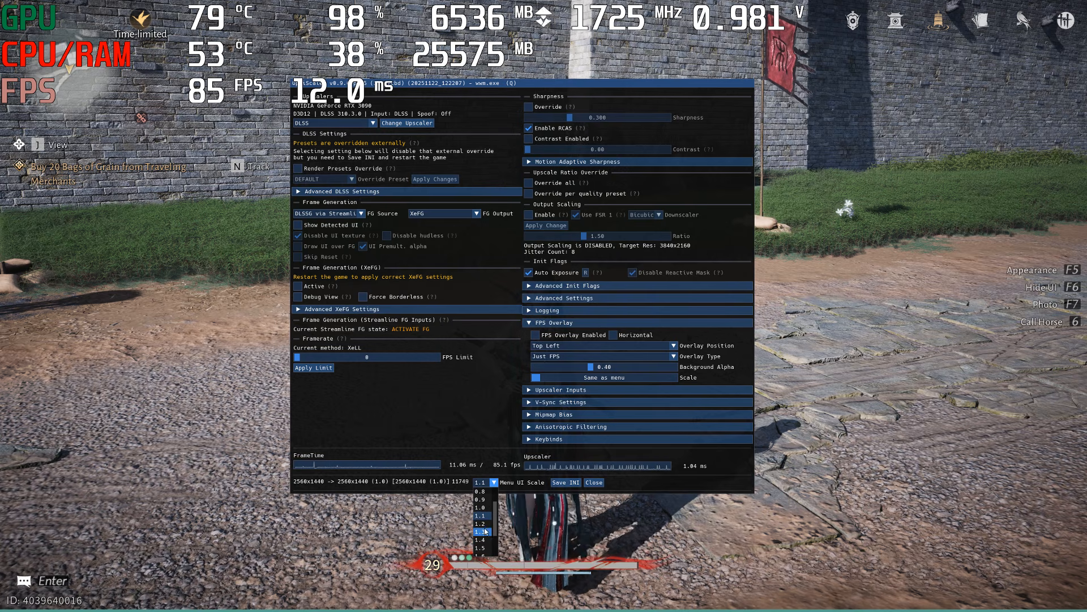
click(485, 531)
drag(568, 90, 685, 101)
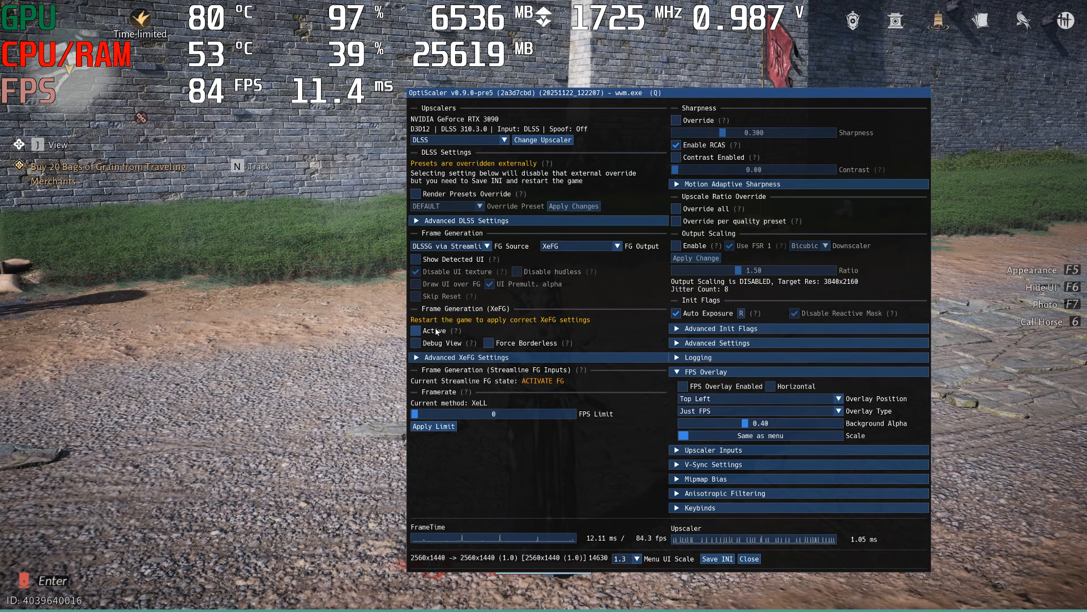
Check the read-only attribute of OptiScaler.ini in the game's Win64r folder, and return to the game
key(alt+Tab)
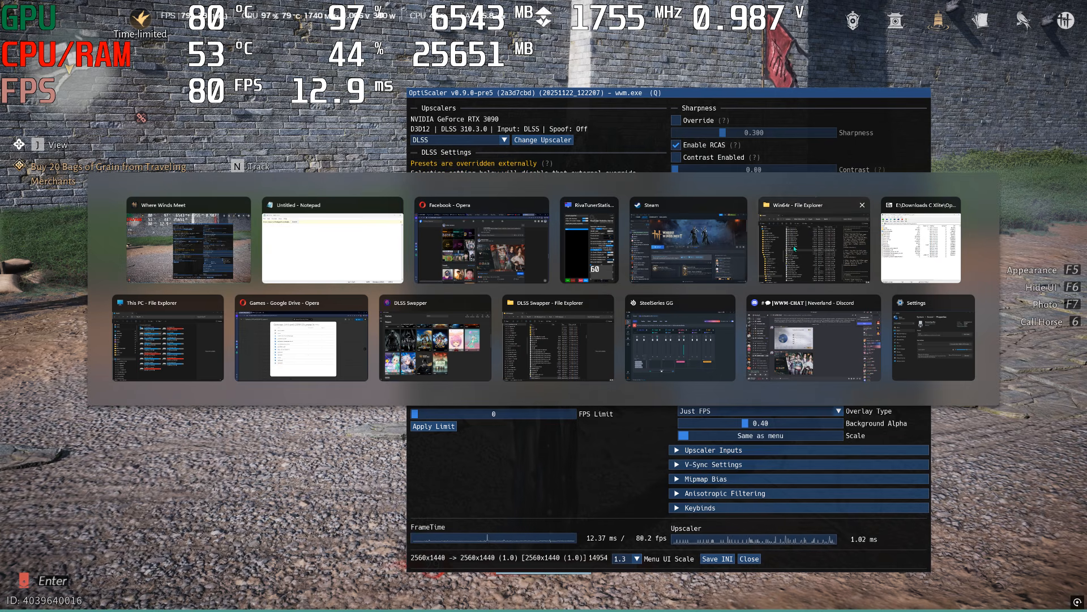
click(813, 241)
right_click(167, 413)
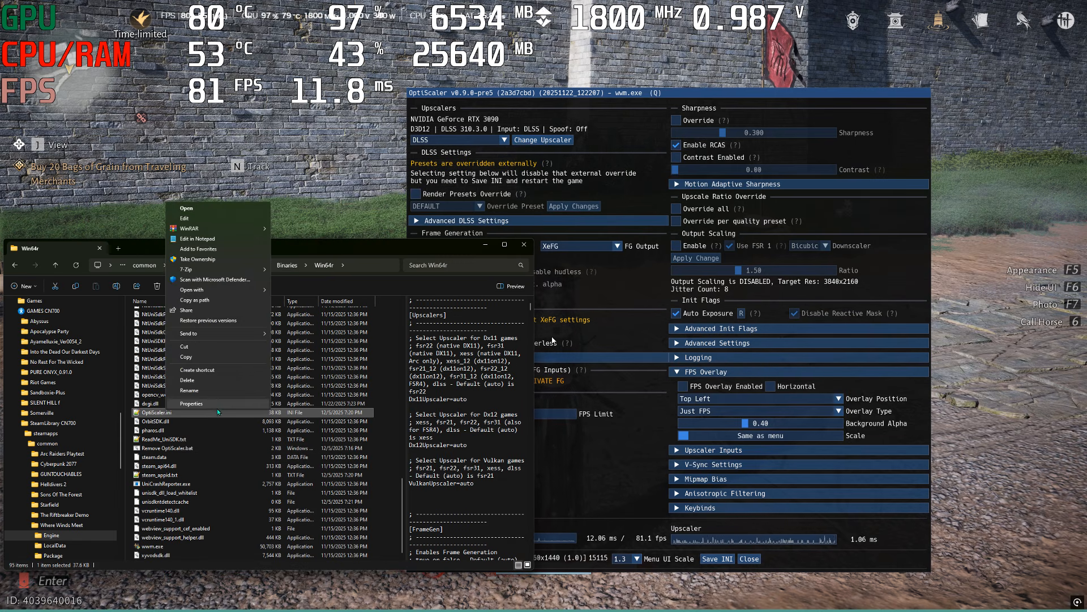
click(193, 403)
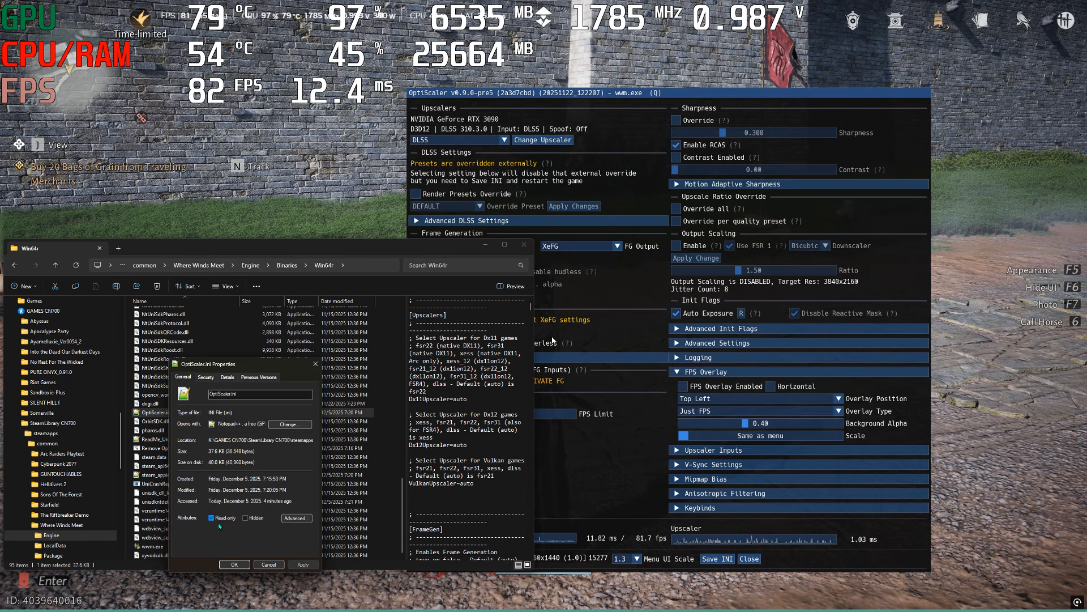
click(232, 563)
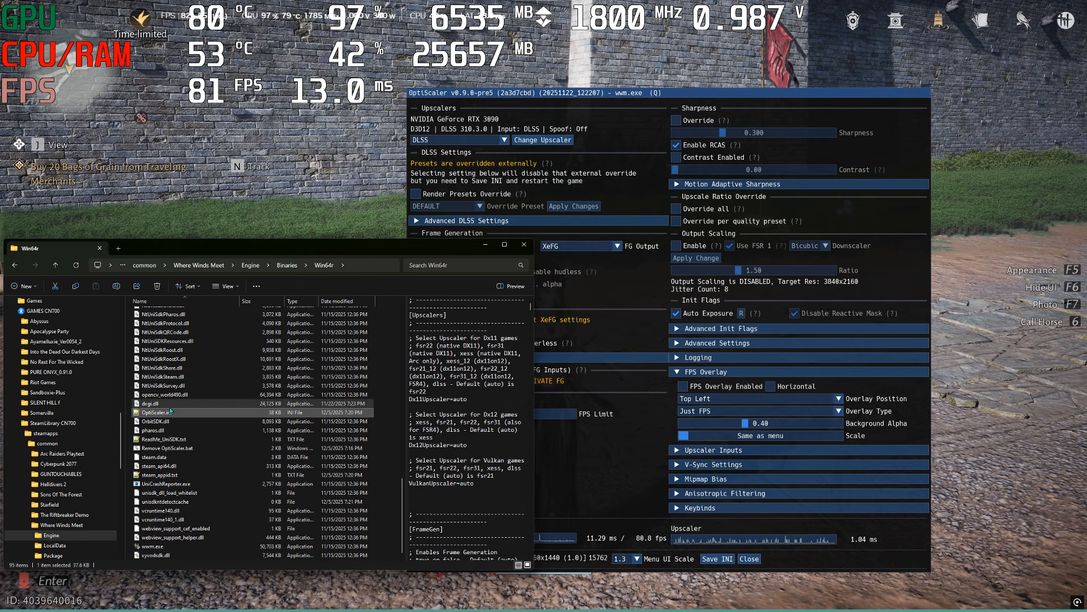
click(520, 95)
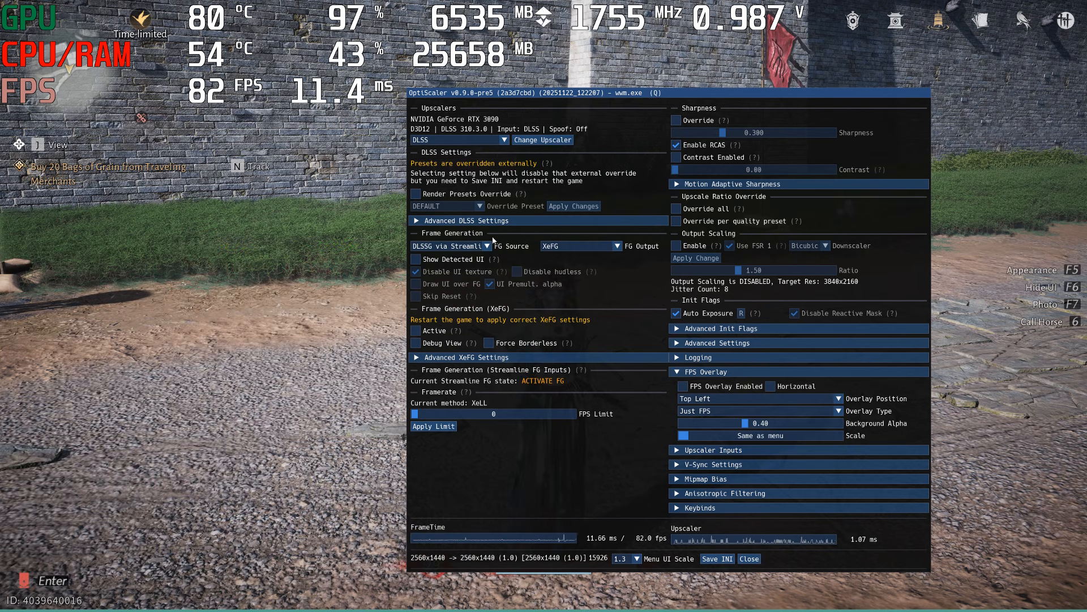
Toggle the OptiScaler overlay off and on, and activate XeFG frame generation
key(Insert)
key(Insert)
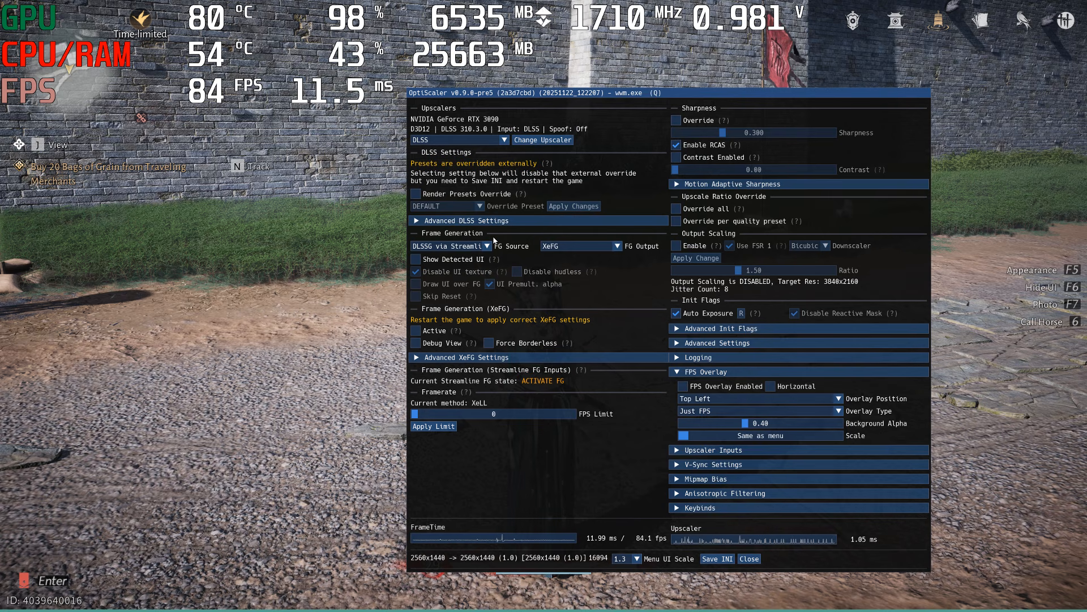
click(418, 332)
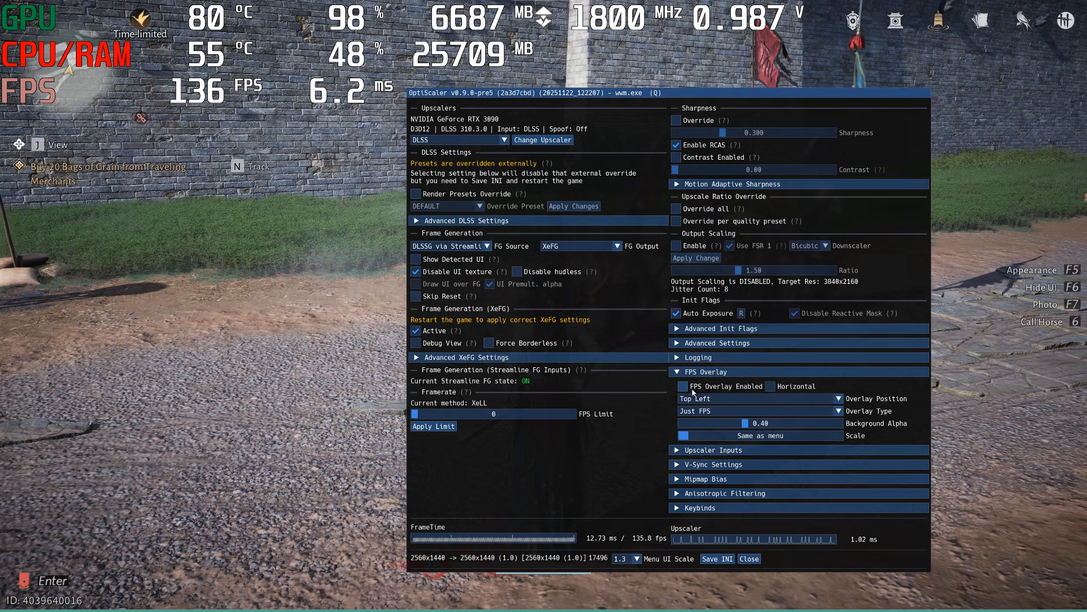
Enable OptiScaler's FPS Overlay, position it Top Right with the Just FPS type, and set its Background Alpha to 0.00
click(684, 387)
click(717, 399)
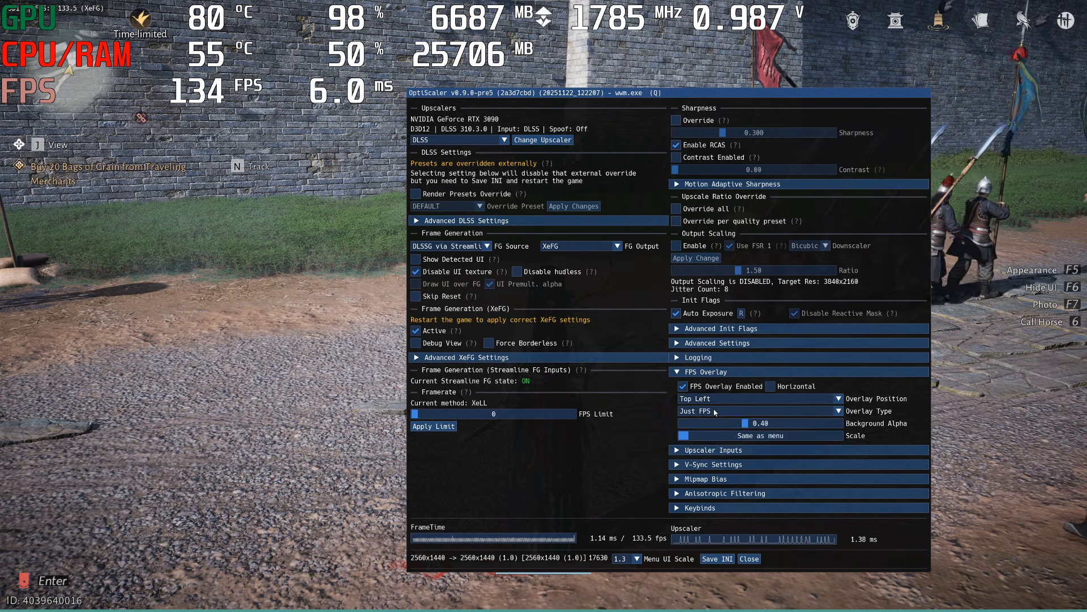
click(739, 422)
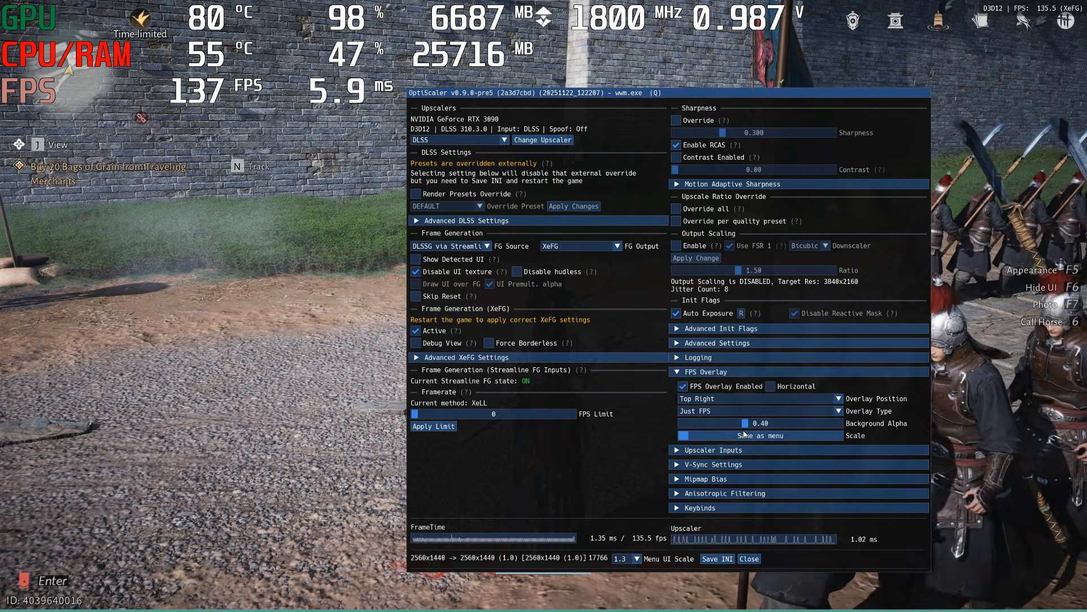
drag(748, 426, 680, 426)
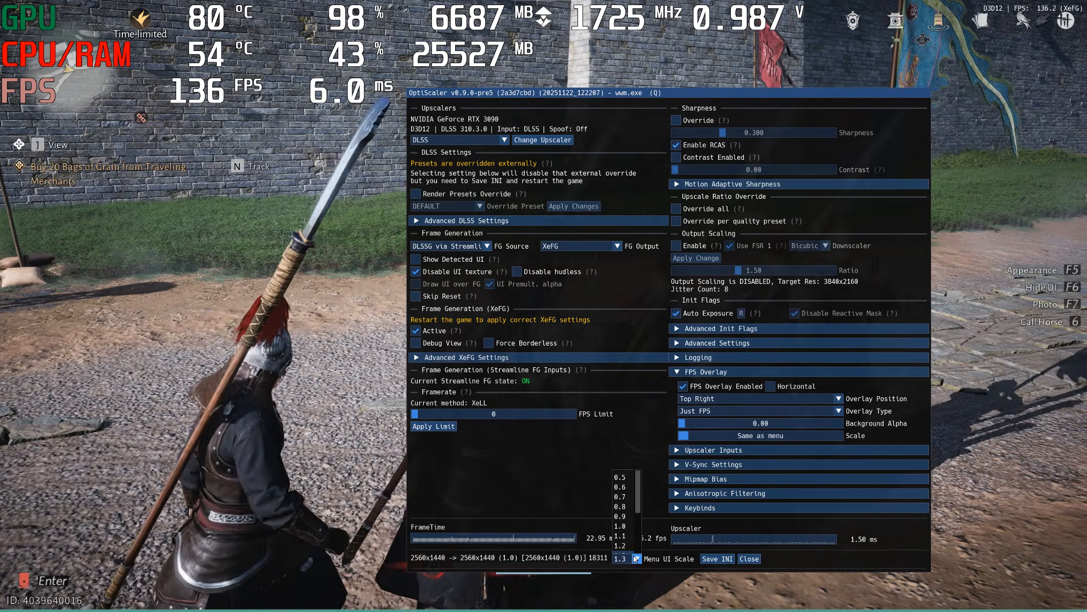
Set OptiScaler's Menu UI Scale to 1.0, save the settings to the INI, and close the overlay
click(631, 558)
click(621, 526)
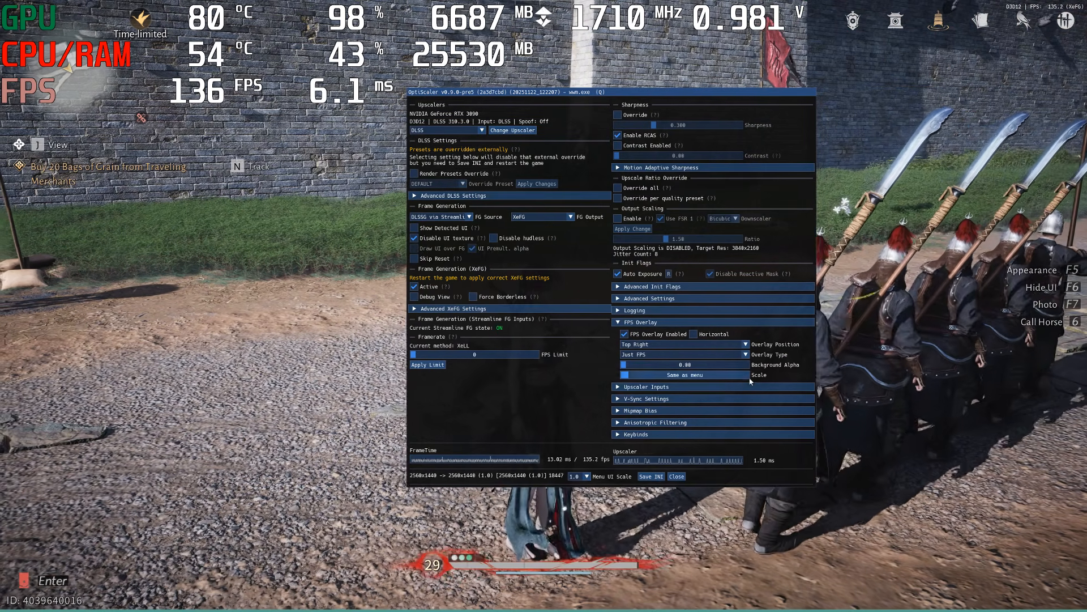
click(678, 476)
Switch to the Win64r folder, set the read-only attribute on OptiScaler.ini in its properties, and return to the game
key(alt+Tab)
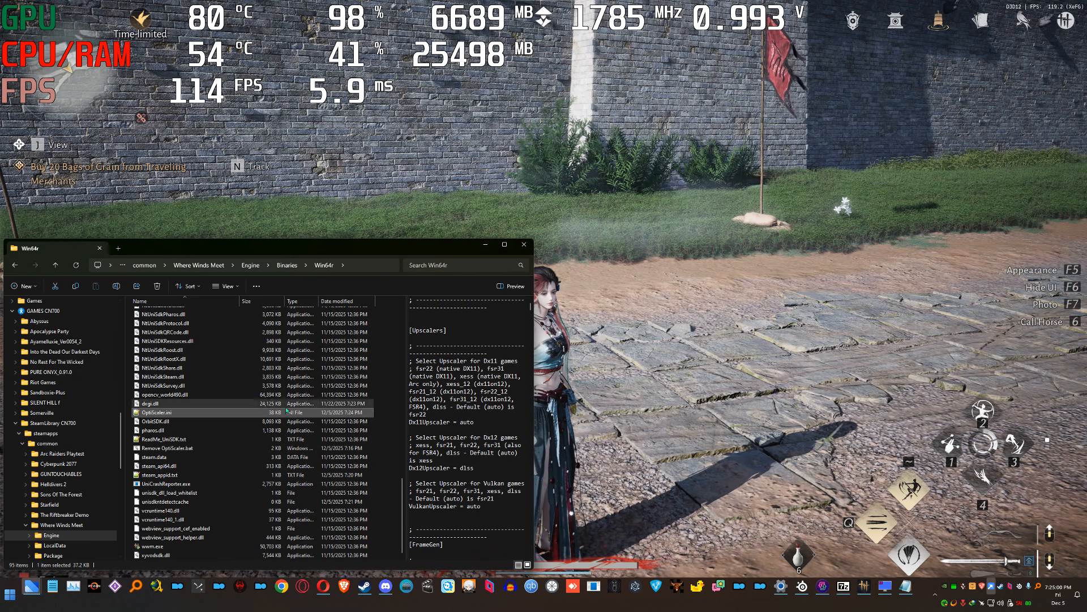
right_click(383, 382)
click(404, 416)
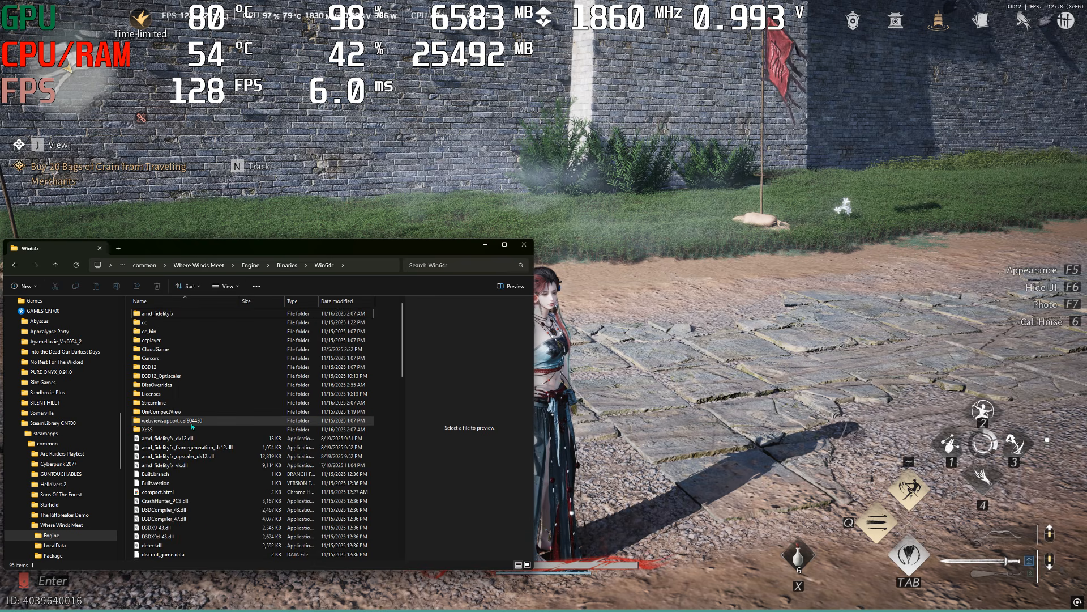
click(187, 423)
key(o)
click(165, 413)
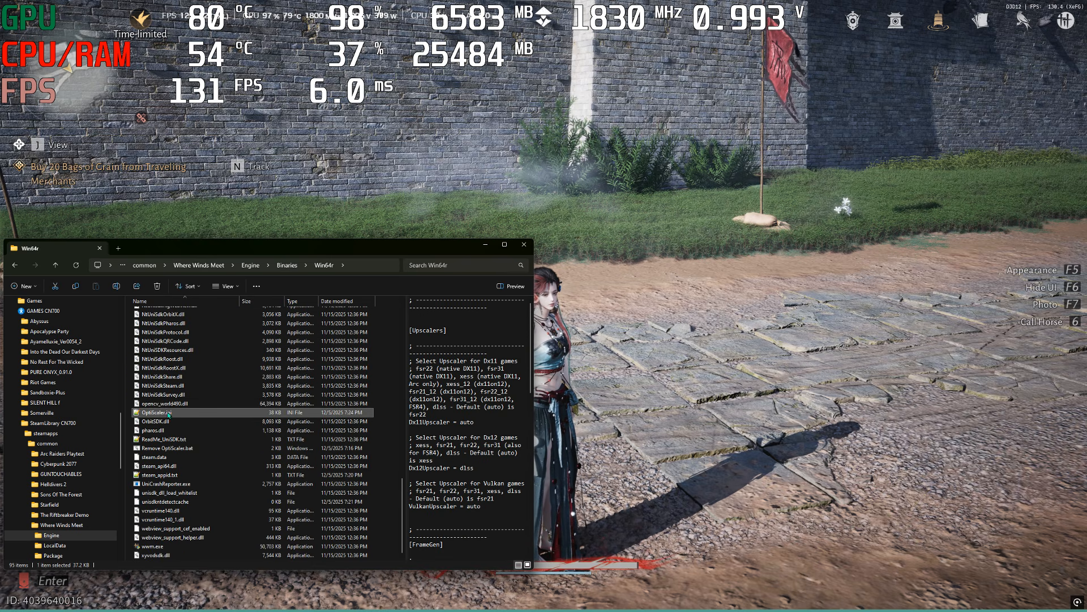
right_click(166, 413)
click(254, 408)
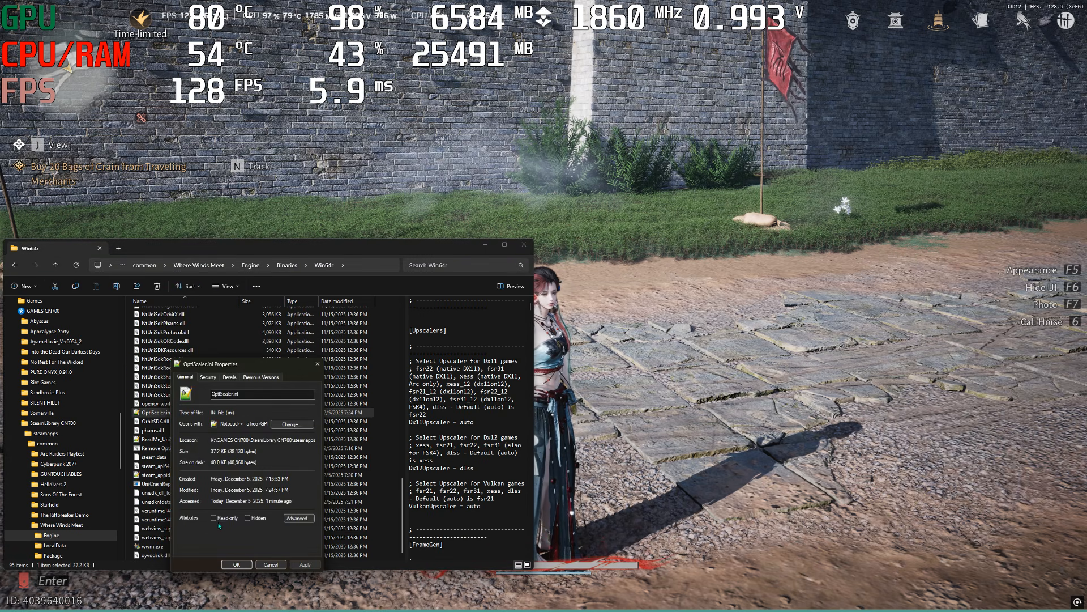
click(305, 565)
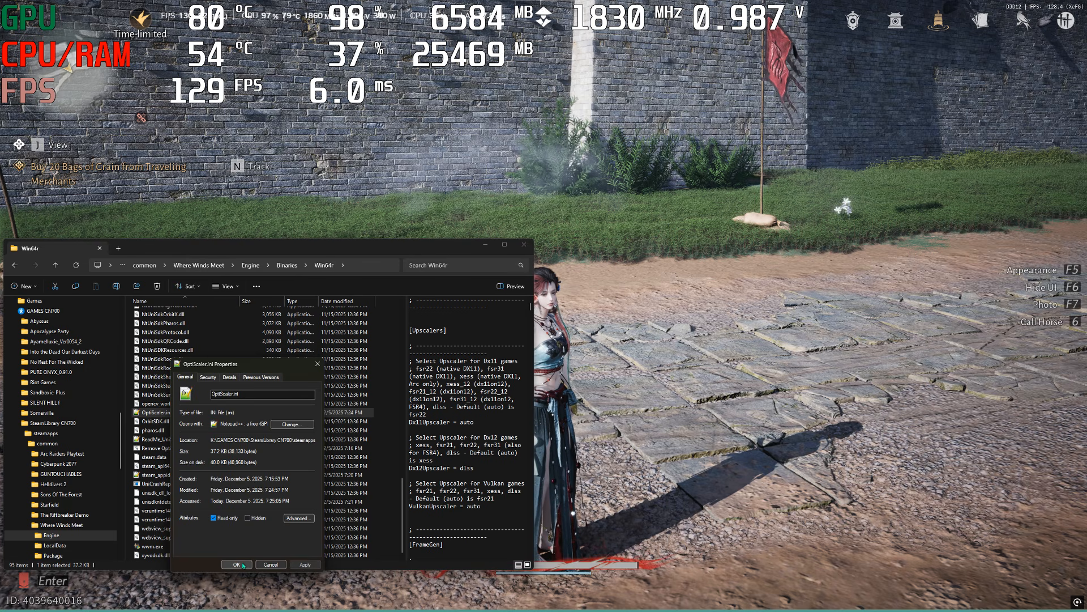
click(244, 565)
click(686, 353)
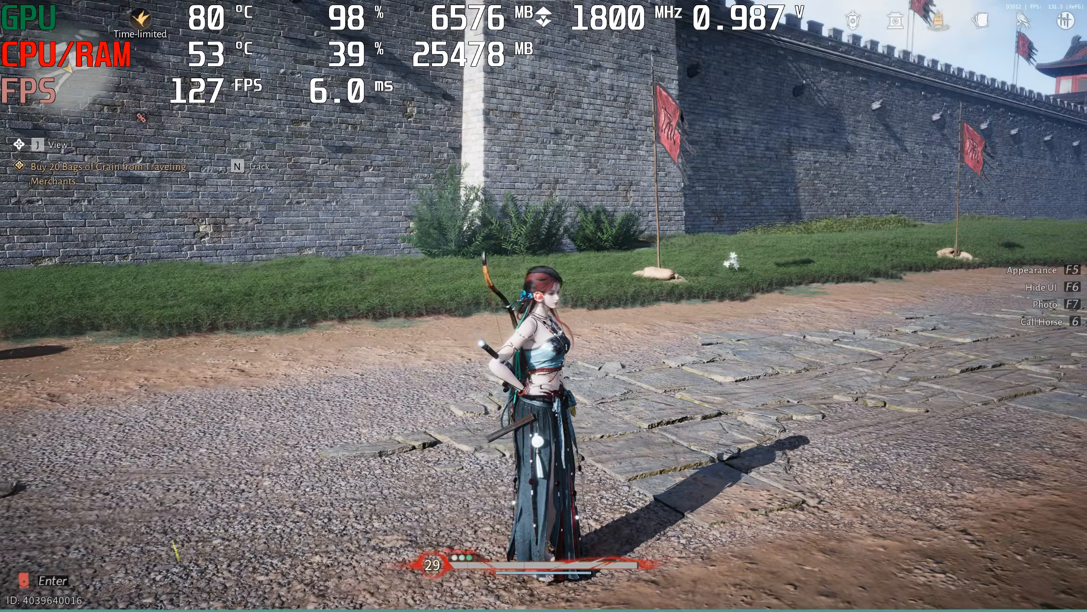
Review the super resolution and frame generation options in the game's display settings, including the DLSS quality levels, and return to the game
key(w)
key(Escape)
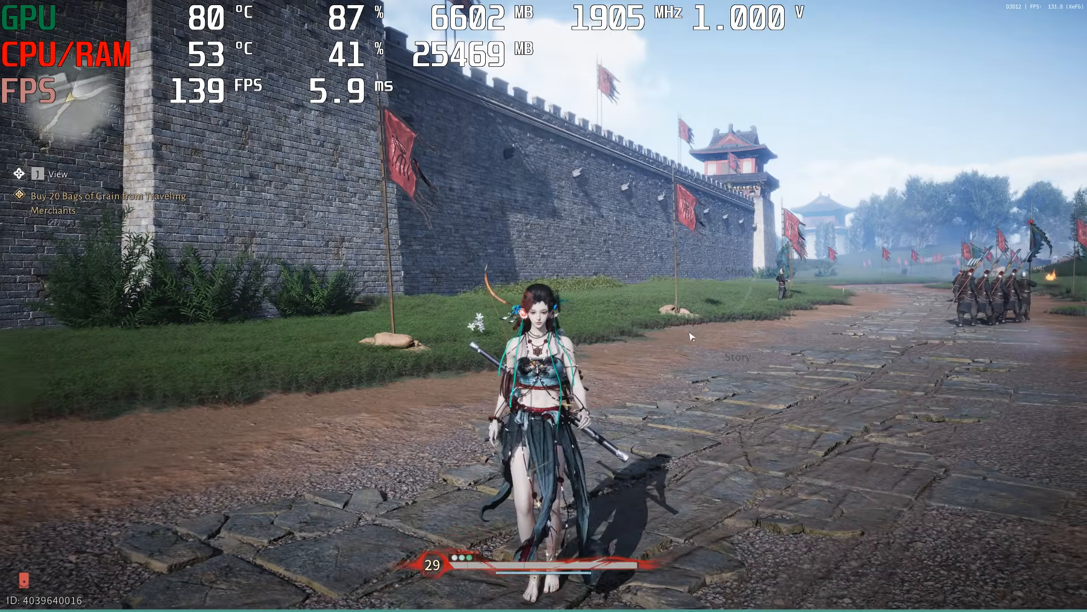
click(1054, 298)
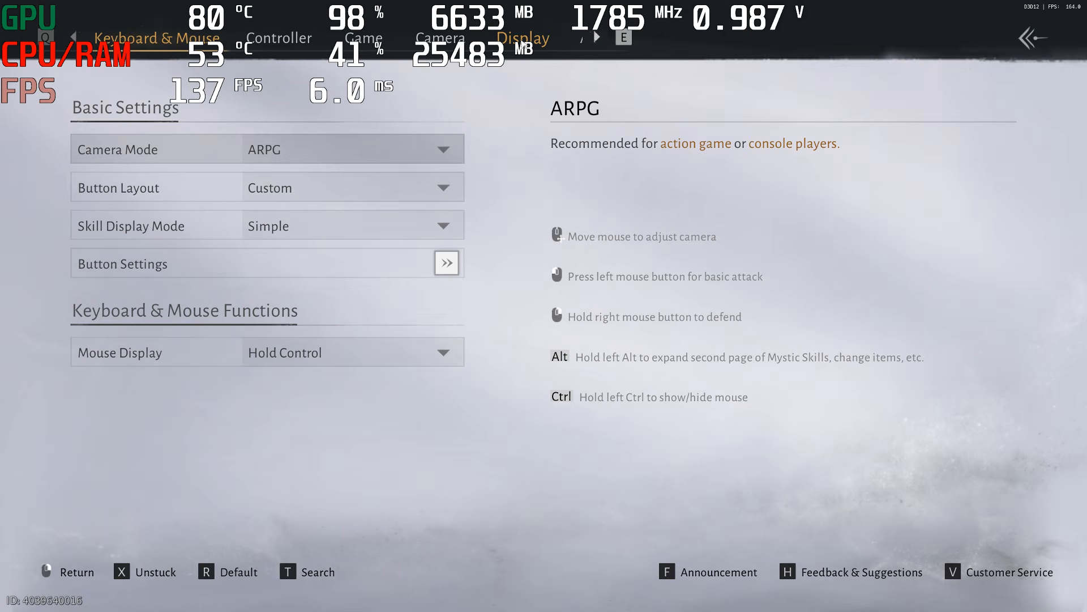
click(504, 38)
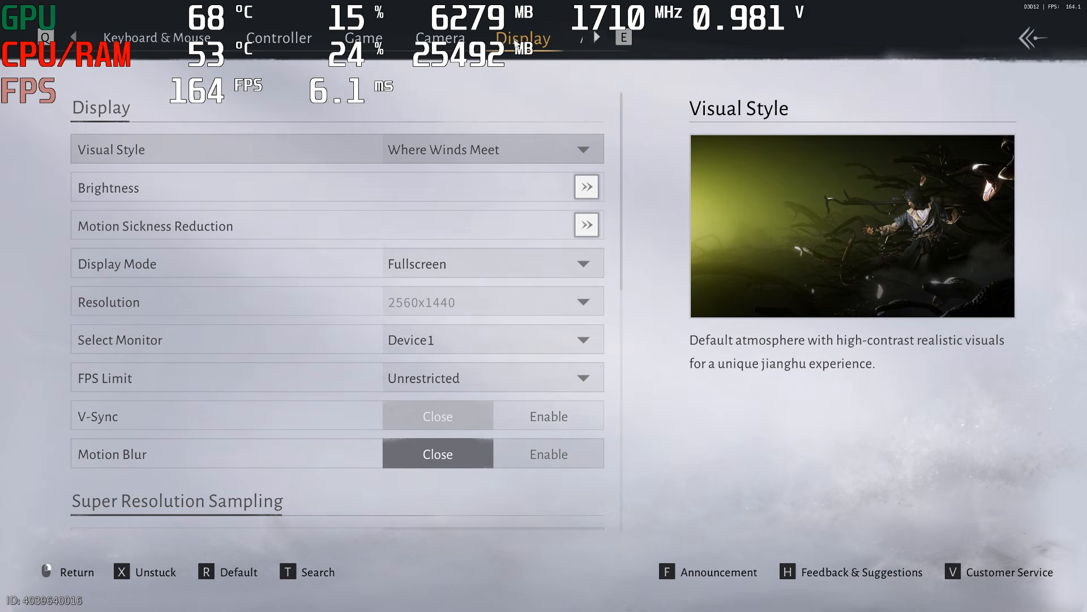
drag(622, 202, 622, 359)
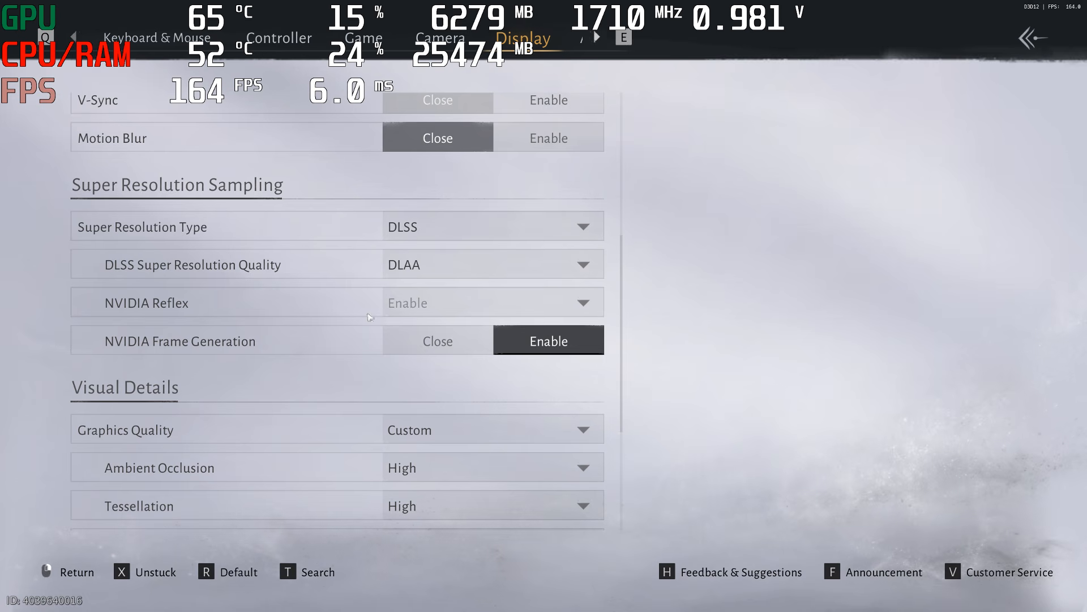
click(594, 268)
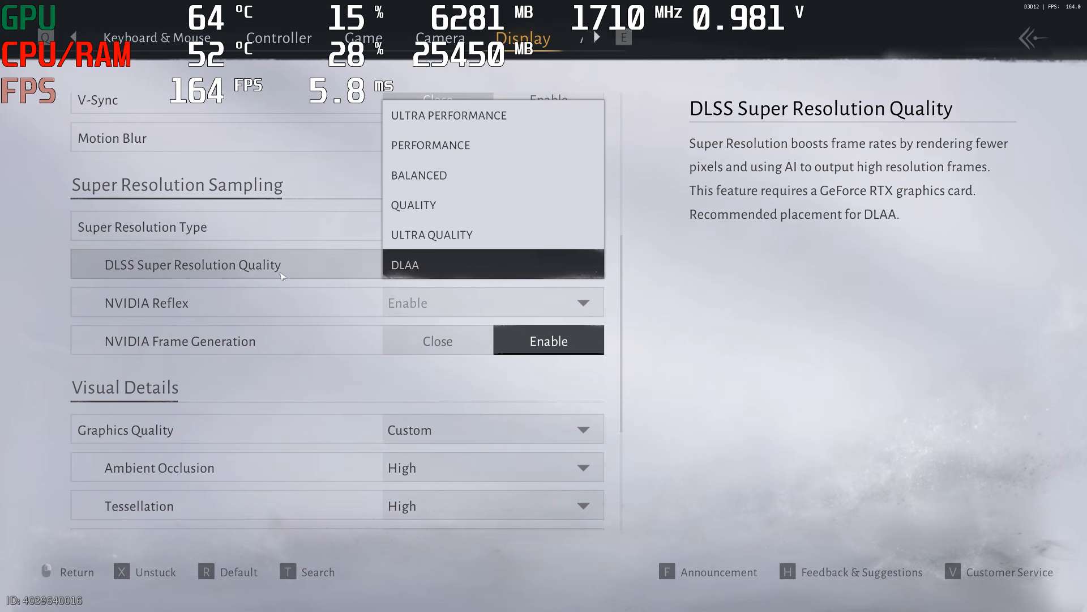
click(163, 273)
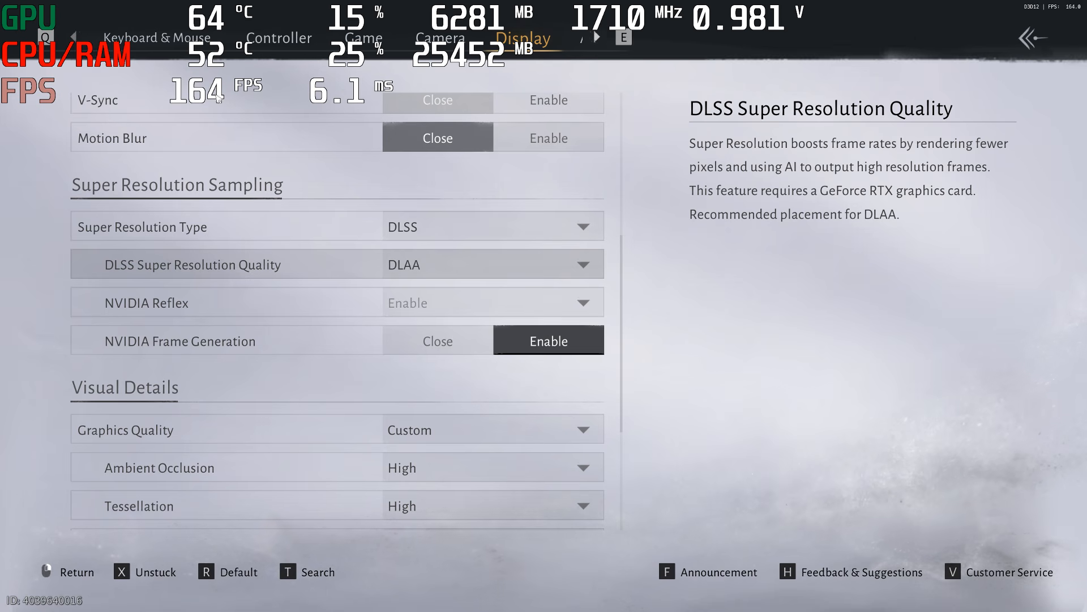
key(Escape)
key(Escape)
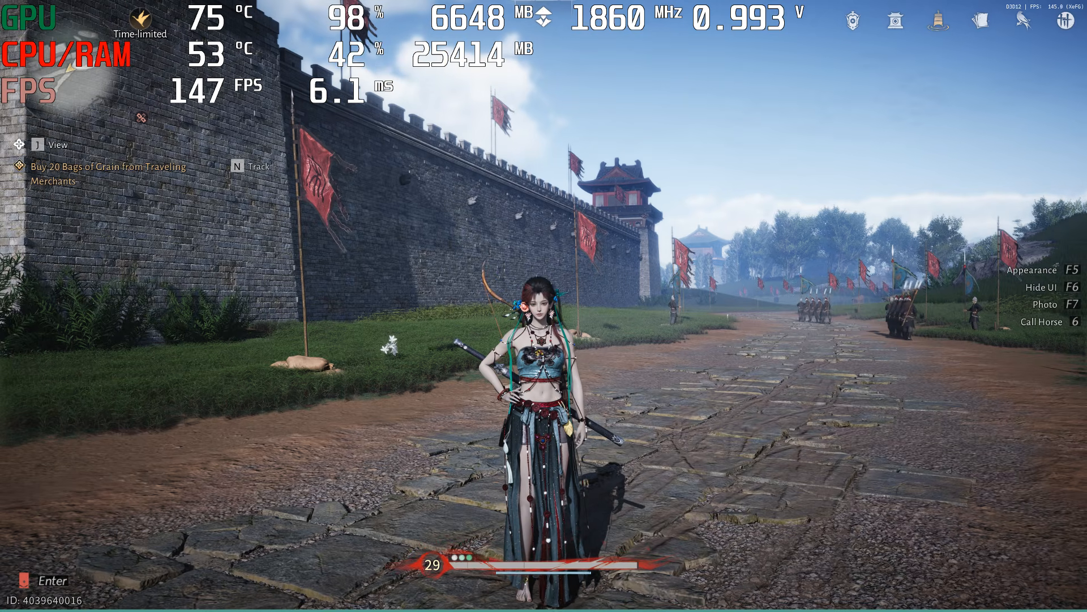
Reopen the game's display settings and set the Graphics Quality preset to Performance
key(Escape)
click(1057, 286)
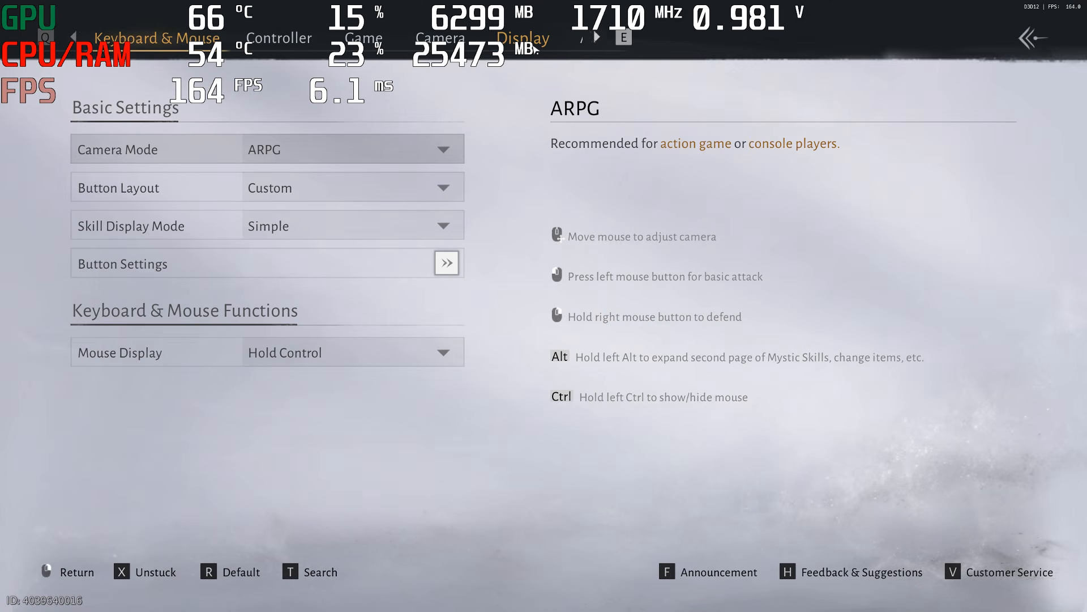
click(533, 50)
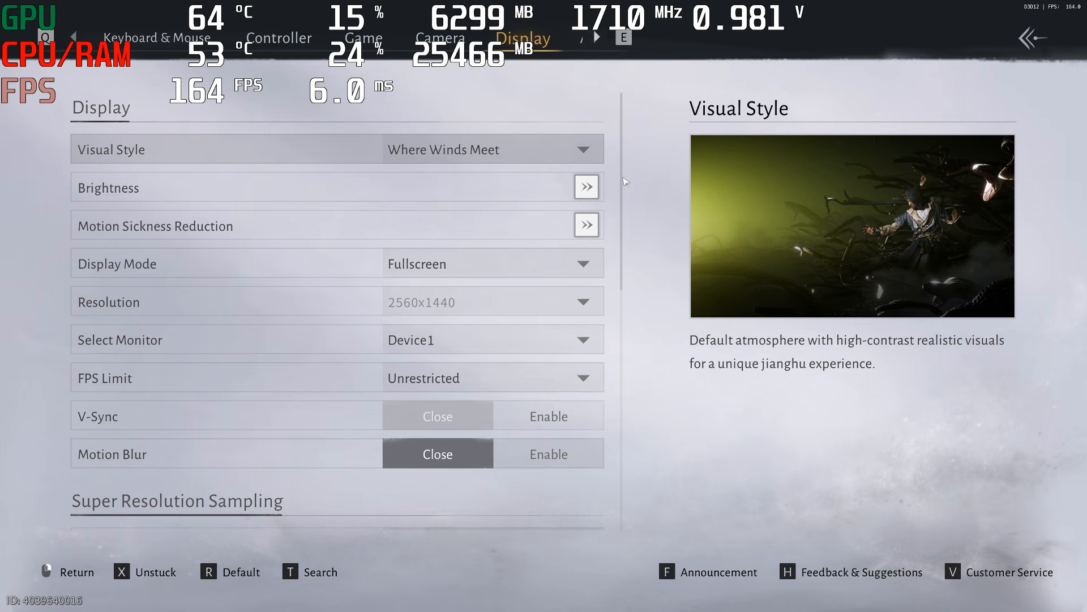
scroll(625, 181, down, 9)
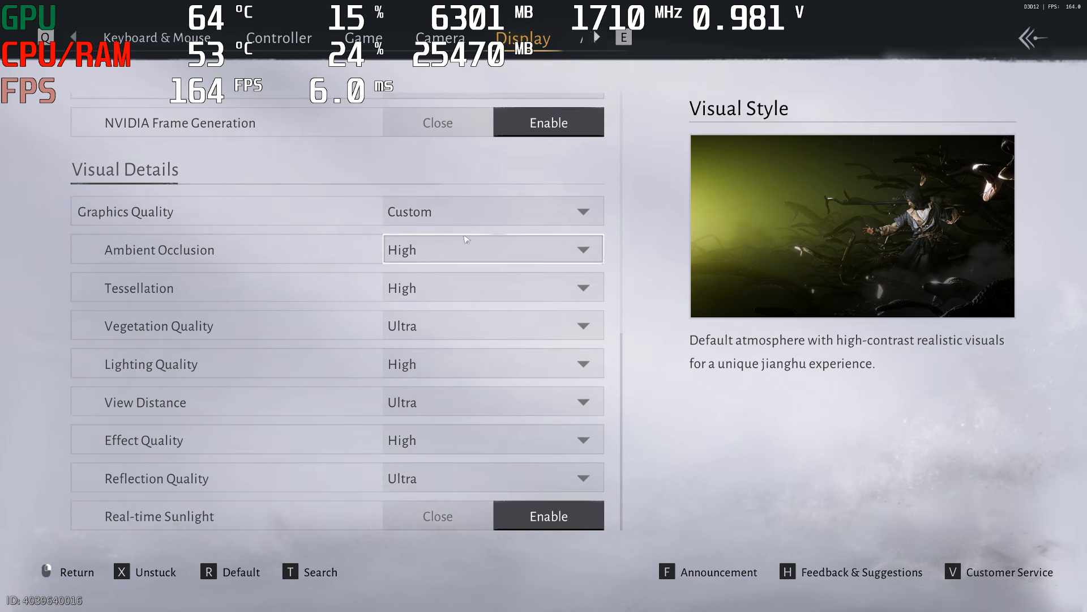
click(451, 216)
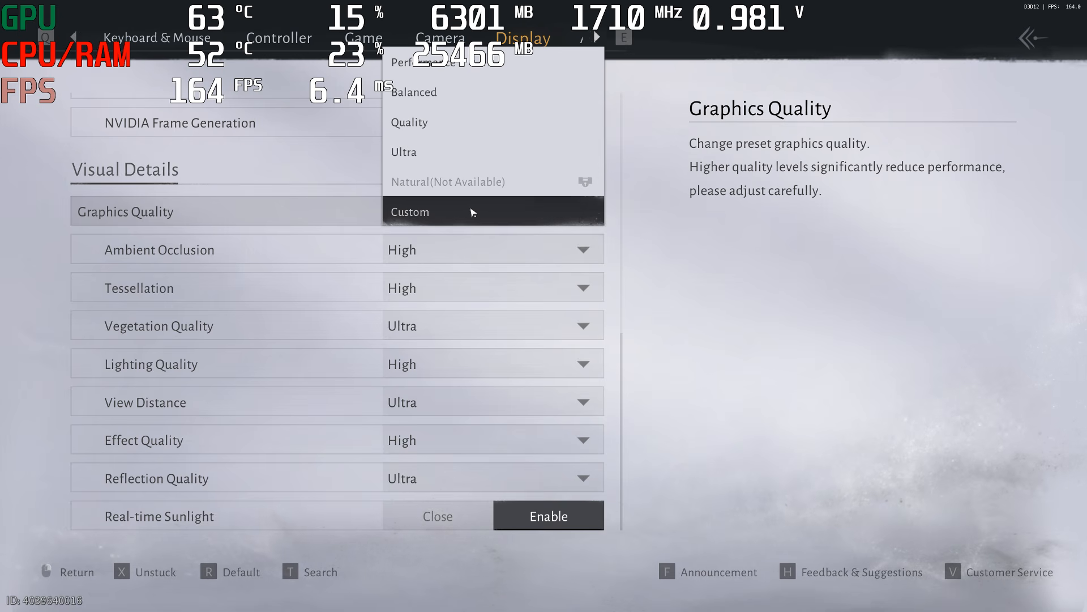
click(526, 222)
click(507, 220)
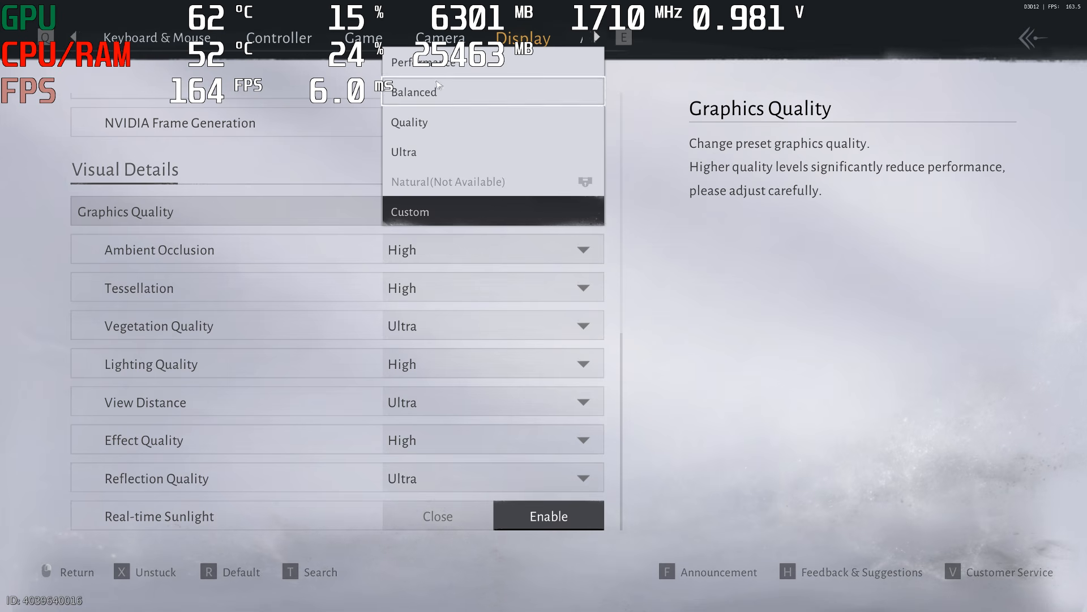
click(434, 67)
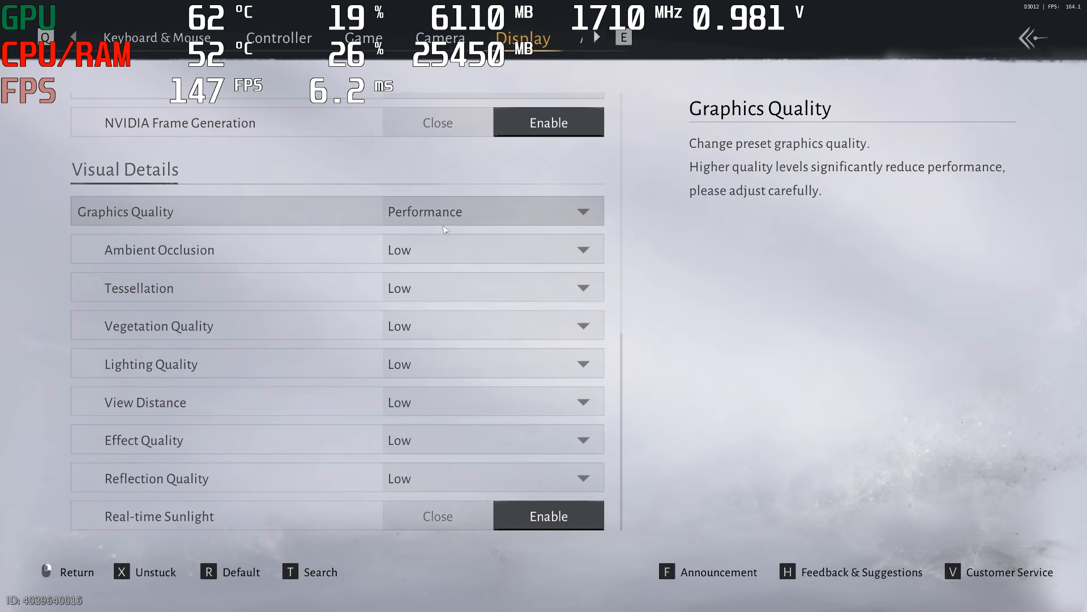
Set Ambient Occlusion to High, Tessellation to High, Vegetation Quality to Ultra and Lighting Quality to High
click(460, 254)
click(451, 279)
click(448, 288)
click(441, 346)
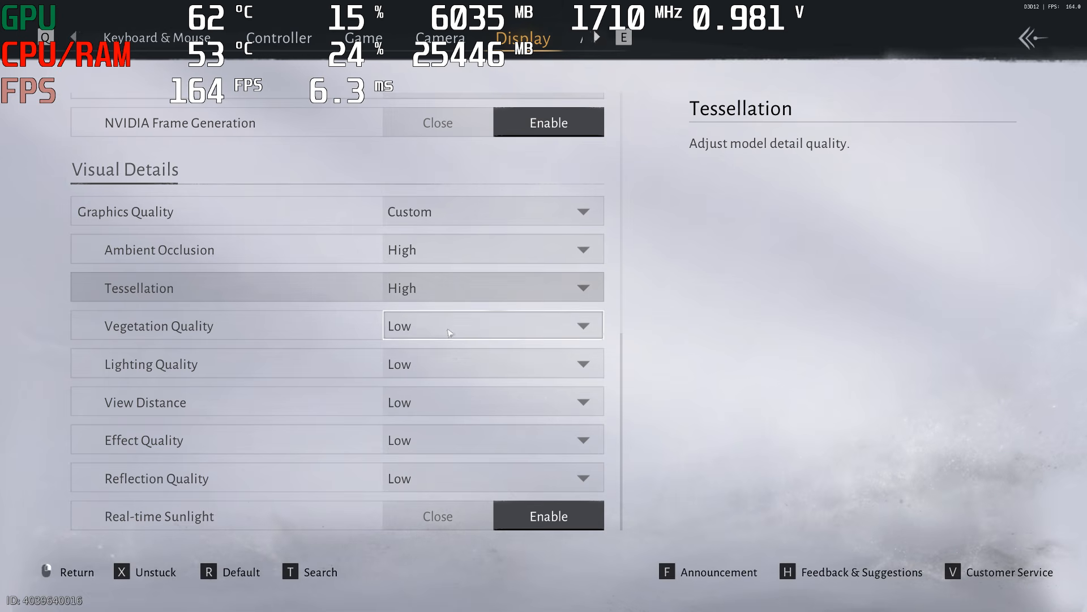
click(439, 325)
click(436, 415)
click(439, 364)
click(439, 425)
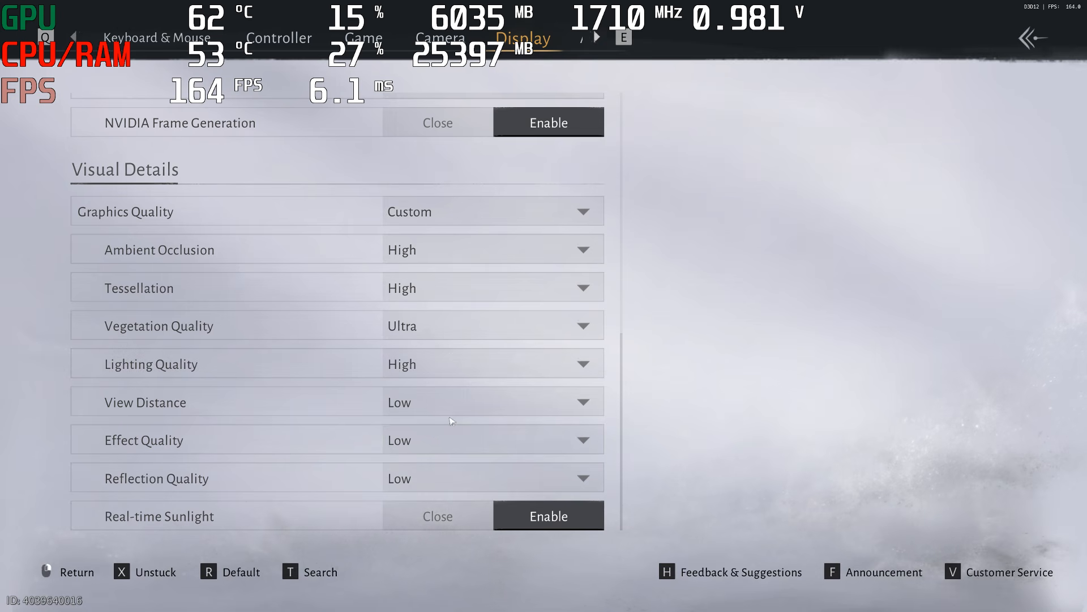
Set View Distance to Ultra, Effect Quality to High and Reflection Quality to Ultra, and leave the settings
click(441, 402)
click(439, 491)
click(439, 441)
click(439, 468)
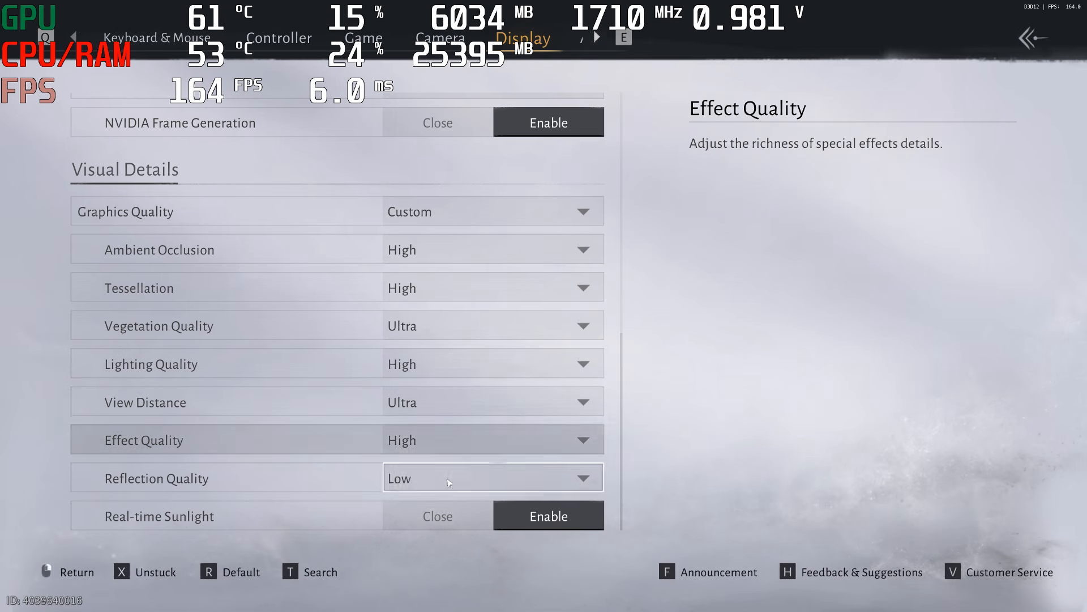
click(434, 478)
click(413, 539)
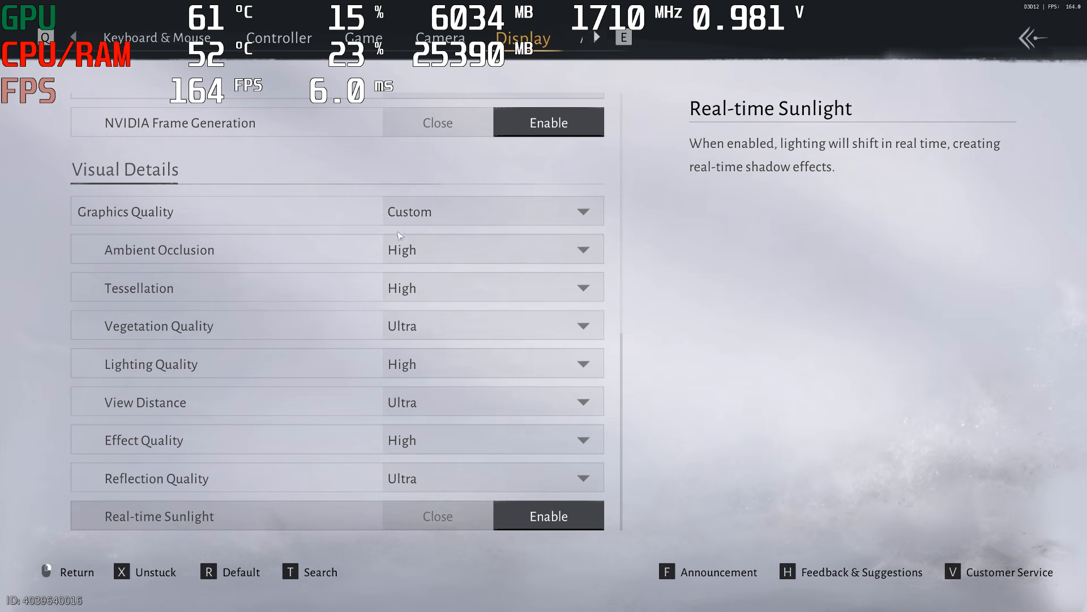
click(464, 221)
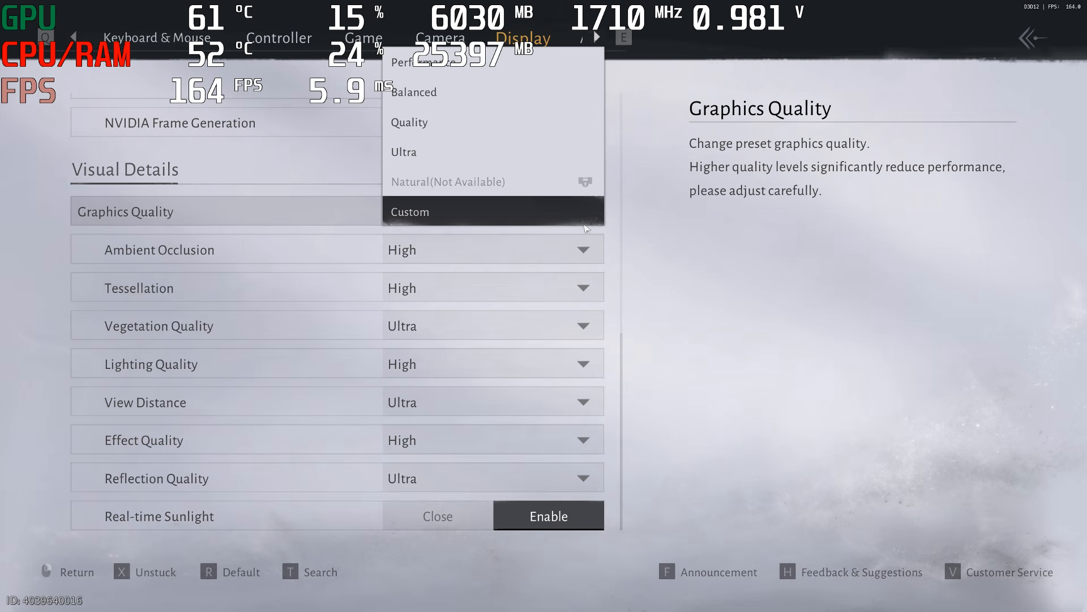
key(Escape)
key(Escape)
key(Escape)
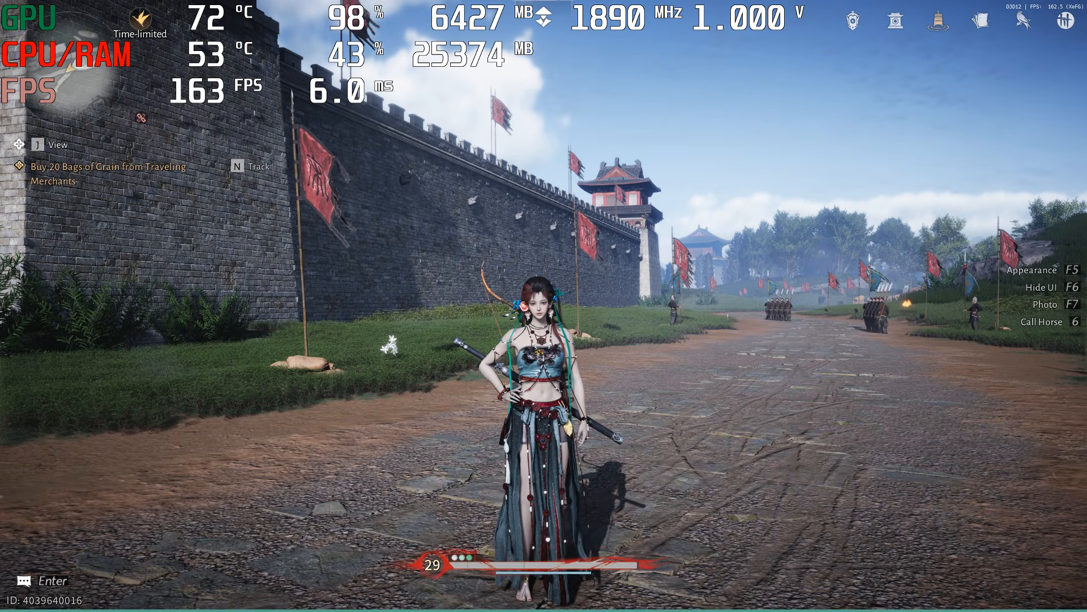
Walk the character around the road beside the wall to check the frame rate with the adjusted graphics settings
key(w)
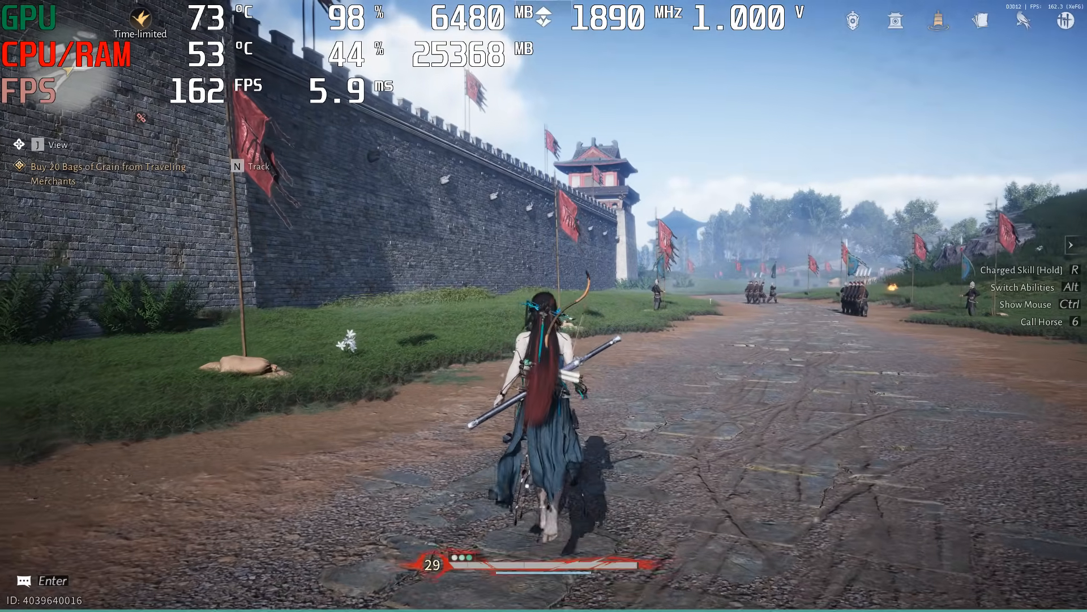
key(s)
key(a)
key(s)
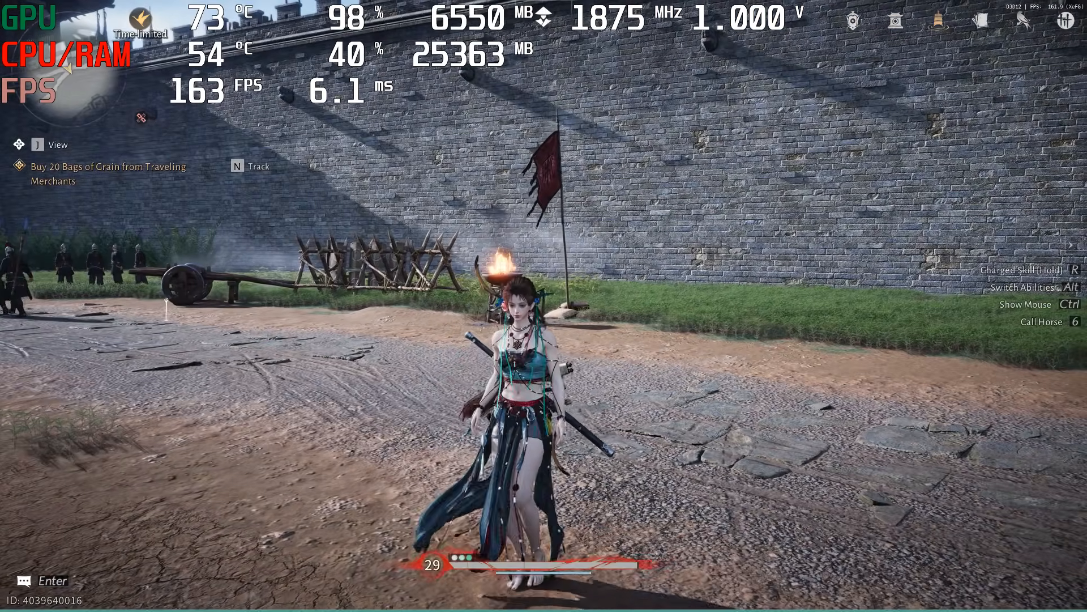
key(w)
key(s)
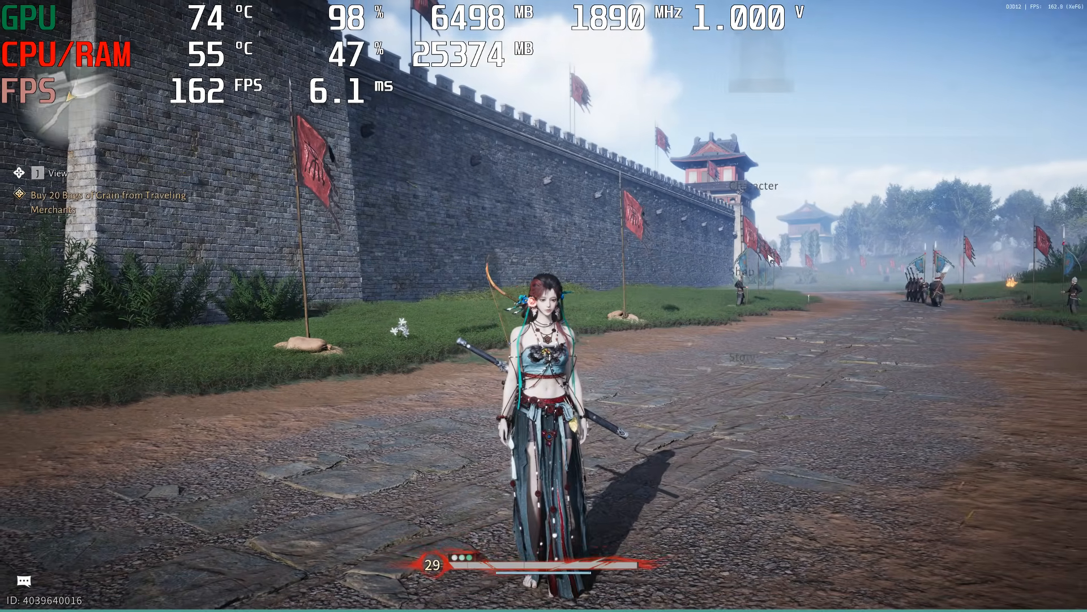
Reopen the game's display settings and set the Graphics Quality preset to Performance
key(Escape)
click(1053, 296)
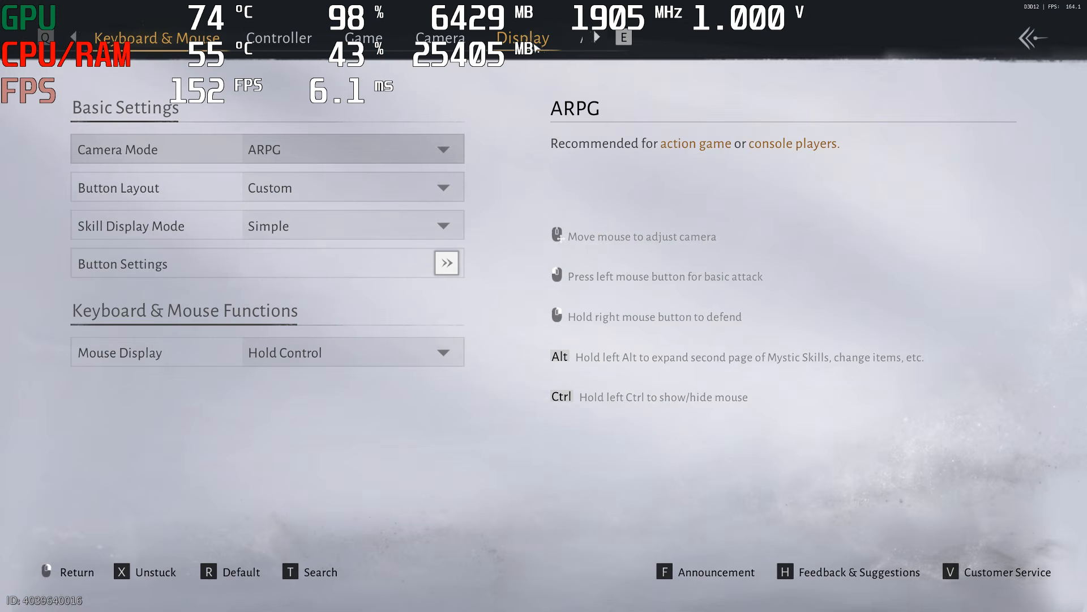
click(535, 48)
scroll(429, 225, down, 10)
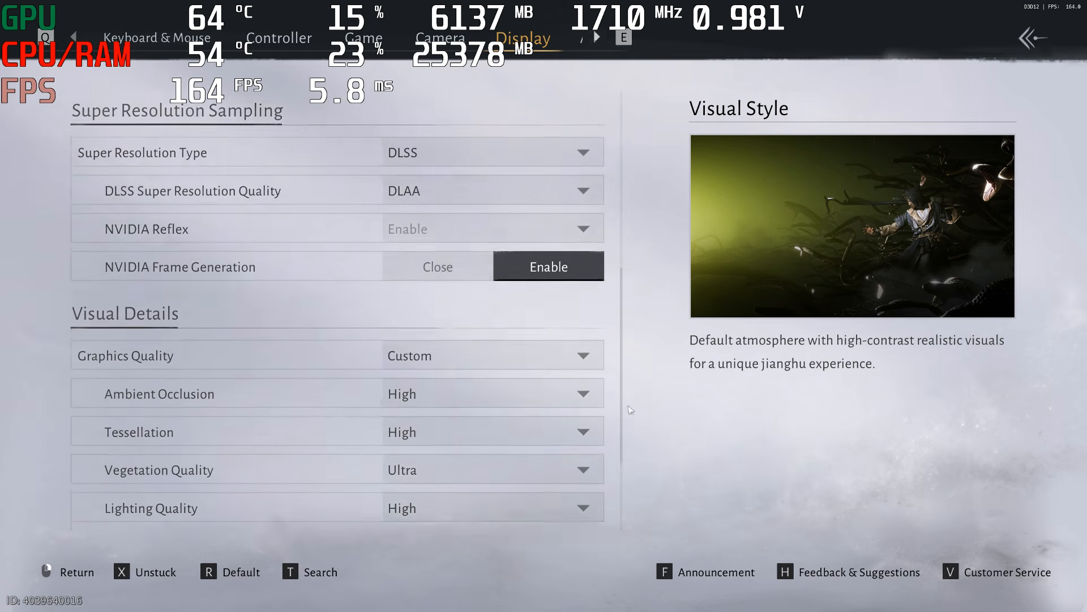
click(440, 221)
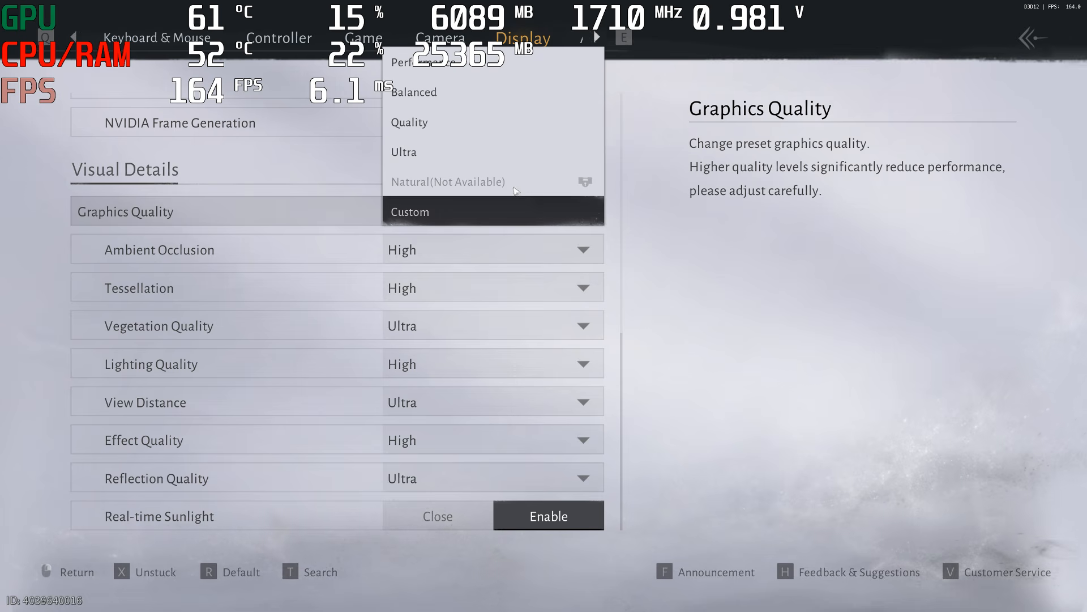
click(436, 66)
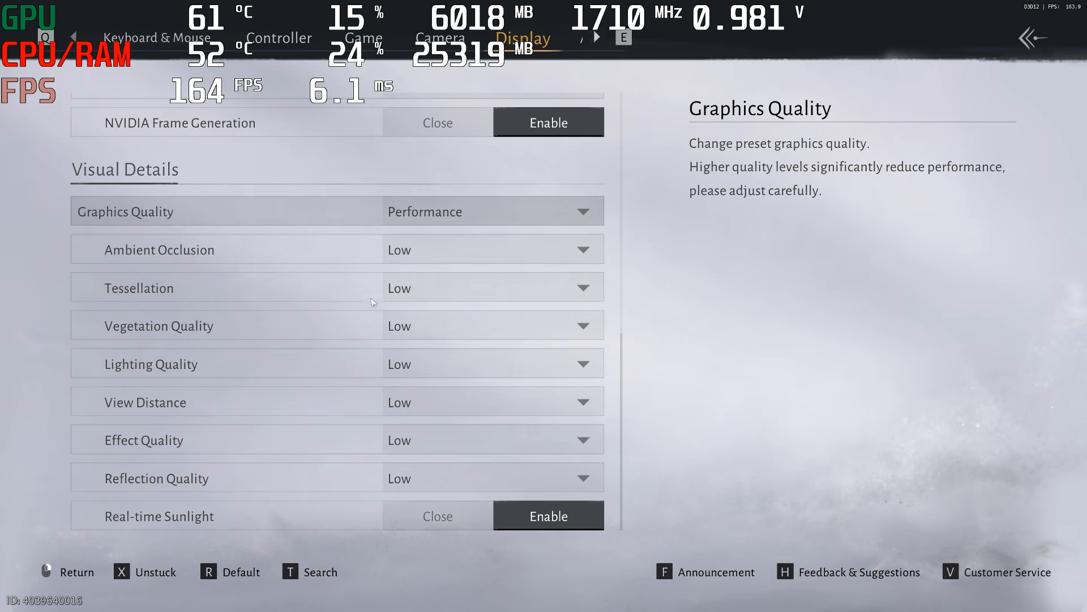
Switch the Graphics Quality preset to Balanced and back to Performance
click(476, 222)
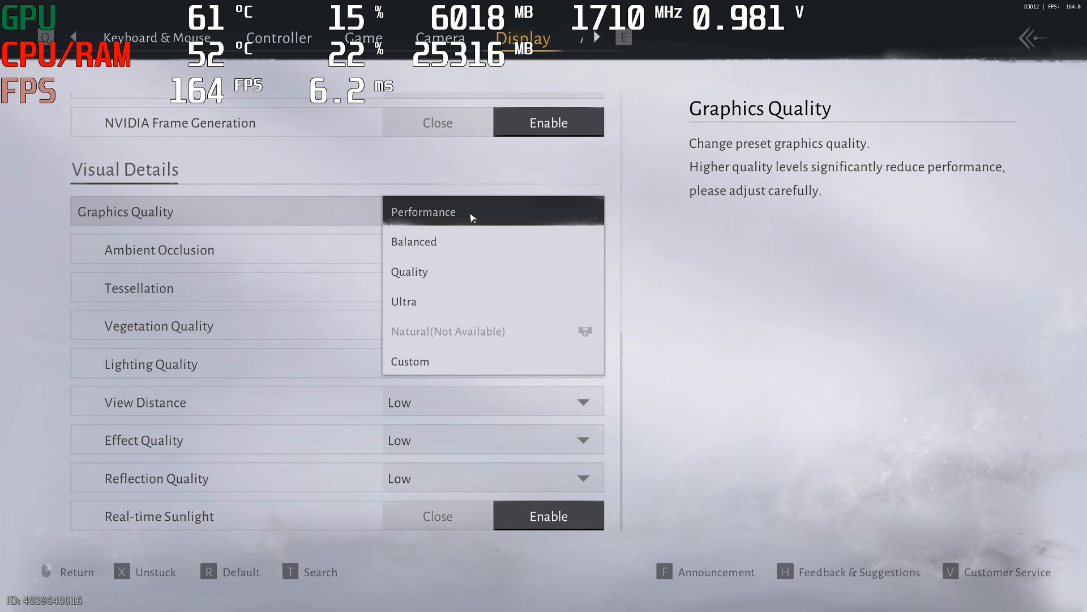
click(332, 223)
click(477, 224)
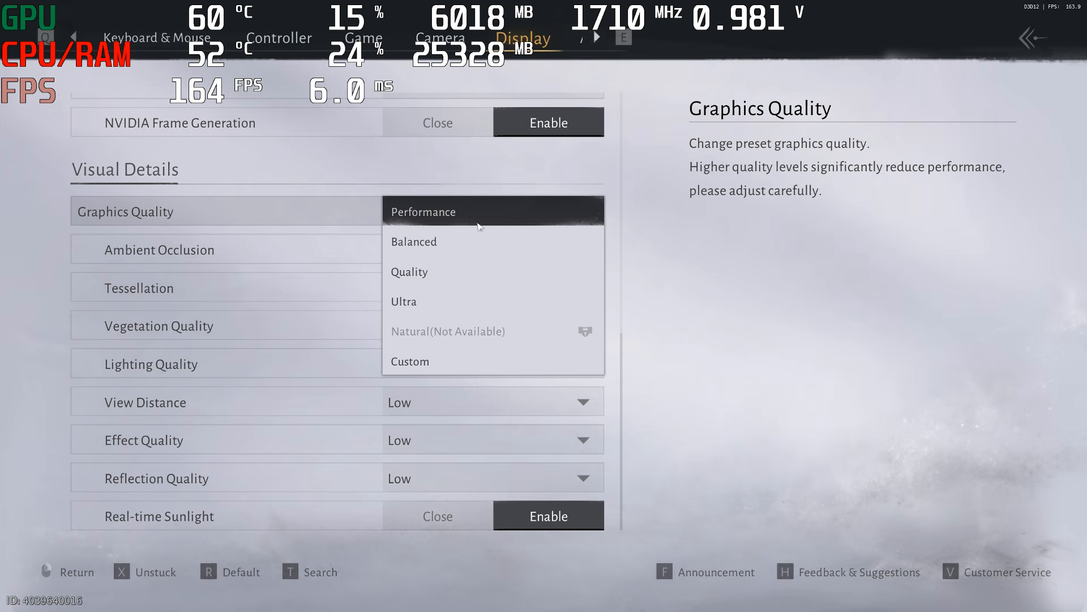
click(444, 255)
click(444, 212)
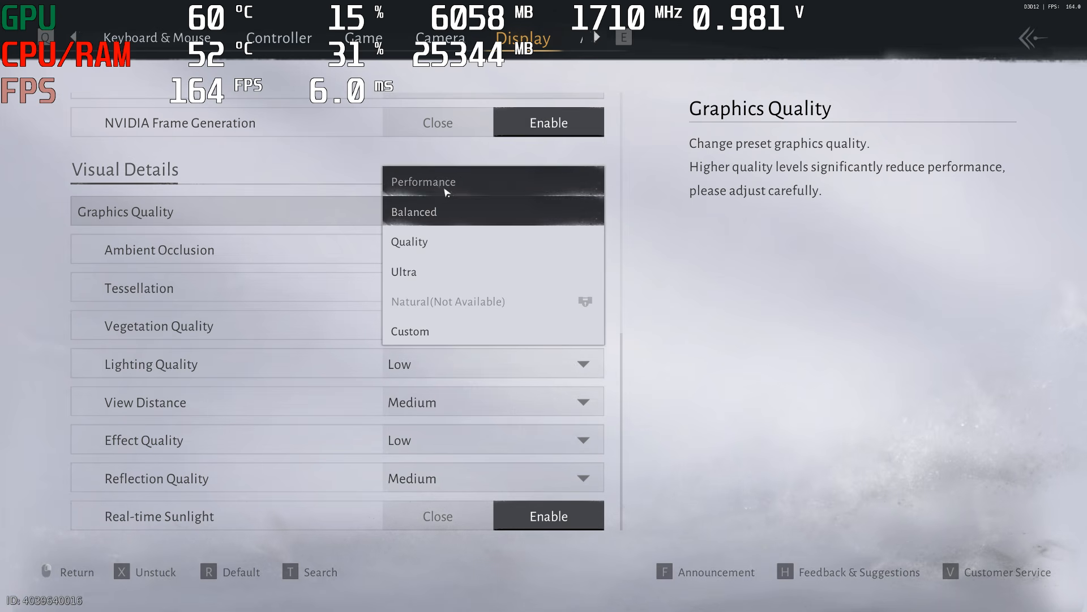
click(446, 188)
Set Ambient Occlusion to High, return it to Low, and leave the settings for the game world
click(448, 250)
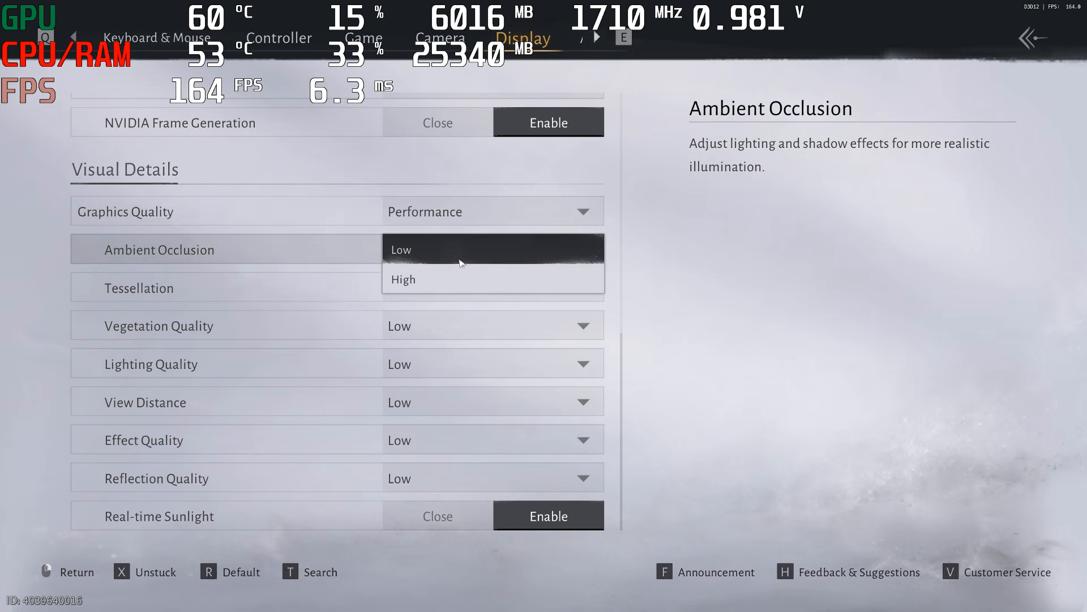
click(439, 277)
click(447, 256)
click(435, 220)
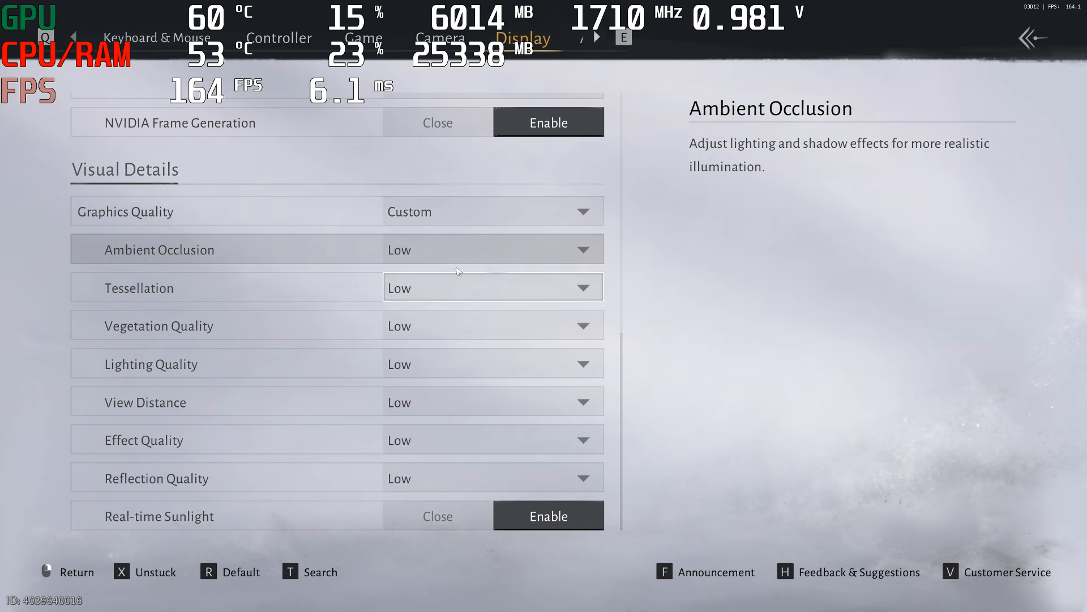
key(Escape)
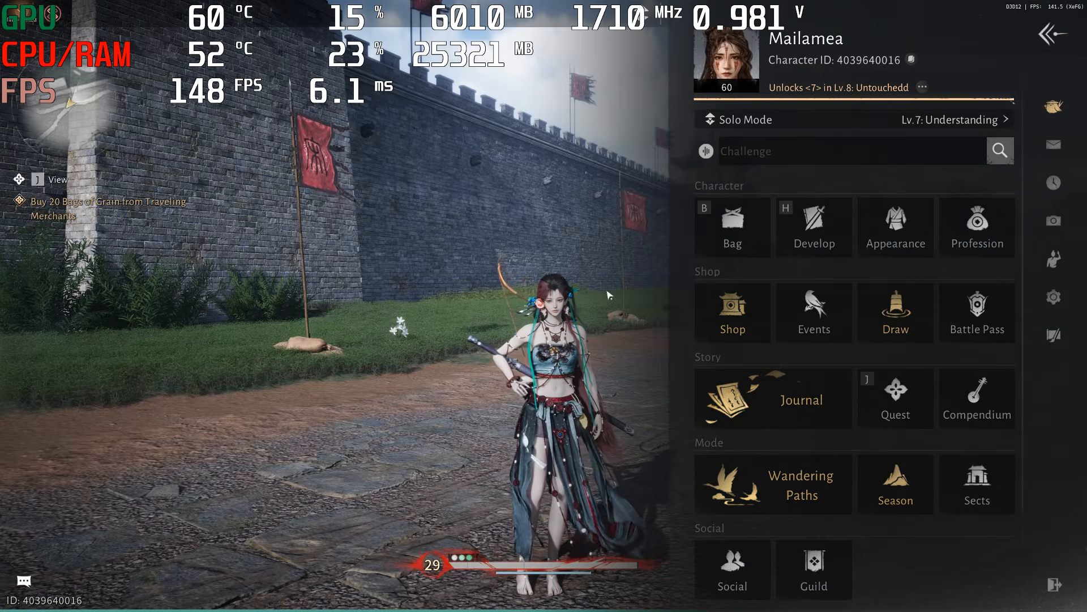
key(Escape)
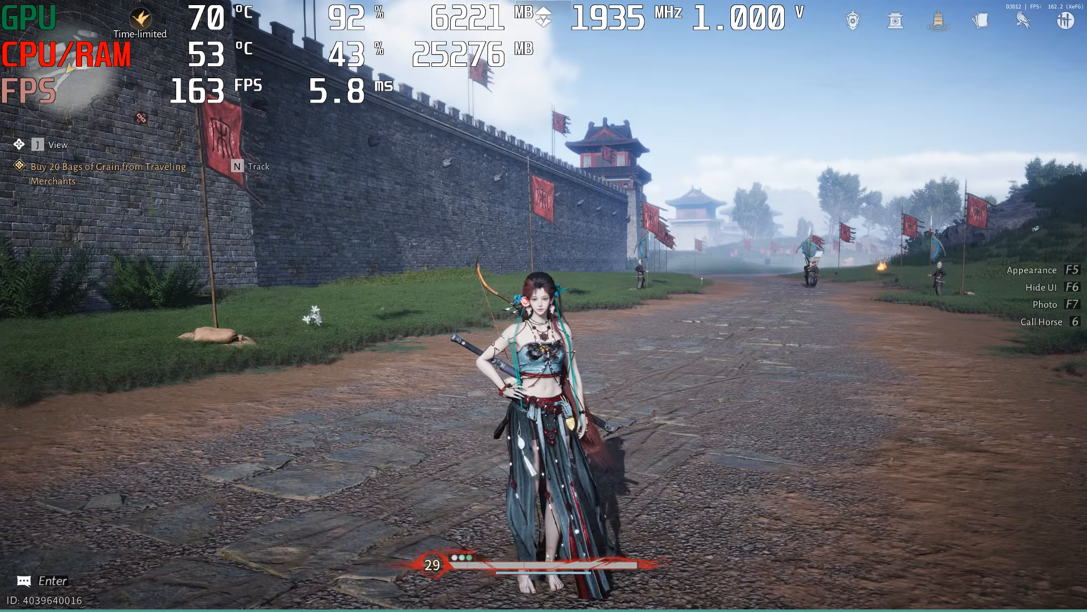
Return to the display settings and apply the Performance preset under Graphics Quality
key(Escape)
click(1053, 298)
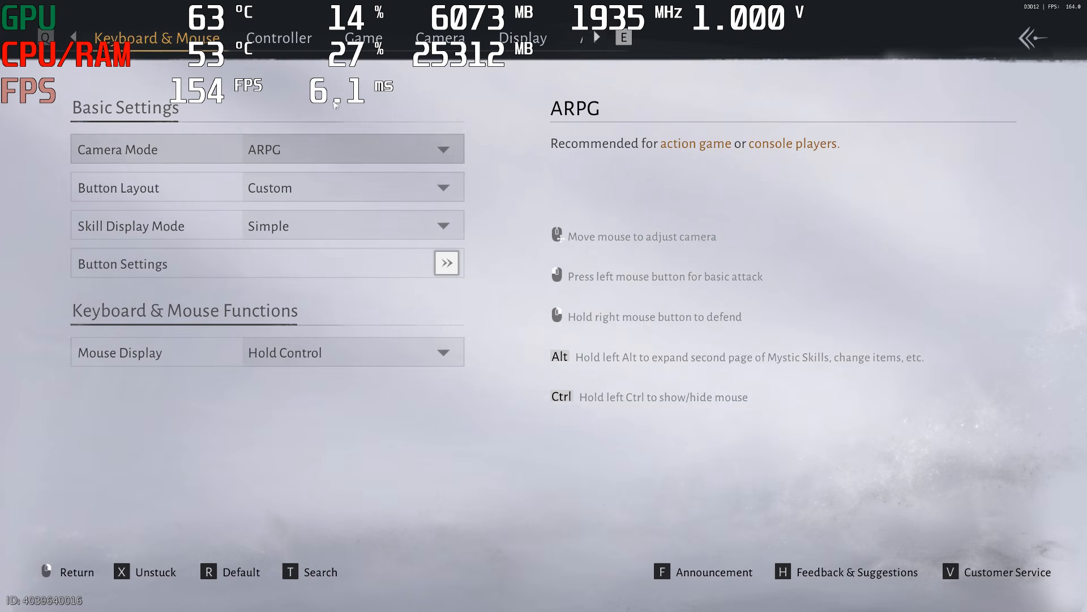
click(497, 51)
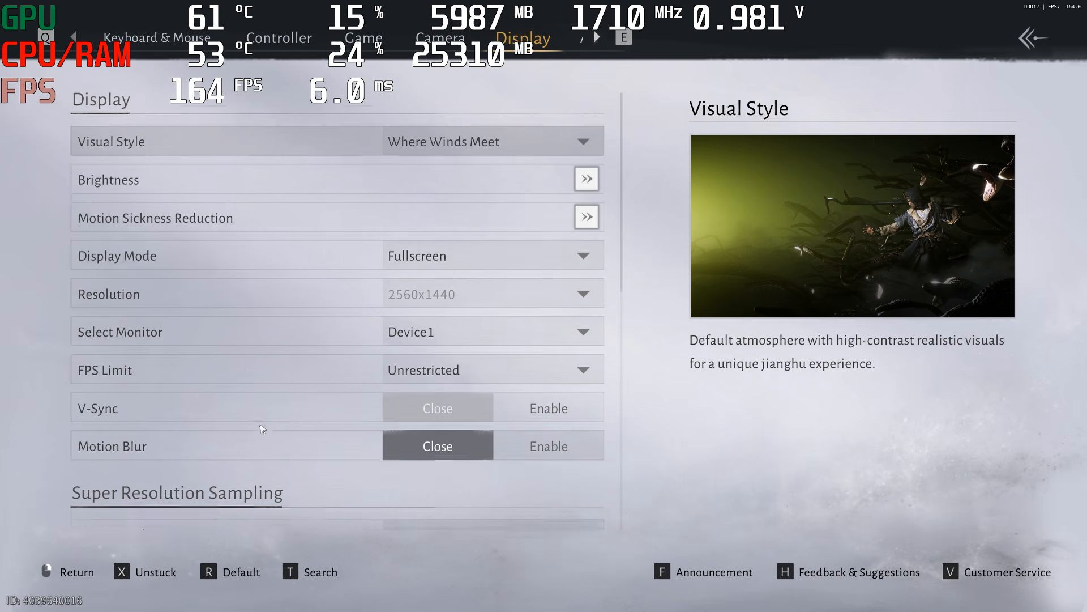
scroll(260, 264, down, 5)
scroll(260, 264, down, 4)
click(440, 260)
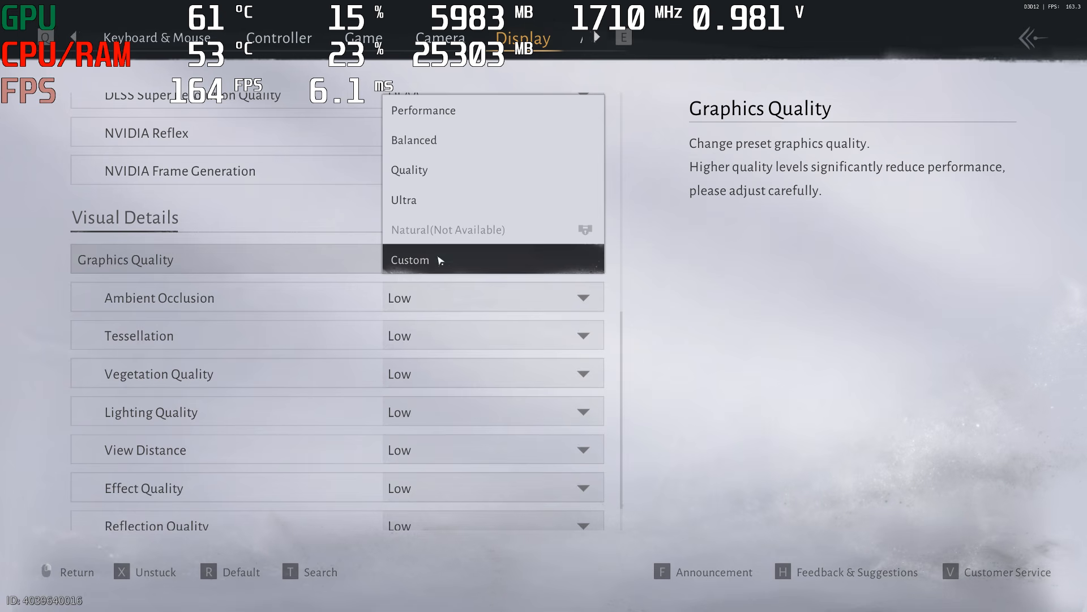
click(447, 110)
Set Ambient Occlusion and Tessellation to High, Vegetation Quality to Ultra and Lighting Quality to High
click(453, 298)
click(453, 322)
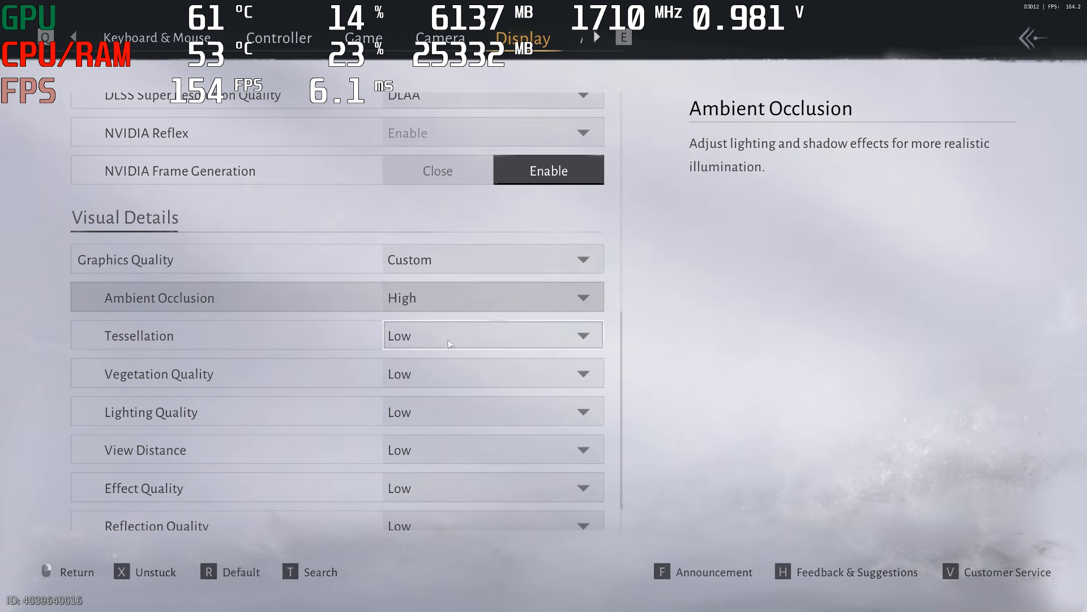
click(459, 346)
click(402, 391)
scroll(316, 276, down, 2)
click(431, 326)
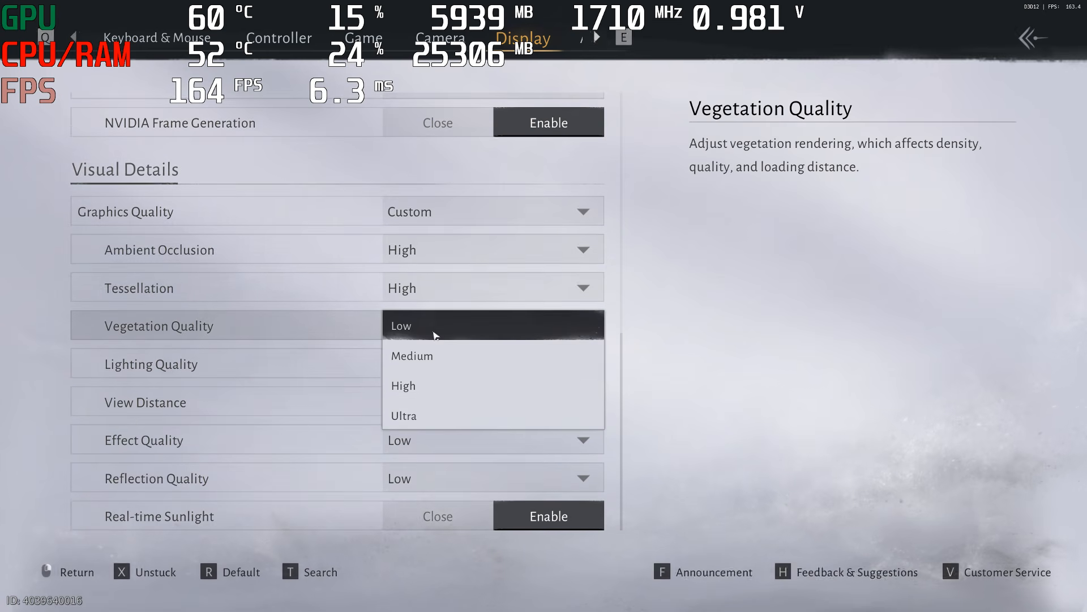
click(421, 418)
click(422, 364)
click(422, 420)
Set View Distance to Ultra, Effect Quality to High and Reflection Quality to Ultra
click(431, 403)
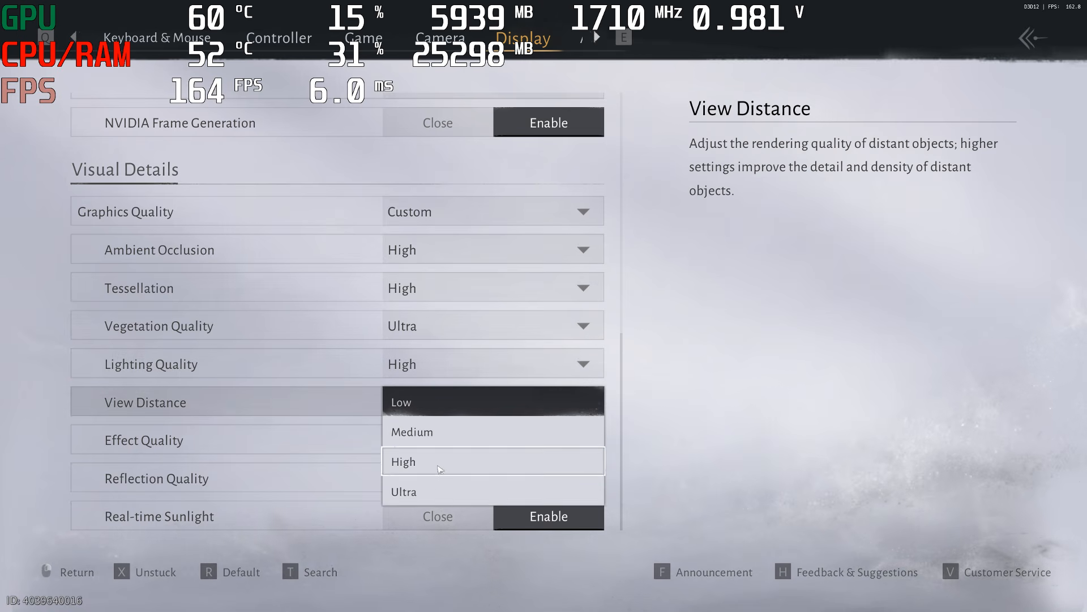
click(436, 488)
click(441, 439)
click(439, 467)
click(439, 479)
click(439, 534)
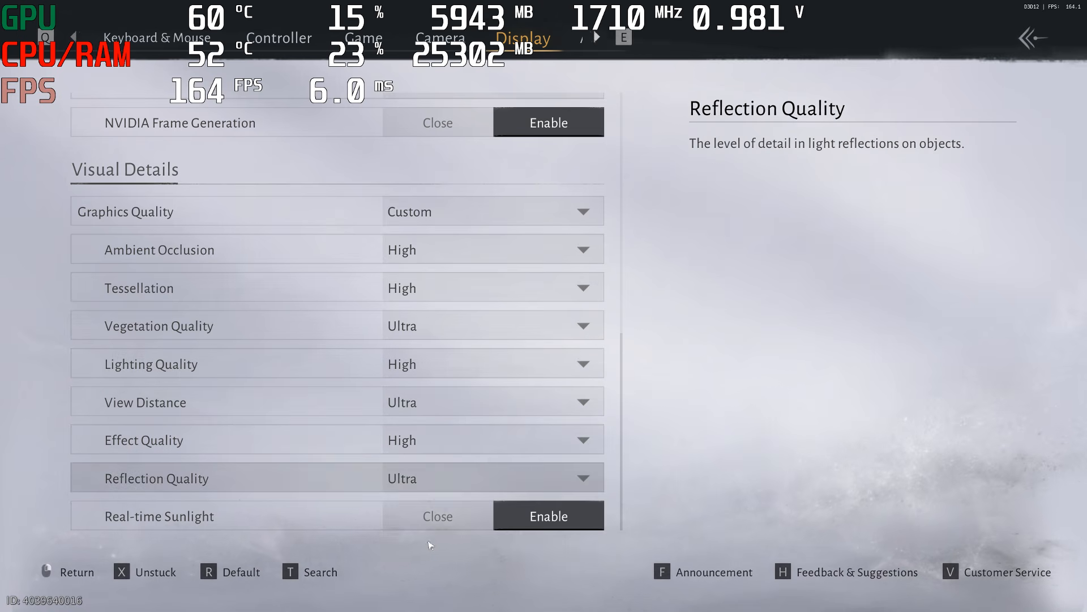
Make sure Real-time Sunlight is enabled and leave the settings for the game world
click(479, 520)
click(547, 511)
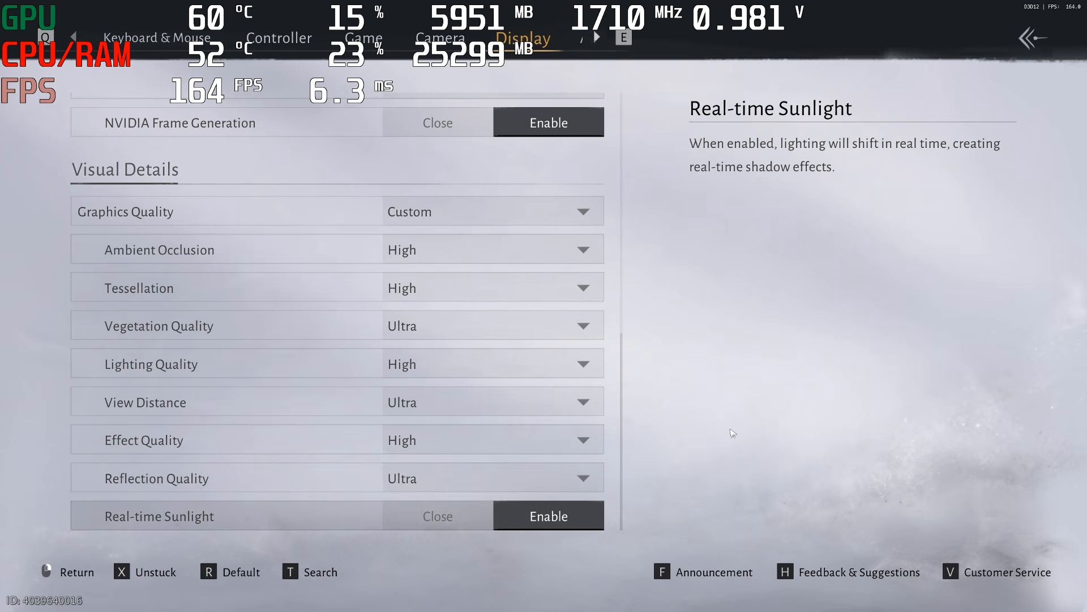
key(Escape)
key(Escape)
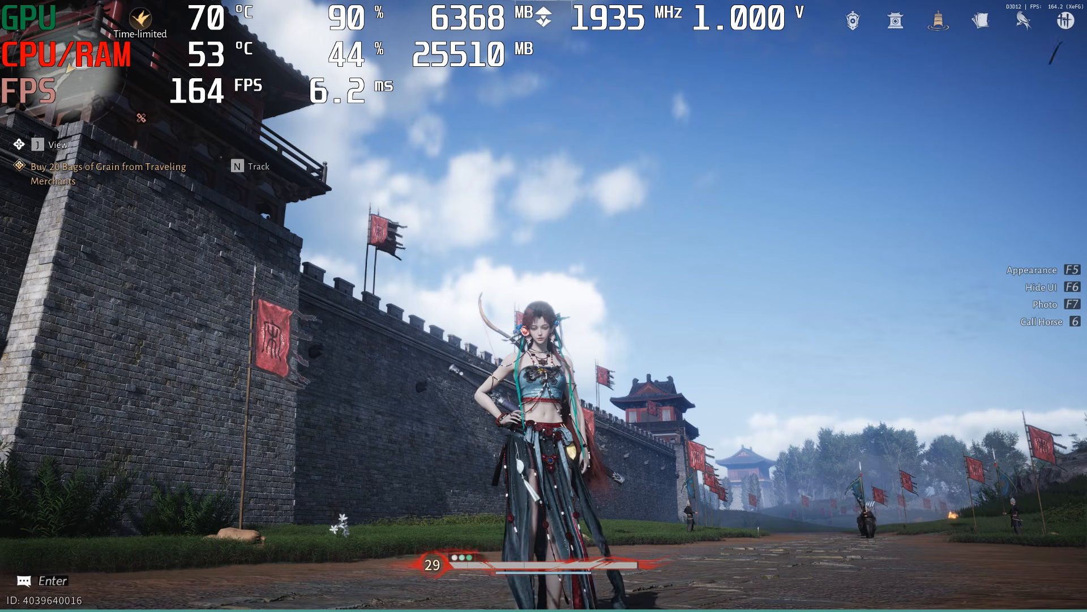
Hide the game interface and zoom in on the character's face to examine the image quality
key(F6)
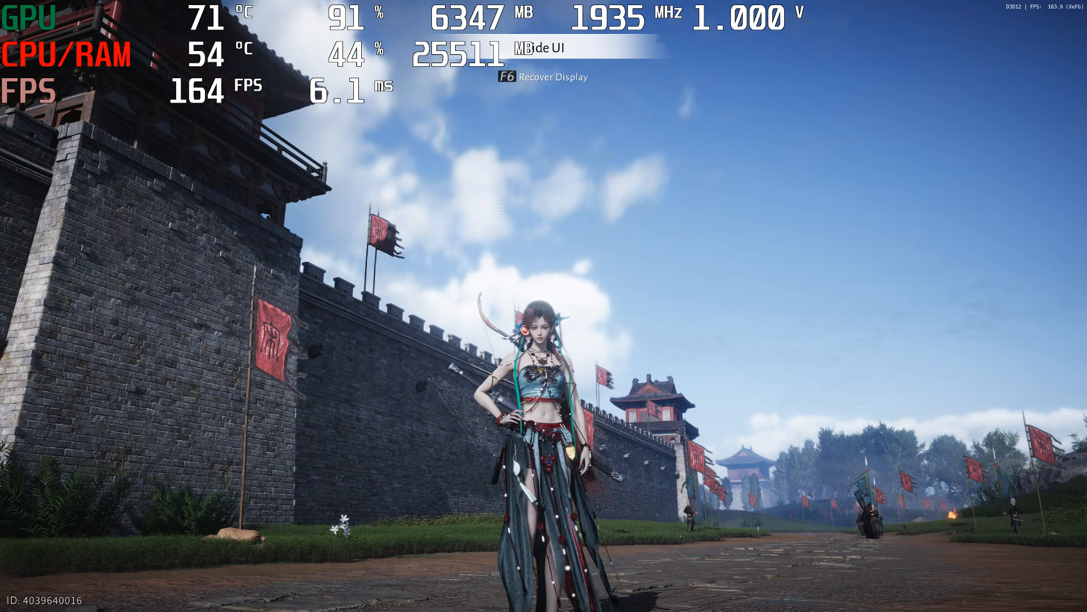
key(F6)
scroll(544, 306, up, 5)
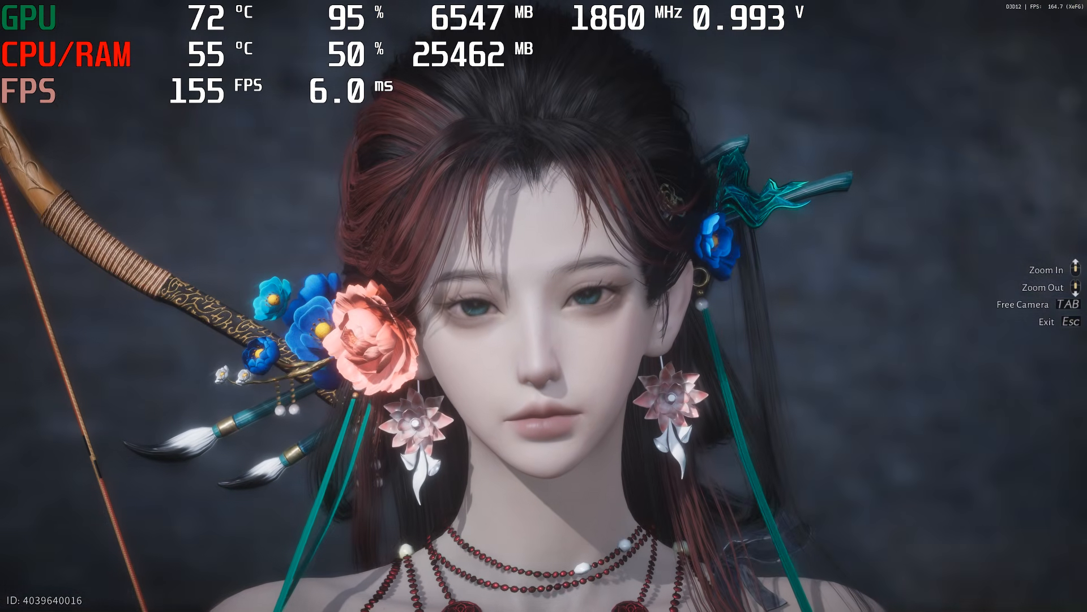